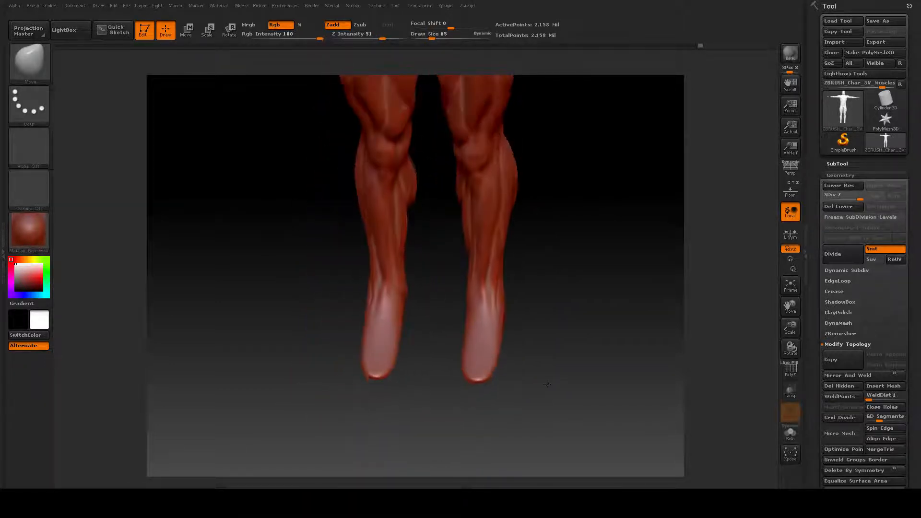
Step: Choose the Standard brush and set its draw size to 35 for sculpting the feet
mouse_move(523, 290)
alt+right_down()
mouse_move(530, 333)
mouse_move(622, 355)
mouse_move(615, 299)
alt+right_up()
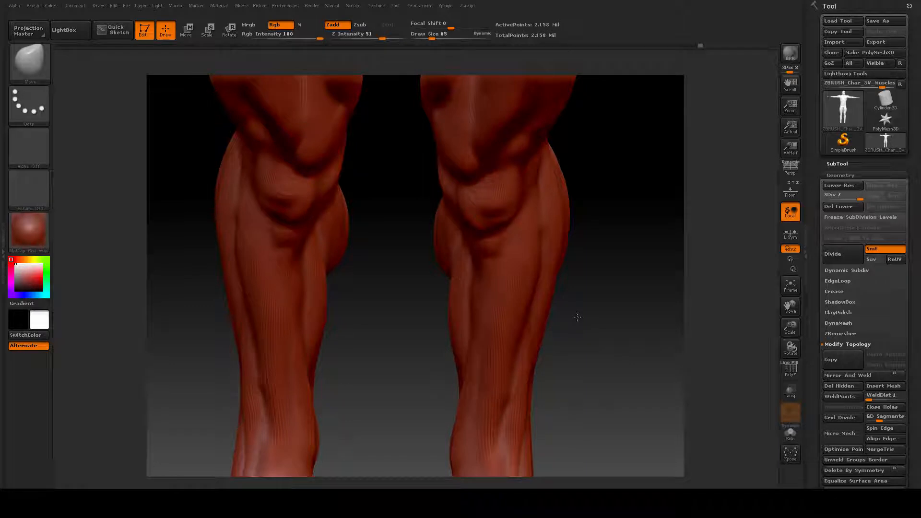
drag(576, 314, 555, 334)
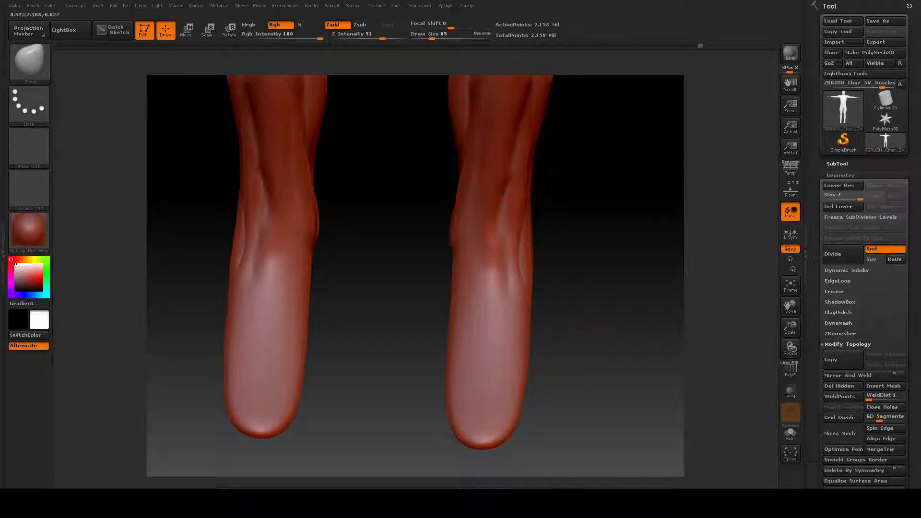
mouse_move(607, 305)
mouse_down()
mouse_move(609, 356)
mouse_move(600, 249)
mouse_move(602, 291)
mouse_up()
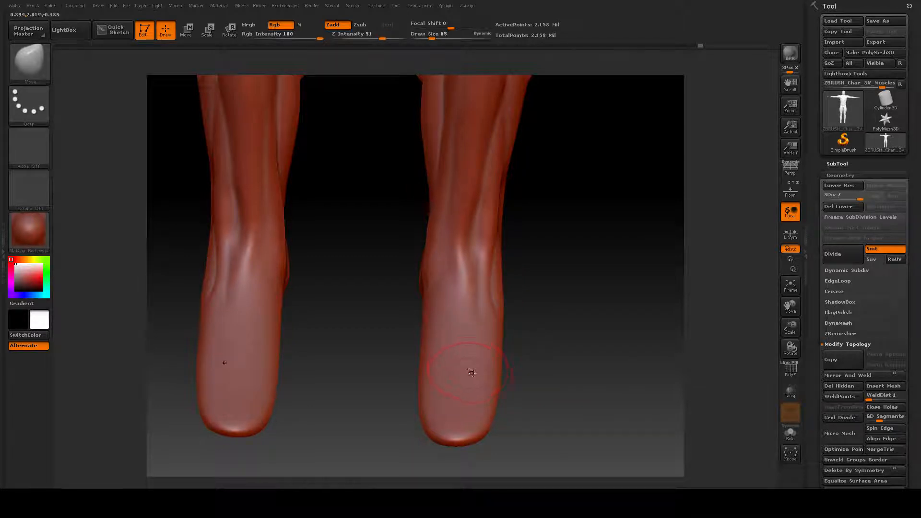
click(40, 66)
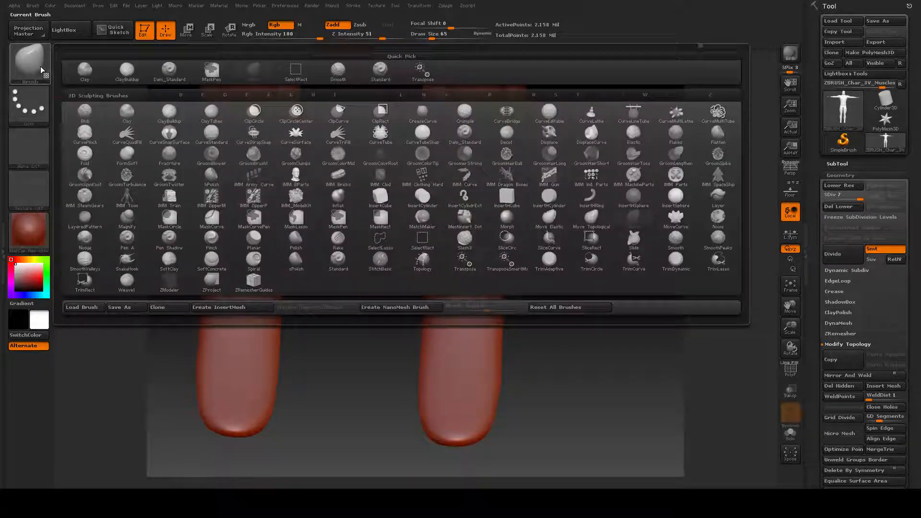
click(378, 72)
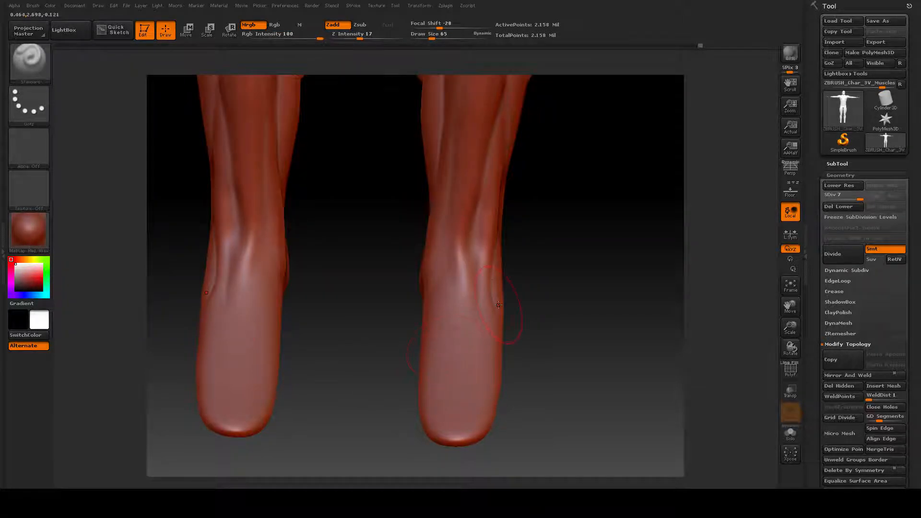
drag(522, 301, 553, 334)
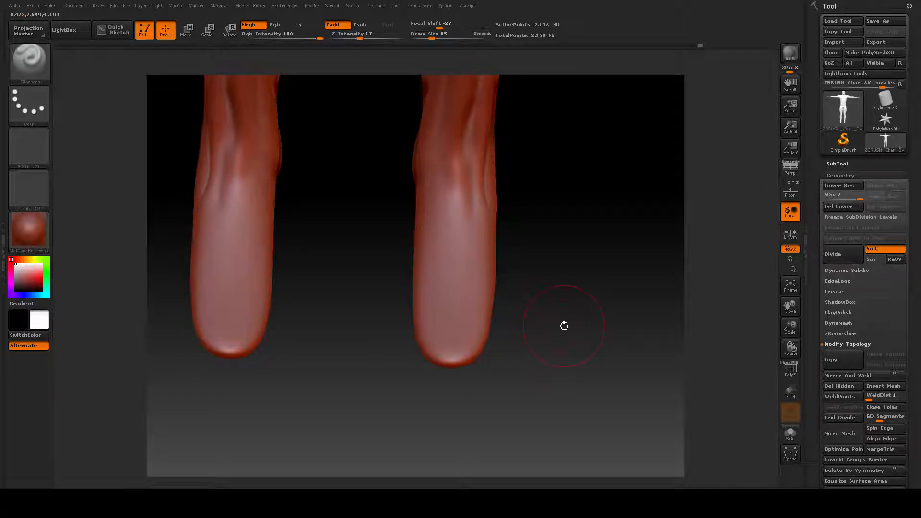
drag(561, 326, 560, 339)
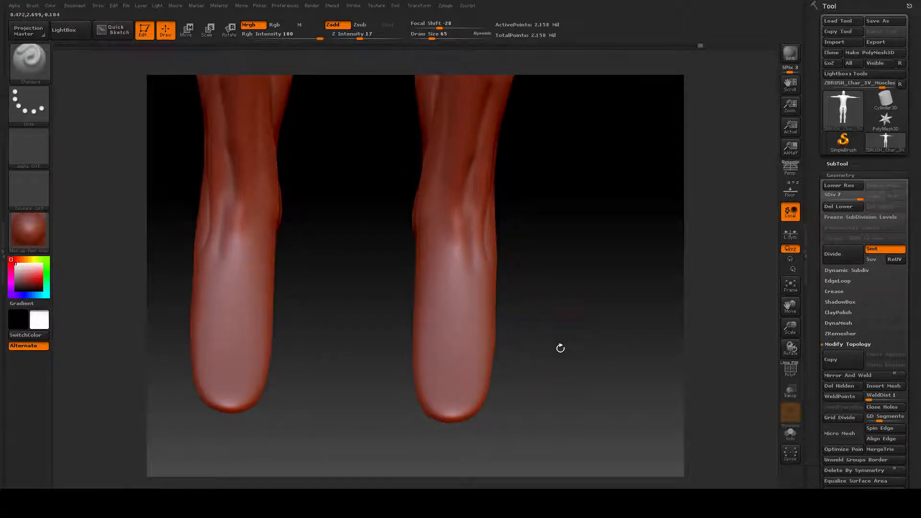
key(space)
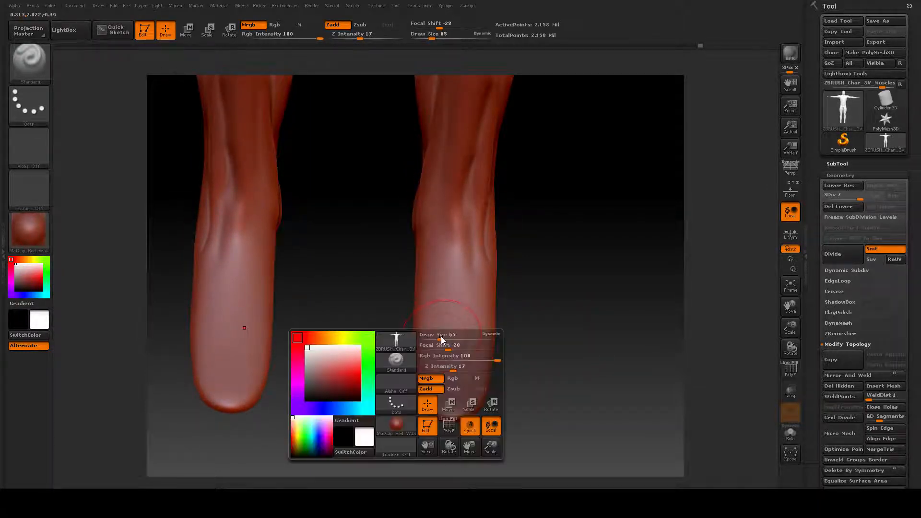
drag(440, 337, 435, 336)
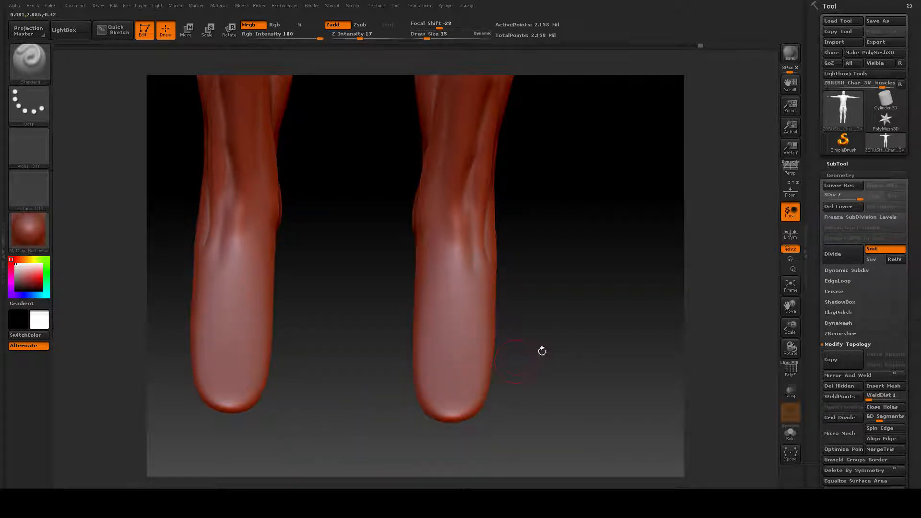
Step: Build up a rounded bump on the inner side of each foot near the toes and add volume along the outer edge
drag(541, 351, 541, 363)
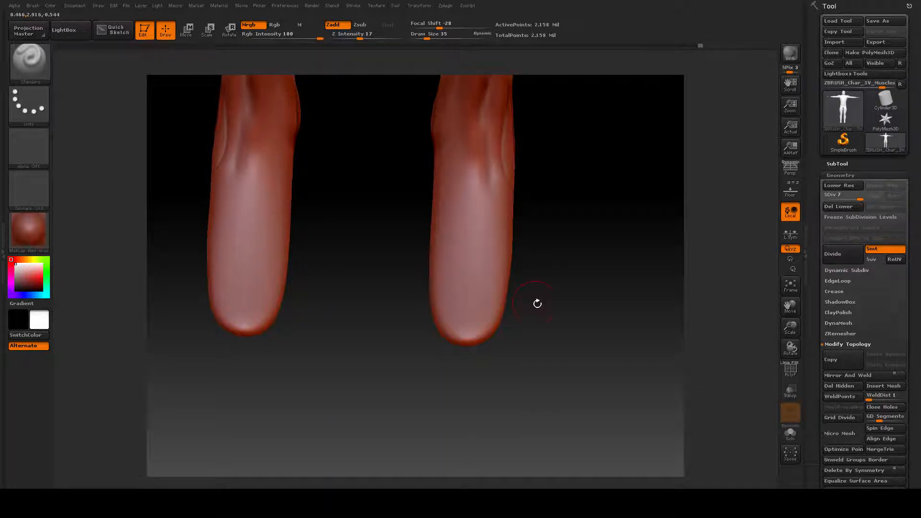
alt+drag(569, 330, 572, 338)
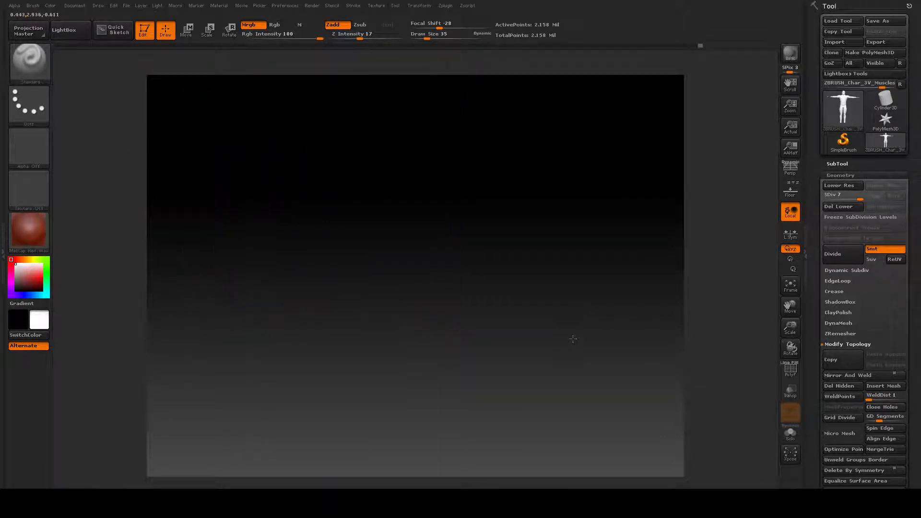
mouse_move(527, 287)
alt+mouse_down()
mouse_move(533, 270)
mouse_move(516, 265)
alt+mouse_up()
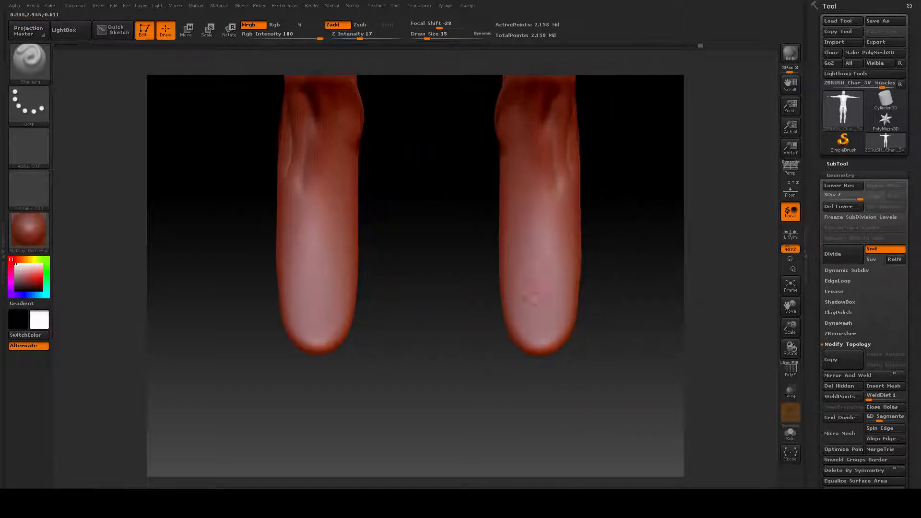
mouse_move(455, 405)
alt+mouse_down()
mouse_move(397, 423)
mouse_move(433, 383)
alt+mouse_up()
ctrl+right_drag(432, 381, 428, 410)
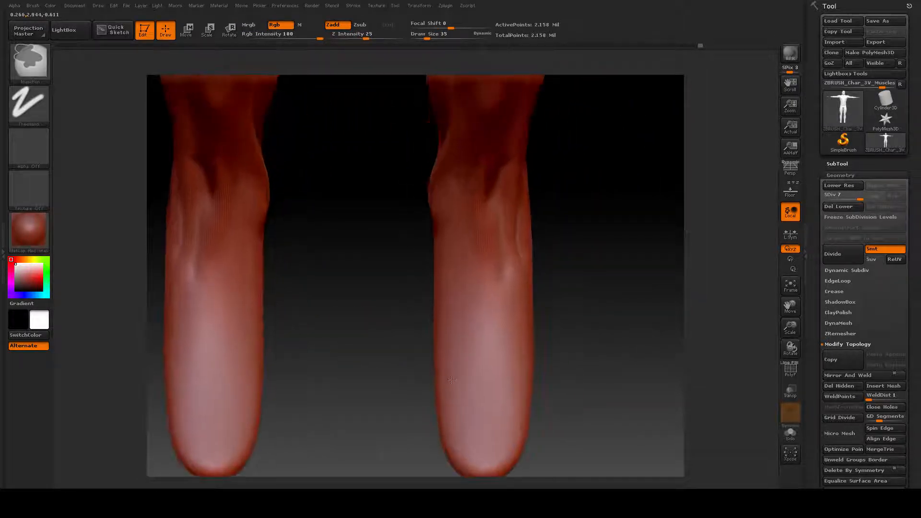
alt+right_drag(392, 351, 382, 268)
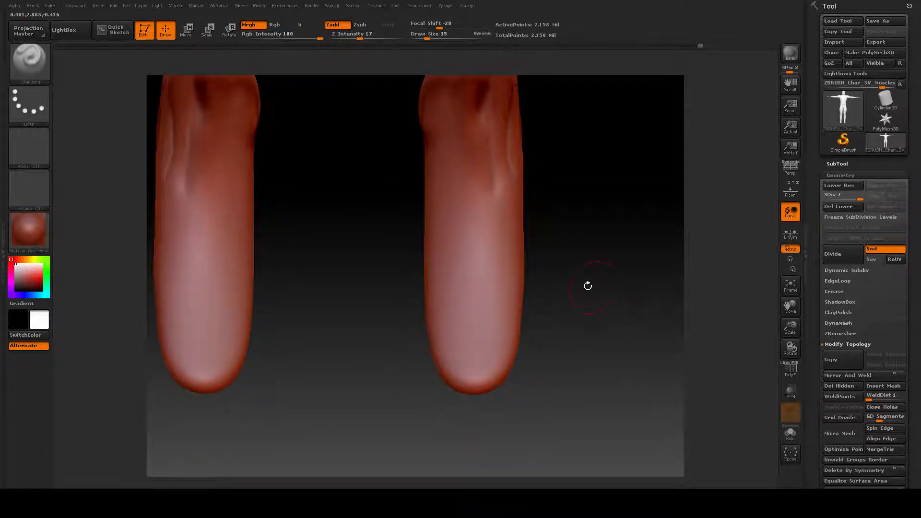
mouse_move(588, 286)
mouse_down()
mouse_move(608, 278)
mouse_move(602, 293)
mouse_up()
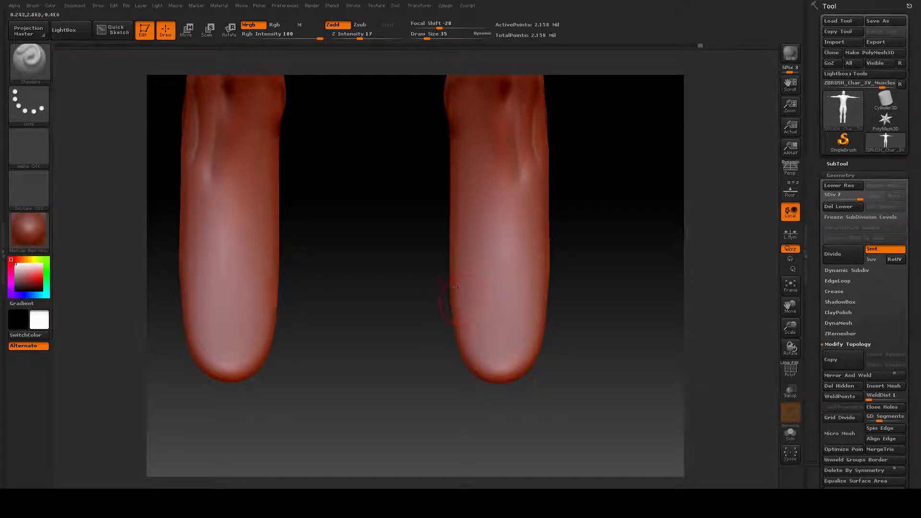
mouse_move(459, 294)
mouse_down()
mouse_move(473, 293)
mouse_move(449, 286)
mouse_move(452, 273)
mouse_up()
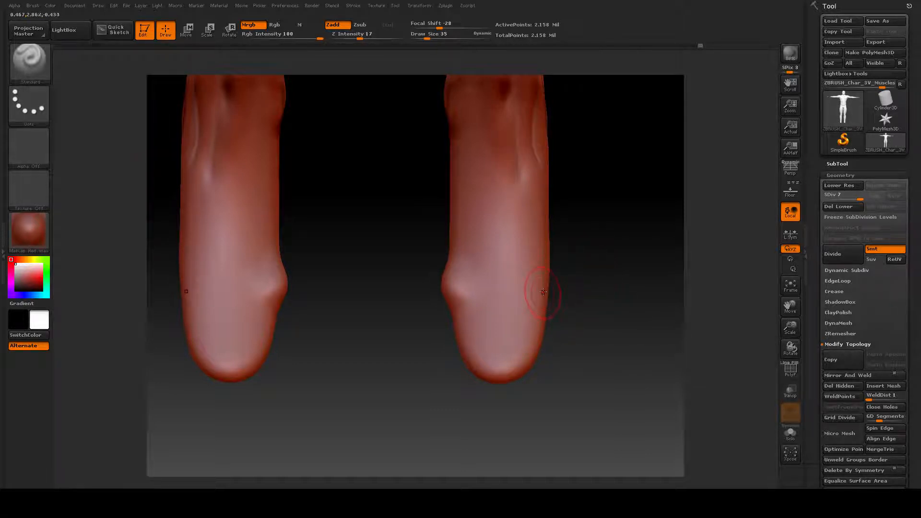
mouse_move(542, 291)
mouse_down()
mouse_move(551, 206)
mouse_move(547, 300)
mouse_move(554, 249)
mouse_move(537, 206)
mouse_up()
mouse_move(558, 255)
mouse_down()
mouse_move(555, 290)
mouse_move(557, 265)
mouse_up()
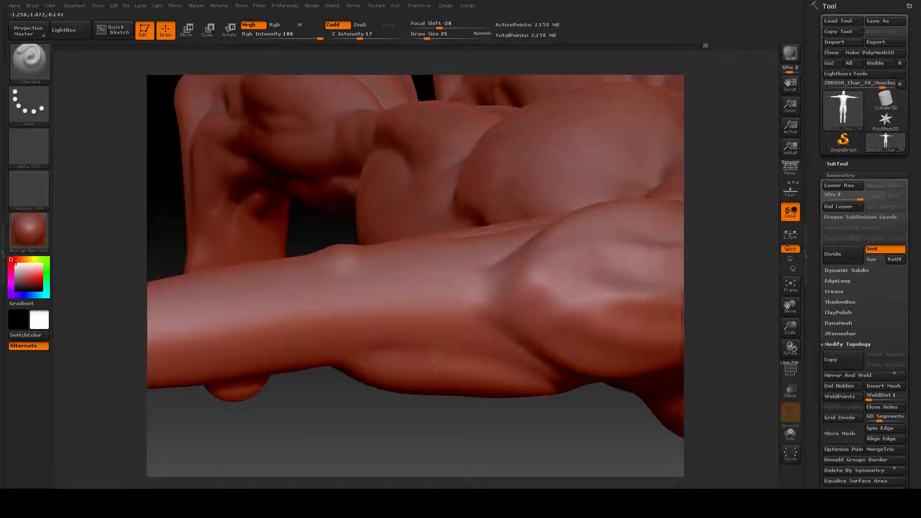
Step: Switch to the Move brush with a draw size of 122 for reshaping the feet
mouse_move(574, 446)
ctrl+mouse_down()
mouse_move(569, 407)
mouse_move(565, 431)
ctrl+mouse_up()
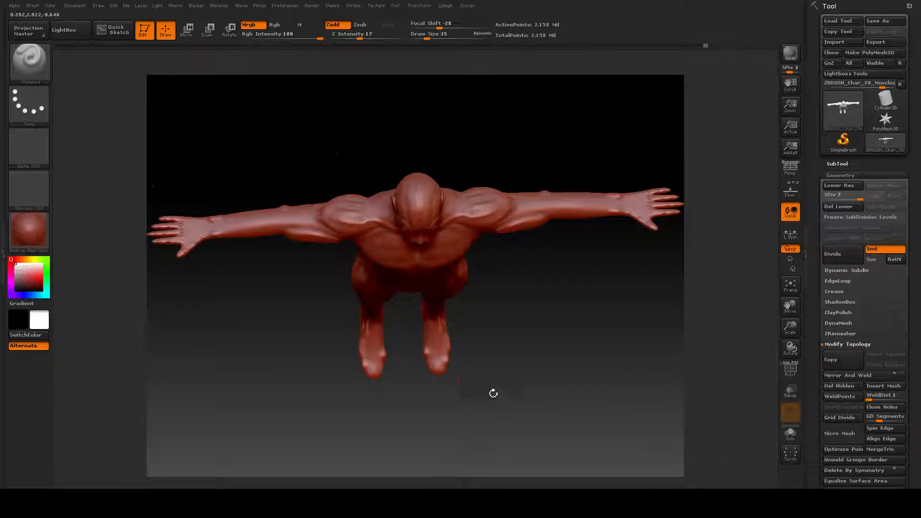
drag(493, 391, 559, 376)
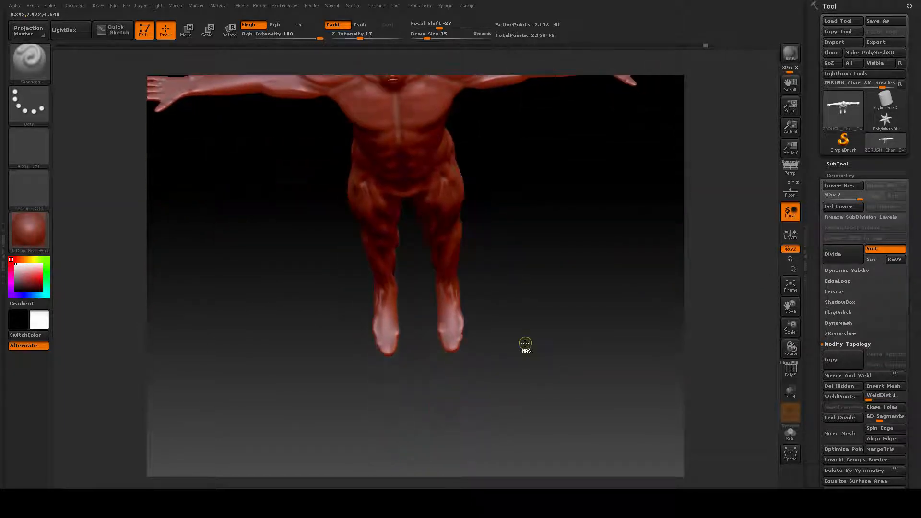
mouse_move(525, 343)
ctrl+right_down()
mouse_move(616, 346)
mouse_move(617, 403)
mouse_move(540, 214)
ctrl+right_up()
key(ctrl)
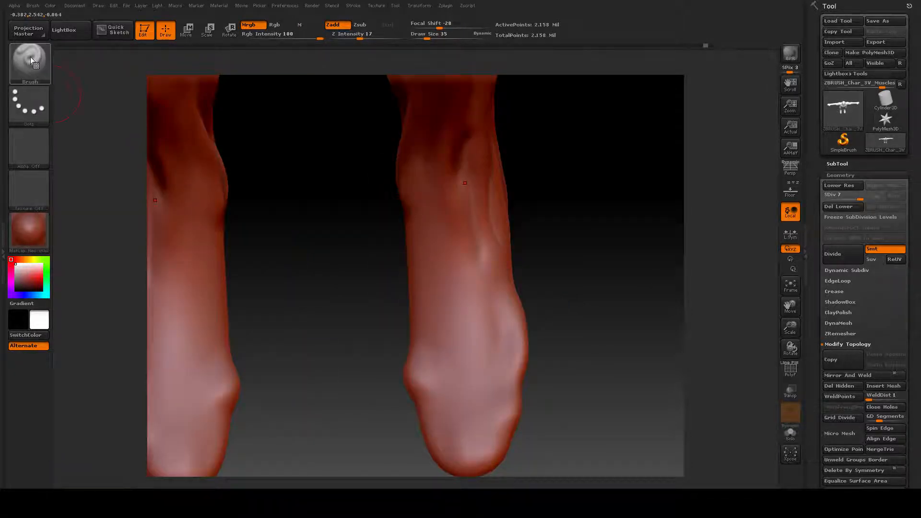
click(30, 57)
click(254, 69)
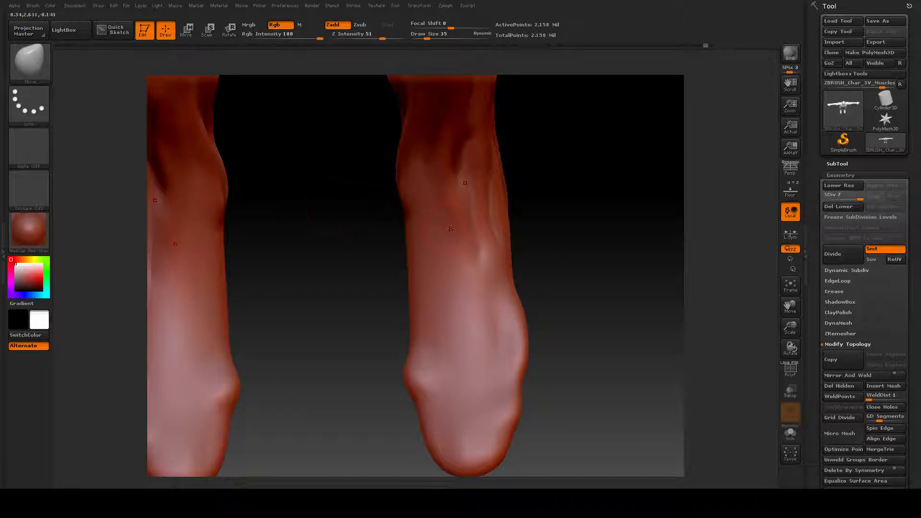
key(space)
drag(461, 225, 463, 226)
Step: Widen the front half of each foot by pulling its inner and outer sides outward
drag(516, 330, 524, 328)
drag(520, 365, 515, 365)
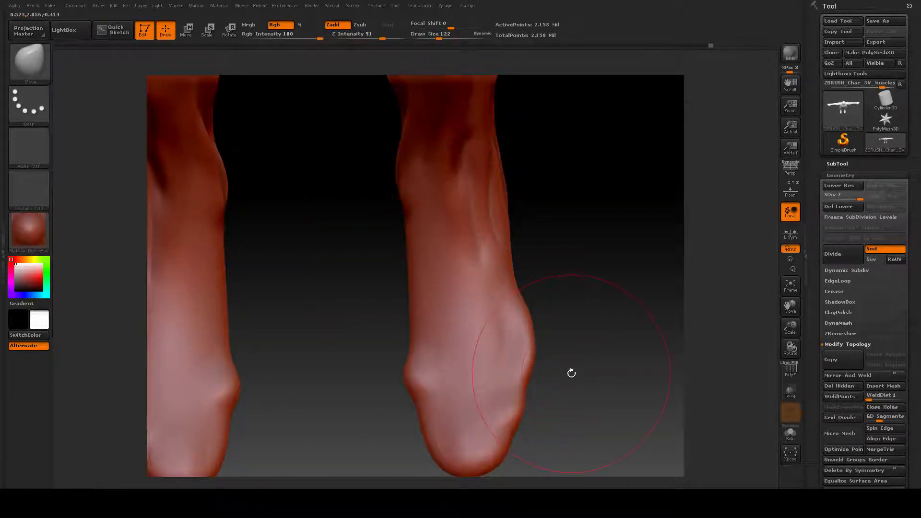
mouse_move(571, 373)
mouse_down()
mouse_move(555, 360)
mouse_move(562, 365)
mouse_up()
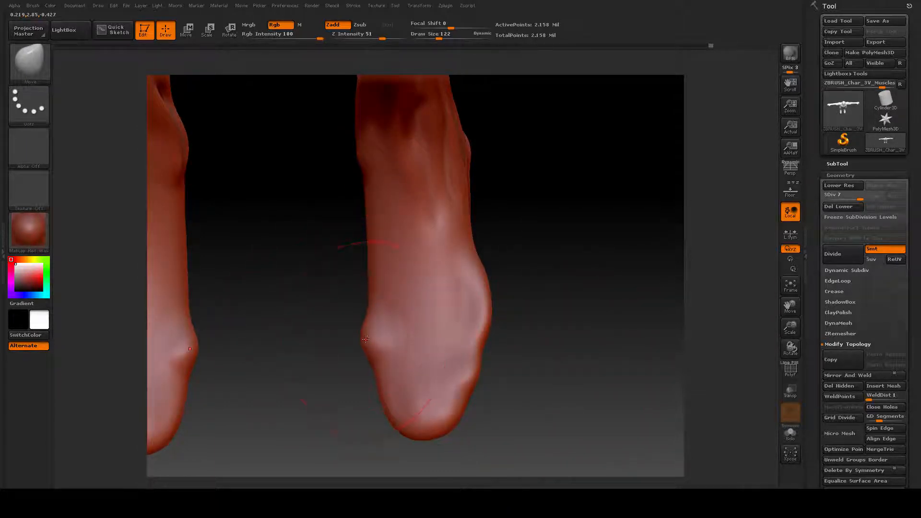
drag(366, 339, 352, 341)
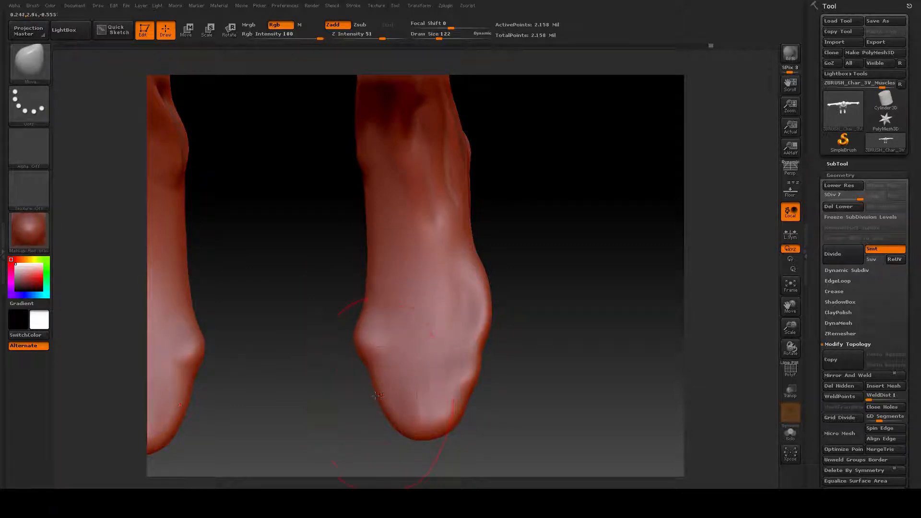
drag(378, 392, 361, 397)
drag(479, 346, 488, 342)
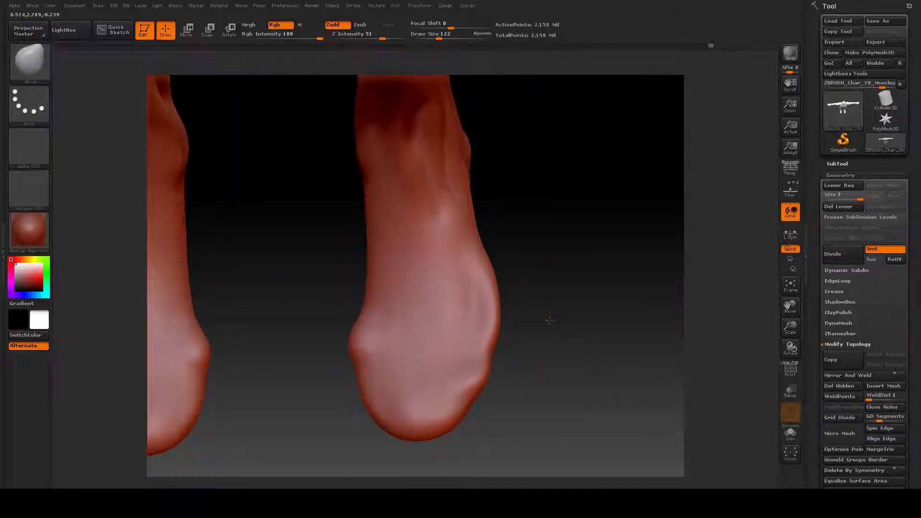
Step: Reduce the Move brush draw size to 97 and reshape the toe end of each foot into a broader, blunter curve
drag(554, 298, 557, 277)
key(space)
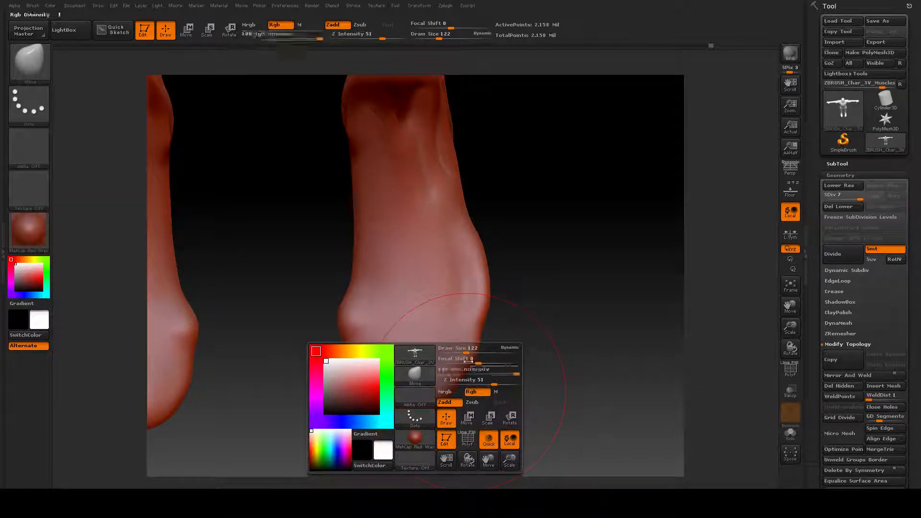
key(space)
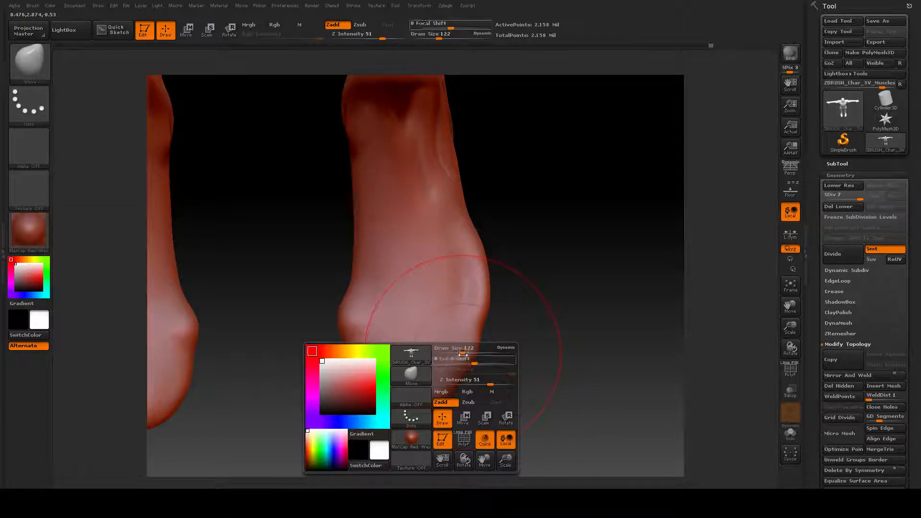
drag(463, 353, 460, 354)
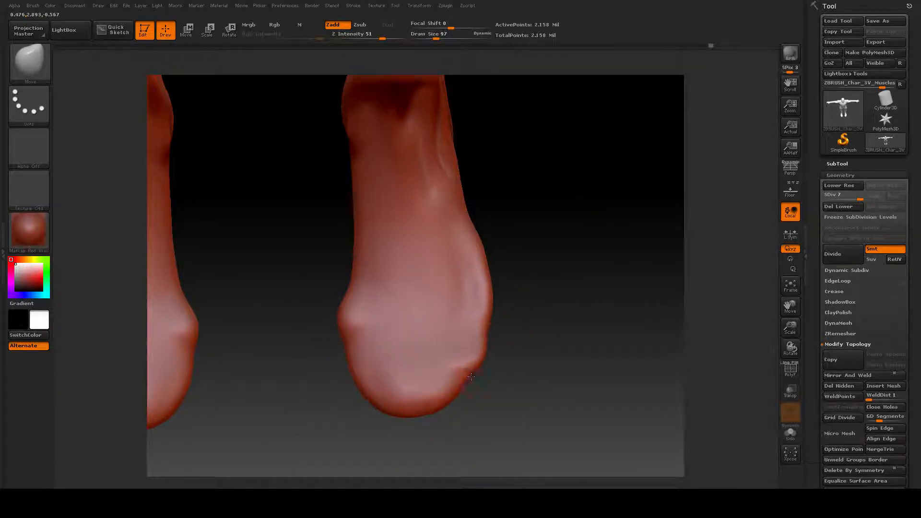
drag(471, 377, 471, 379)
mouse_move(438, 406)
mouse_down()
mouse_move(366, 392)
mouse_move(376, 394)
mouse_up()
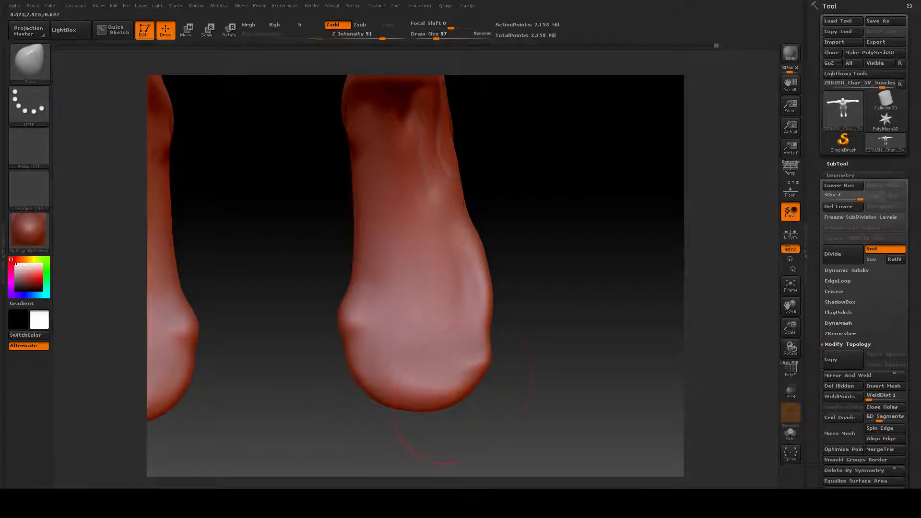
drag(483, 346, 493, 314)
Step: Push the outer edge of each forefoot slightly outward and pull the inner side out behind the ball of the foot
mouse_move(570, 256)
mouse_down()
mouse_move(567, 269)
mouse_move(473, 238)
mouse_up()
drag(547, 294, 551, 302)
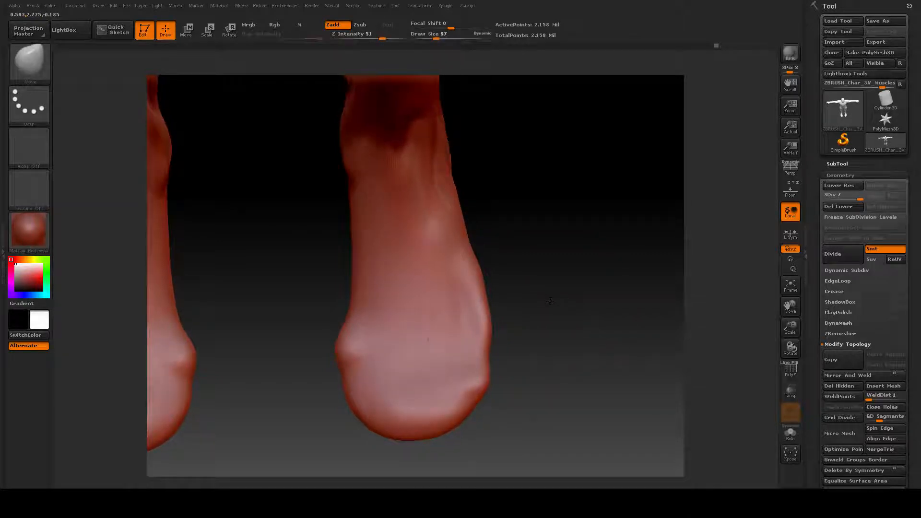
drag(484, 355, 489, 353)
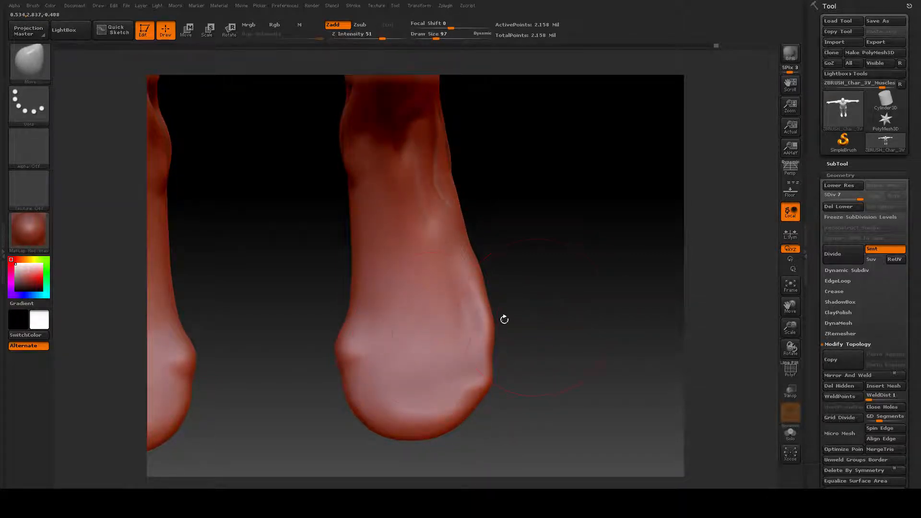
drag(540, 308, 575, 309)
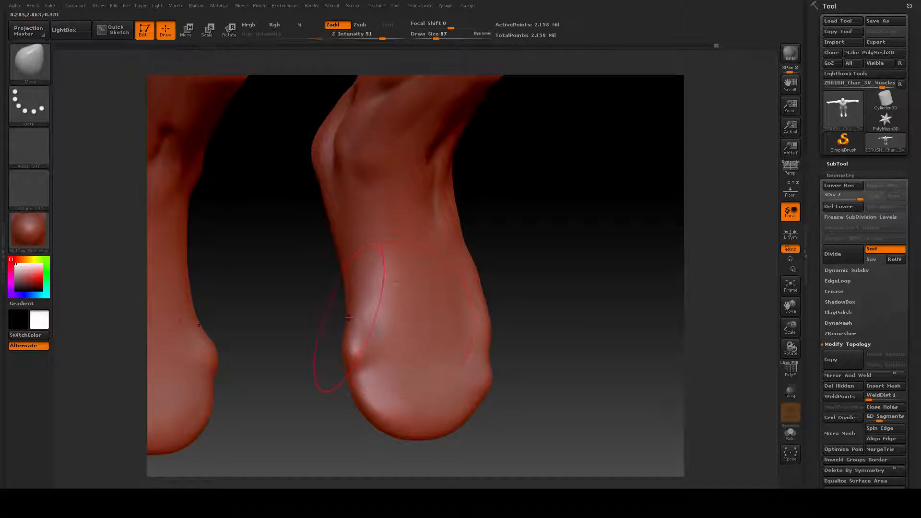
drag(349, 317, 323, 304)
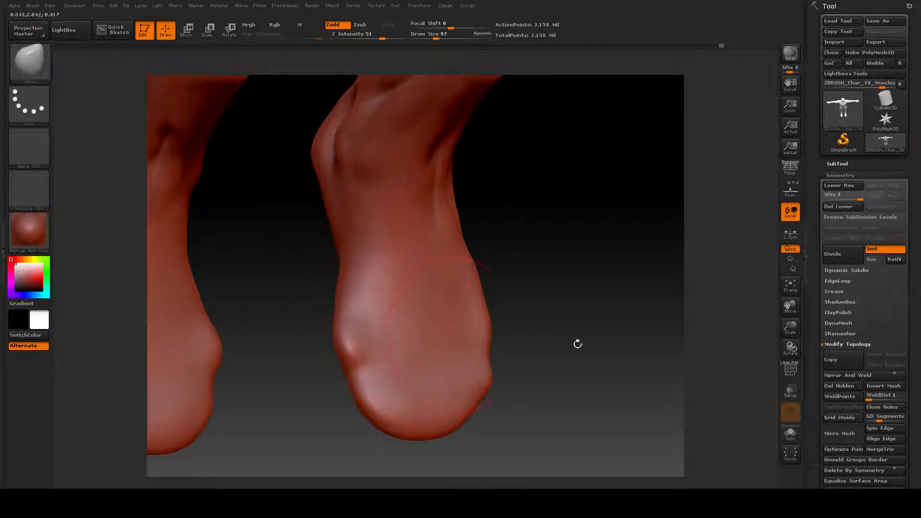
drag(577, 343, 558, 316)
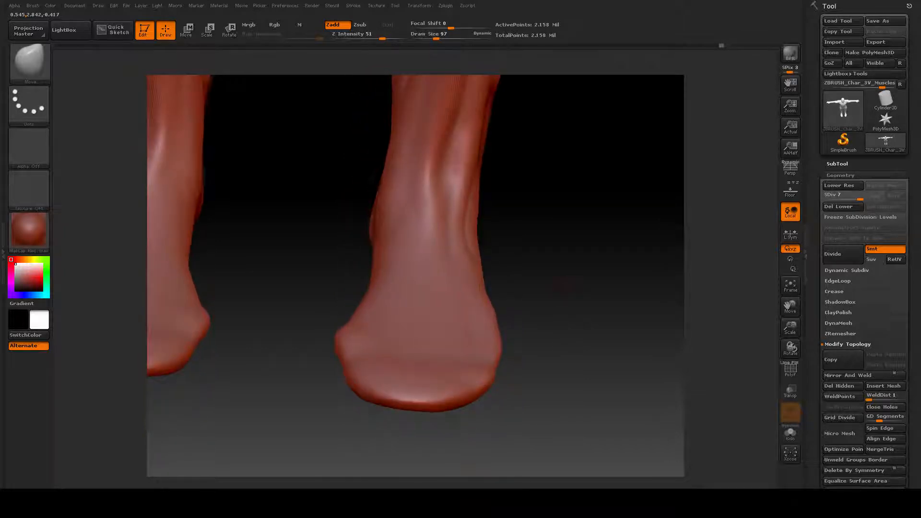
drag(294, 427, 325, 362)
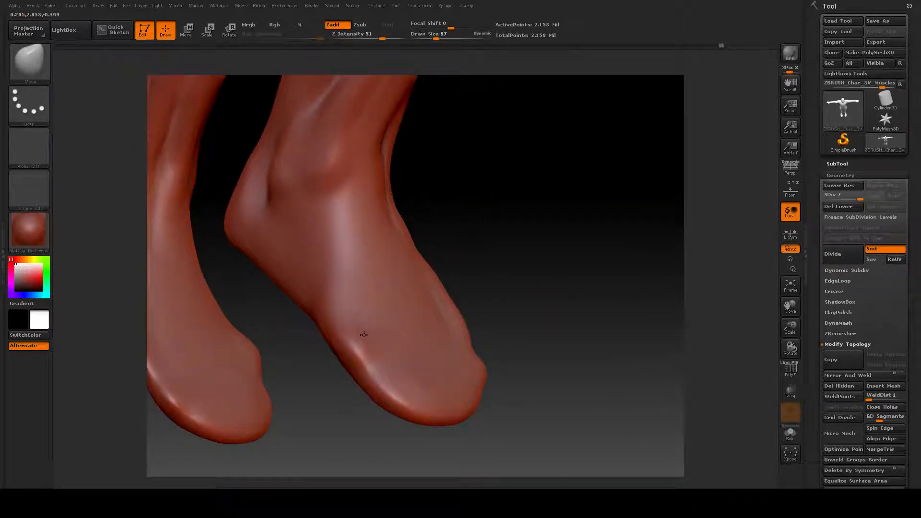
Step: Set the Move brush draw size to 122 and push the top of the forefoot down into a gentle concave slope in side view
drag(520, 317, 528, 246)
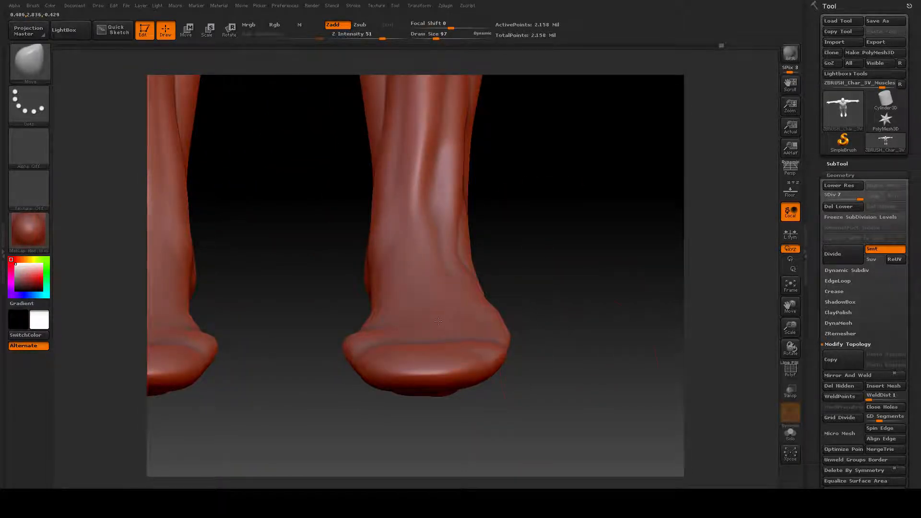
drag(575, 359, 335, 343)
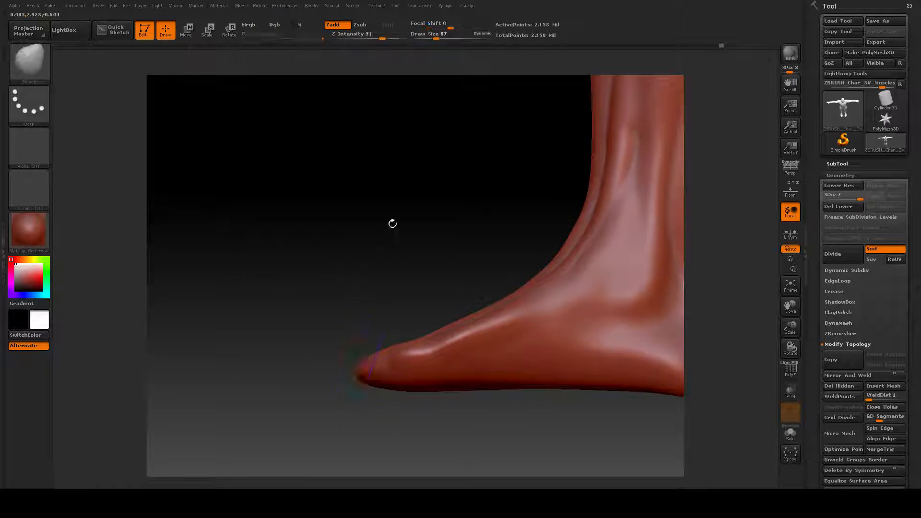
drag(392, 223, 268, 201)
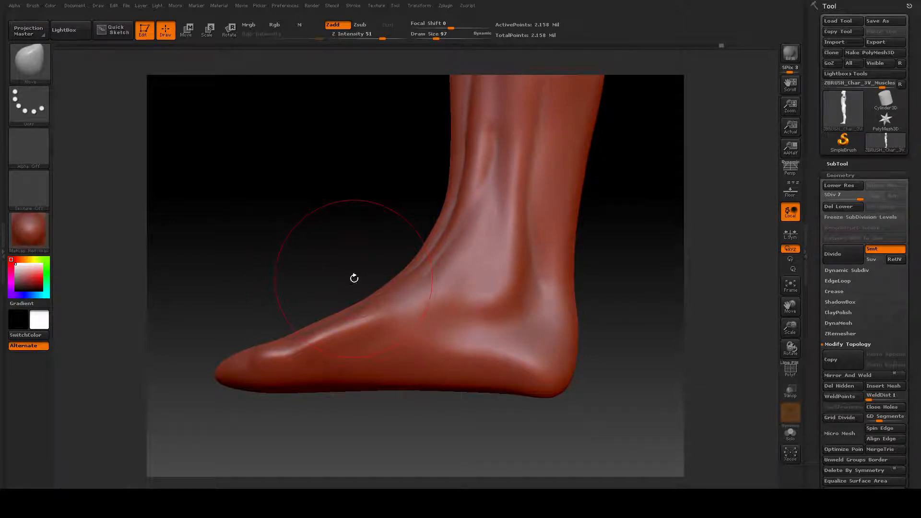
key(space)
drag(348, 267, 354, 267)
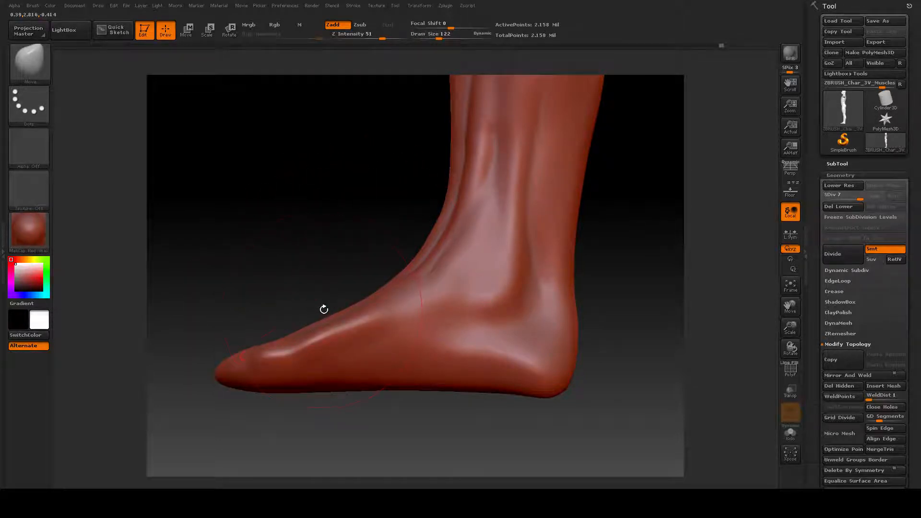
drag(327, 326, 336, 340)
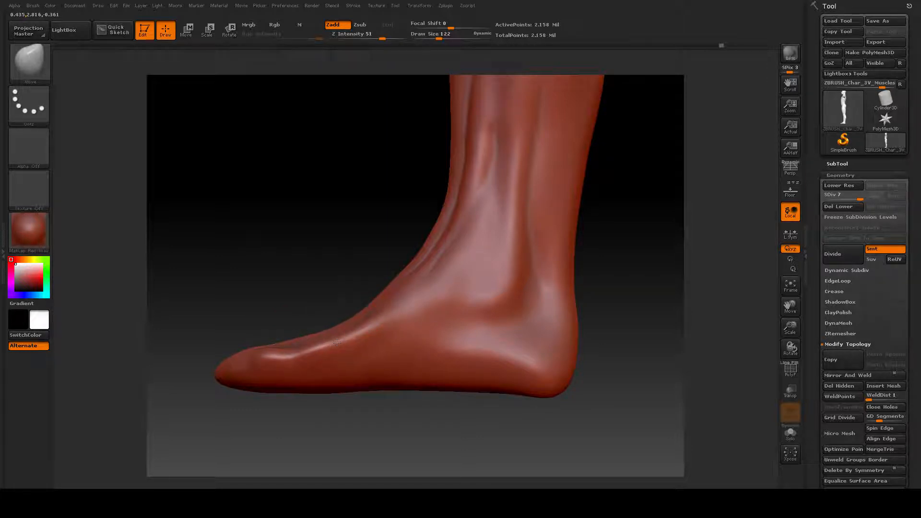
drag(441, 265, 416, 217)
drag(345, 199, 356, 226)
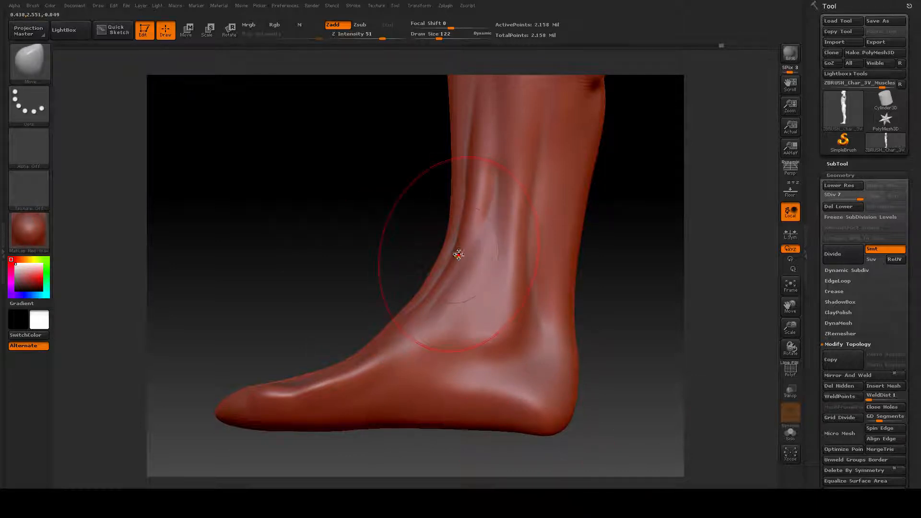
Step: Show the floor grid and pull the front of the ankle forward with the Move brush at draw size 214
key(space)
drag(465, 253, 468, 253)
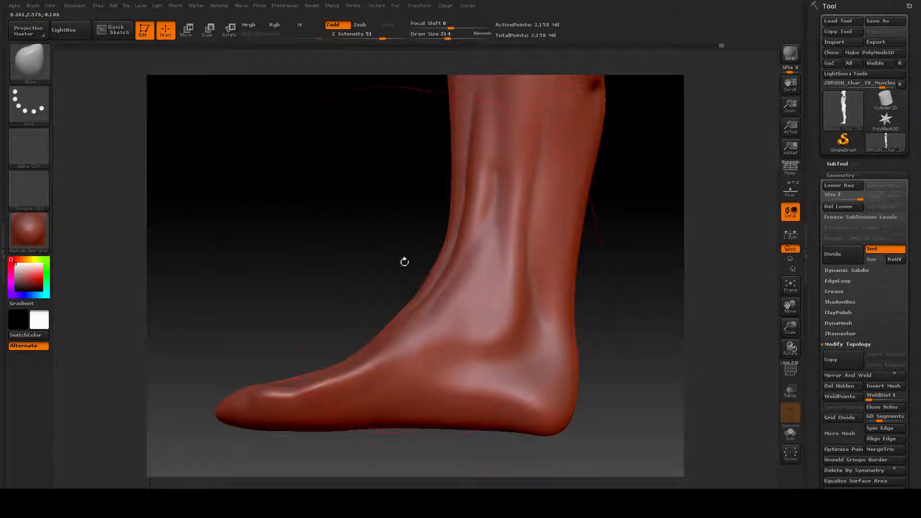
alt+drag(365, 253, 359, 259)
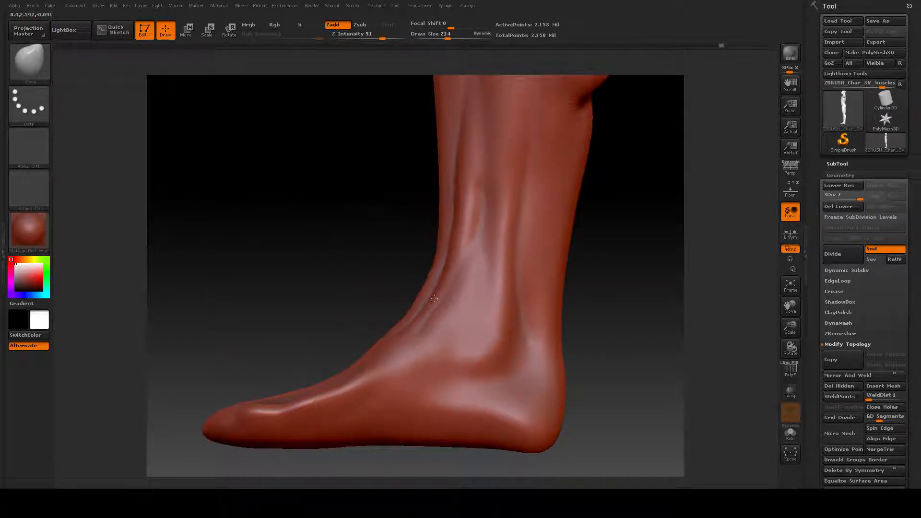
click(789, 193)
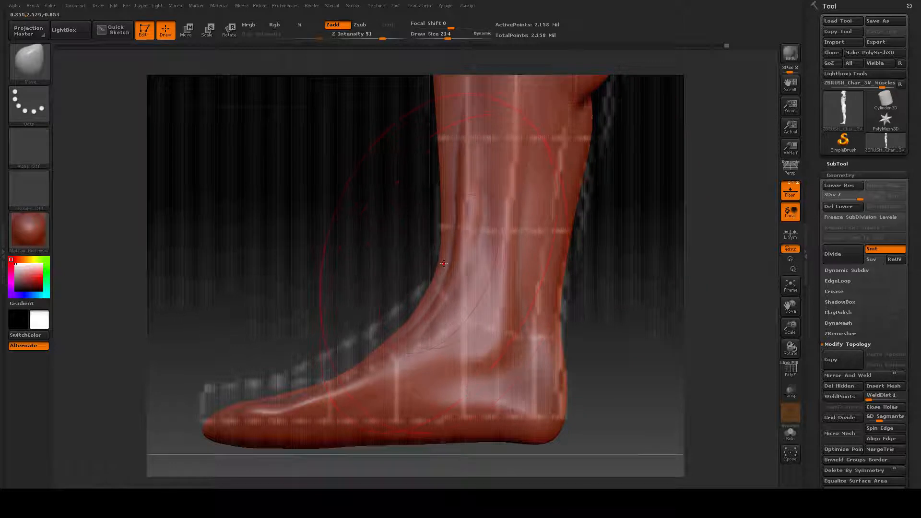
drag(445, 265, 439, 263)
drag(396, 328, 387, 324)
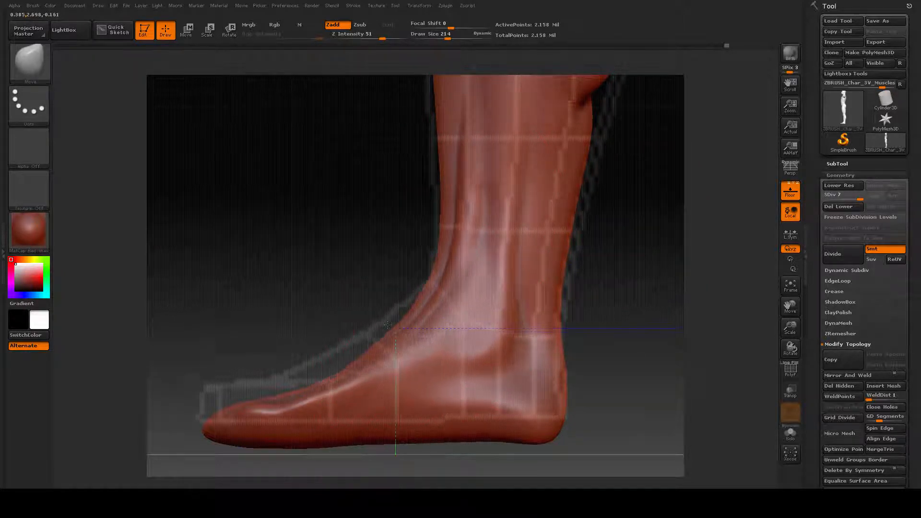
Step: Reduce the Move brush draw size to 122, then 136, and pull the instep up and toe tip forward toward the reference outline
key(space)
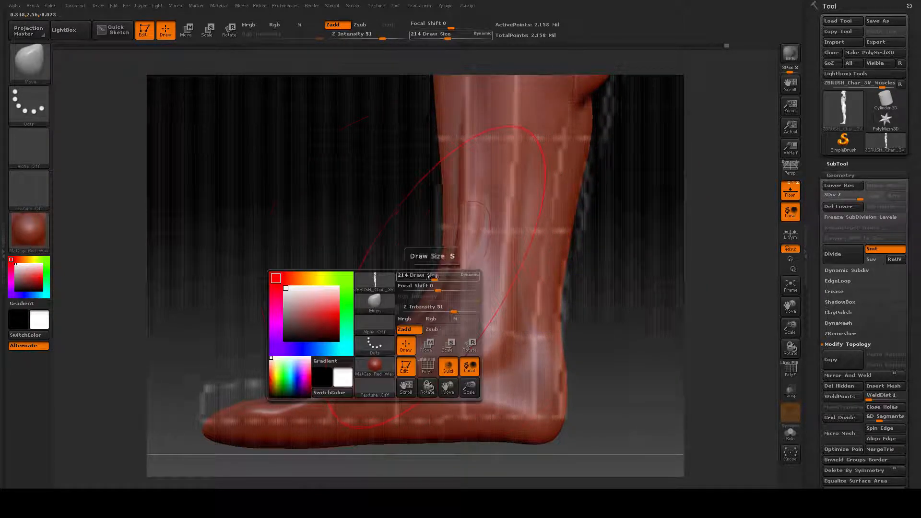
drag(422, 278, 414, 278)
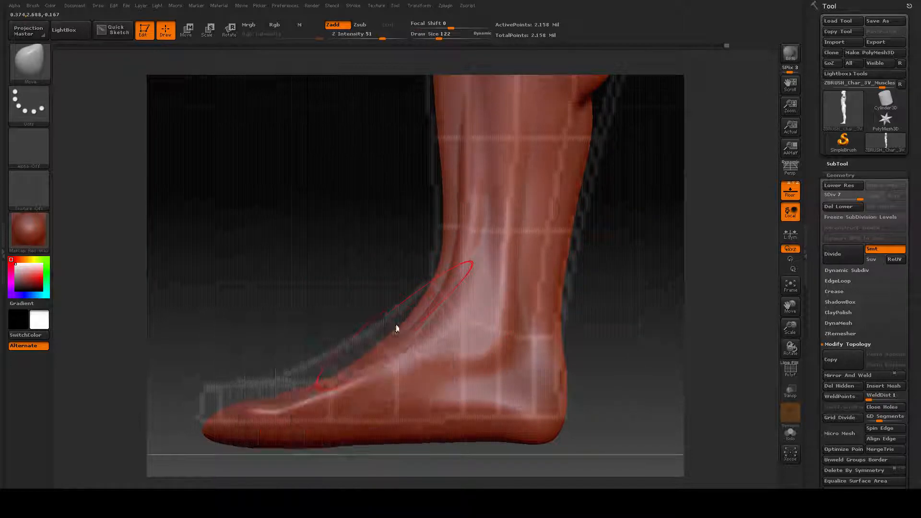
key(space)
drag(396, 330, 400, 331)
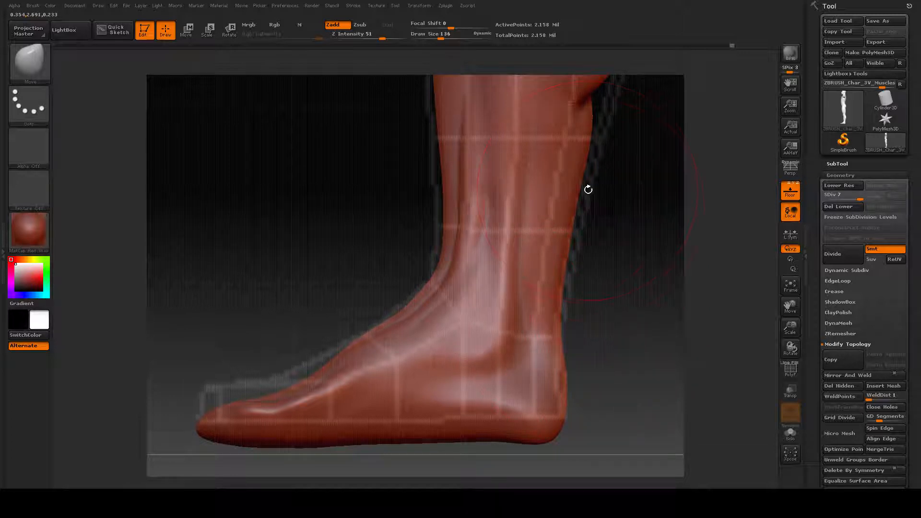
Step: From the opposite side of the foot, refine the instep and ankle bend against the outline using Move draw sizes 113 and 39
drag(595, 213, 620, 257)
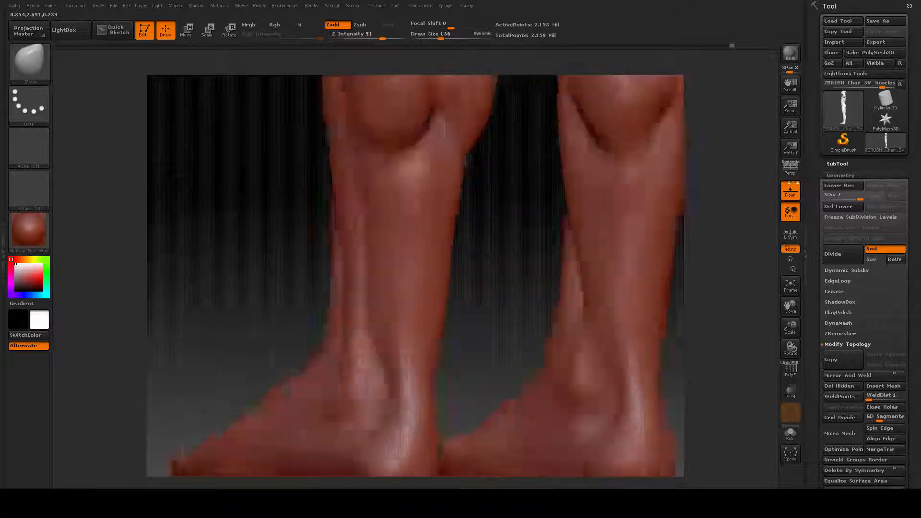
drag(620, 257, 625, 256)
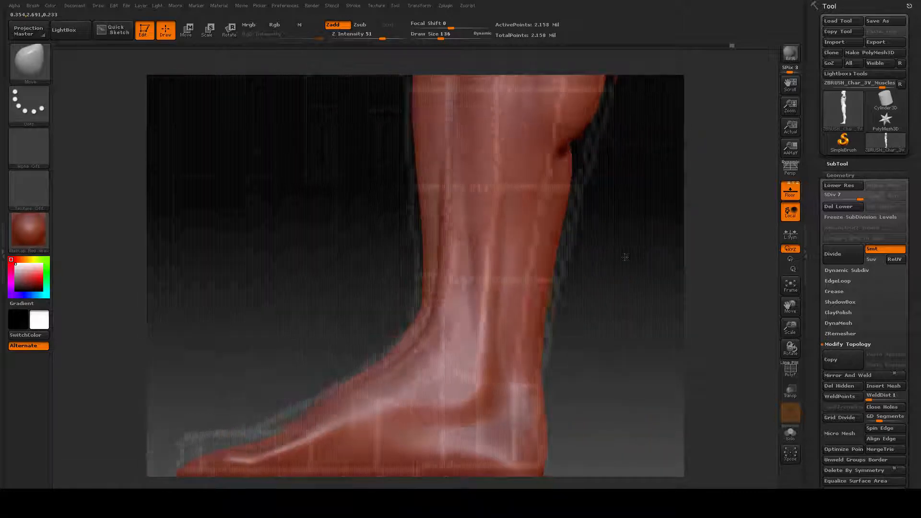
drag(300, 231, 384, 236)
alt+drag(336, 277, 569, 192)
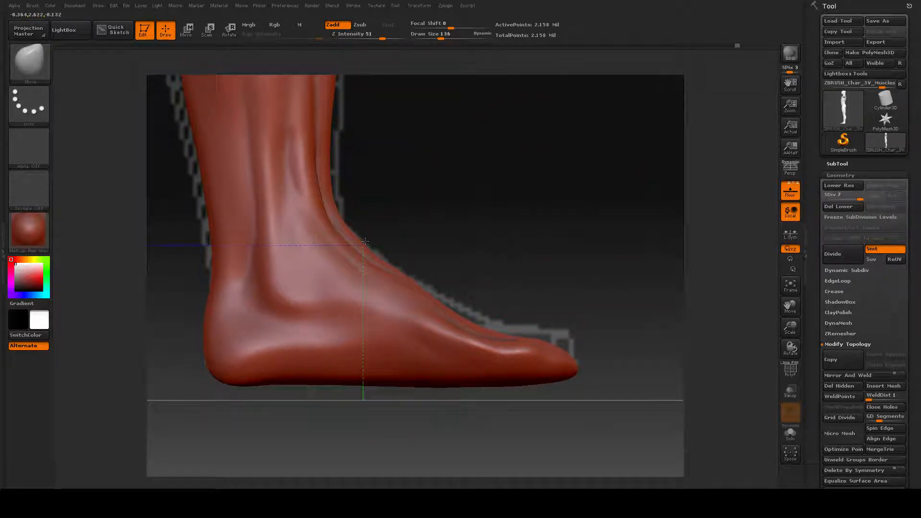
key(space)
drag(409, 269, 396, 272)
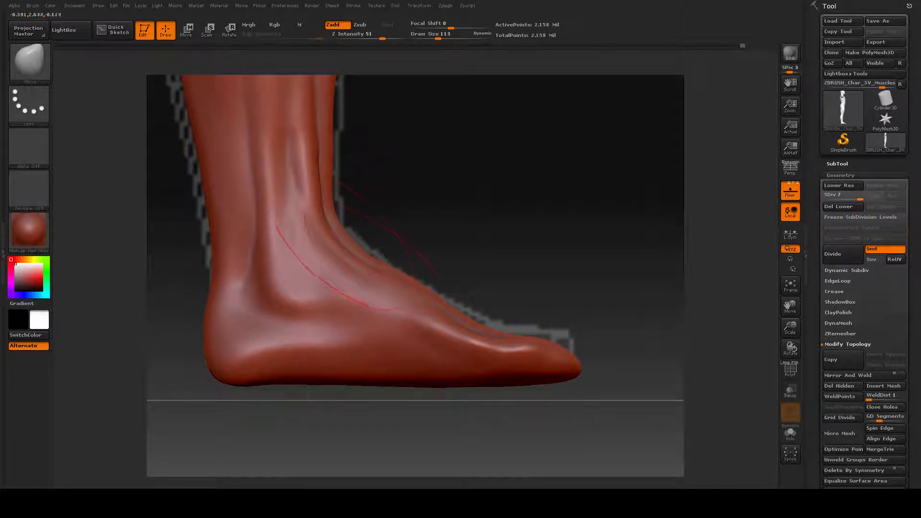
key(space)
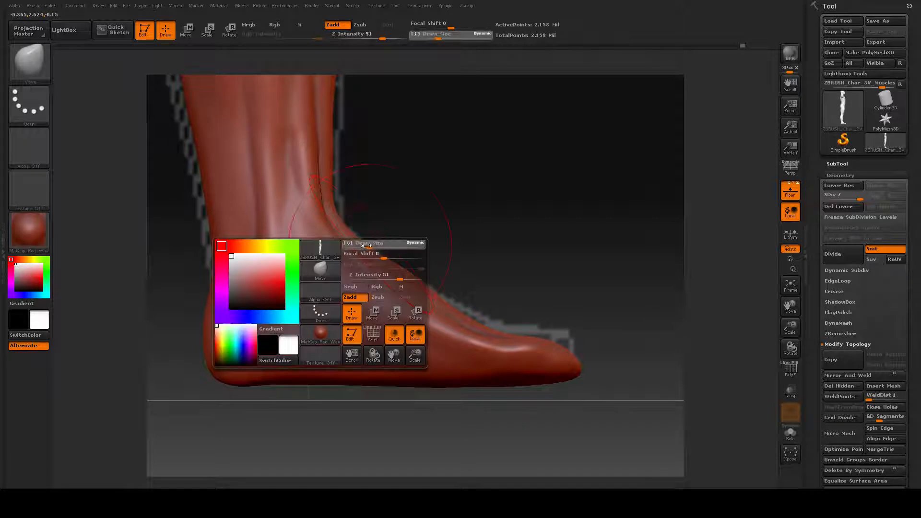
drag(370, 244, 361, 246)
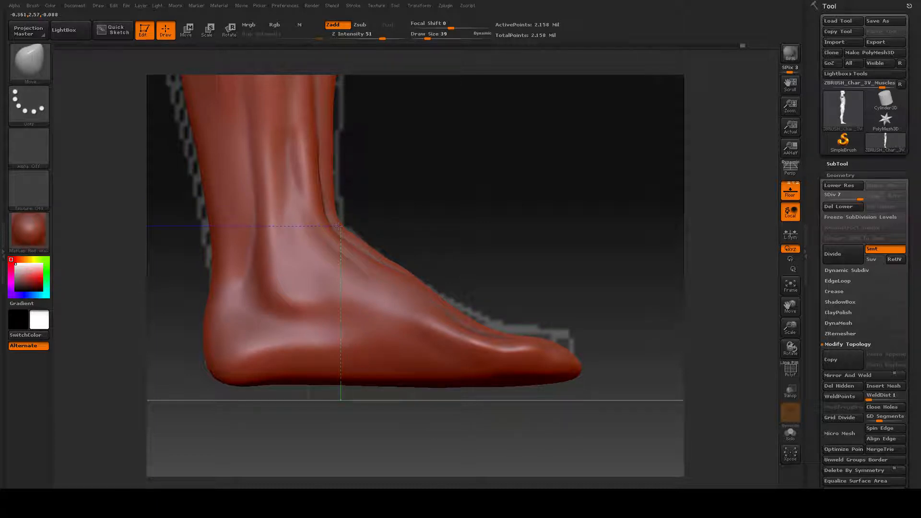
Step: Set the Move brush draw size to 93, then pull the lower shin forward and the Achilles area backward toward the outline
key(space)
drag(262, 314, 270, 314)
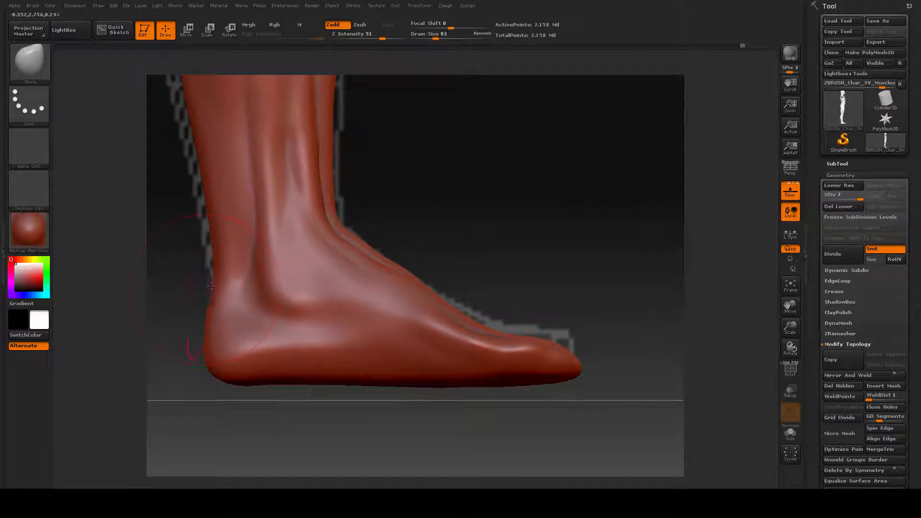
drag(504, 264, 523, 245)
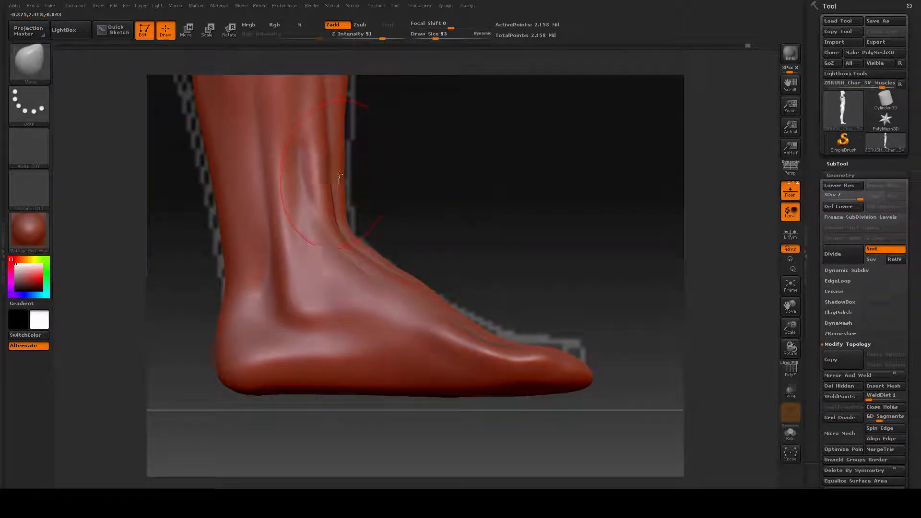
drag(339, 177, 345, 176)
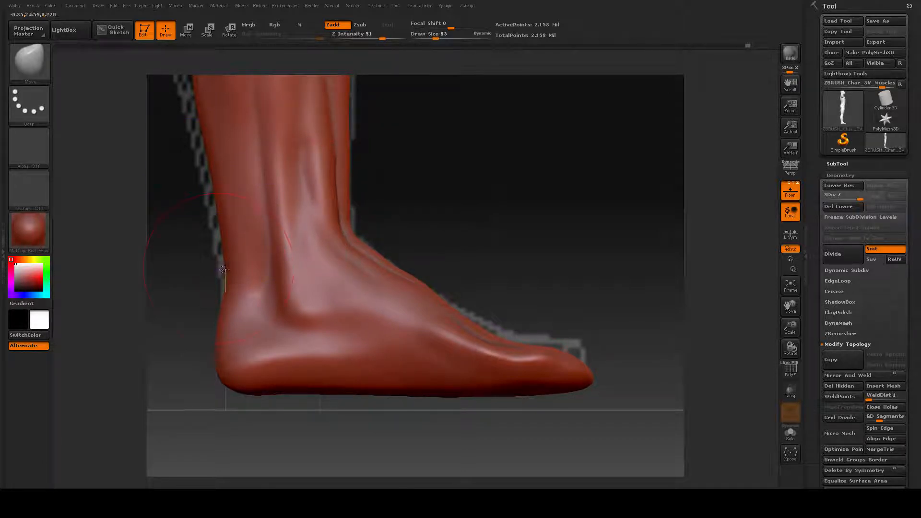
drag(226, 273, 221, 271)
drag(461, 238, 458, 254)
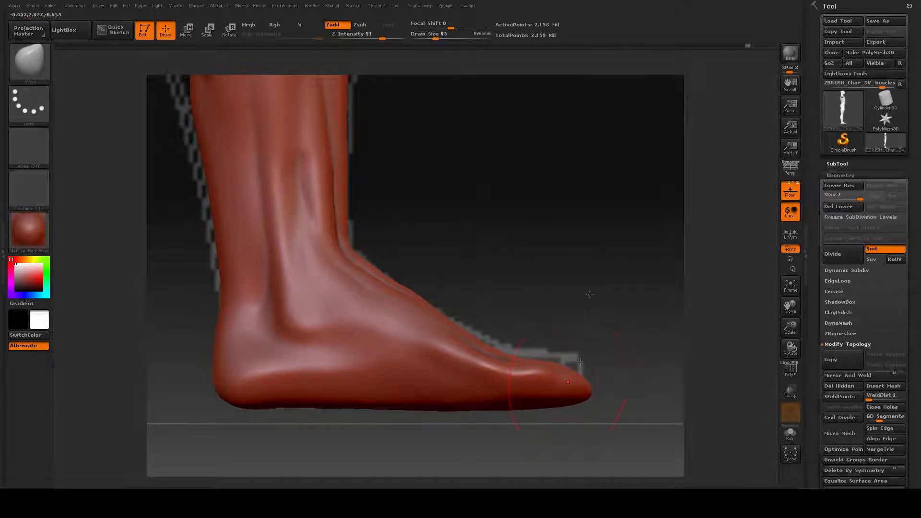
Step: Set the Move brush draw size to 72 and shape the arch on the inner side of each foot between heel and ball
drag(587, 293, 743, 237)
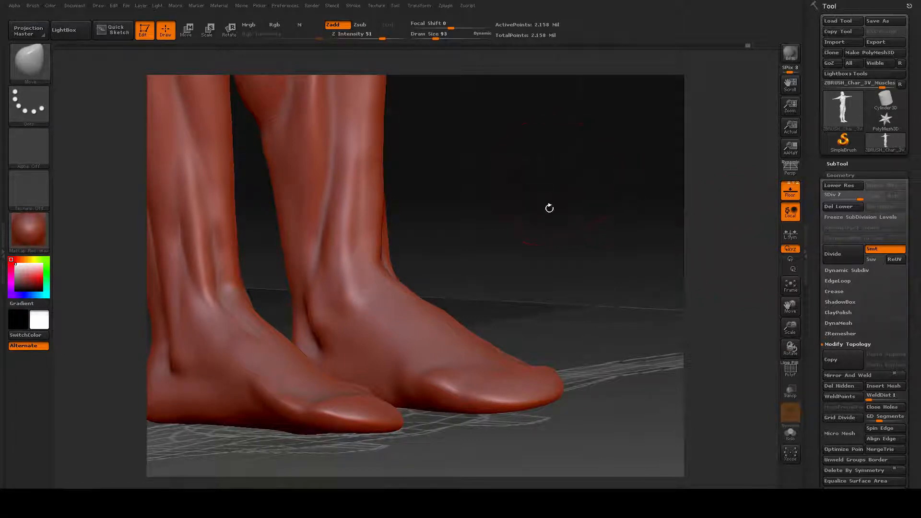
mouse_move(549, 208)
mouse_down()
mouse_move(592, 208)
mouse_move(504, 217)
mouse_move(533, 213)
mouse_up()
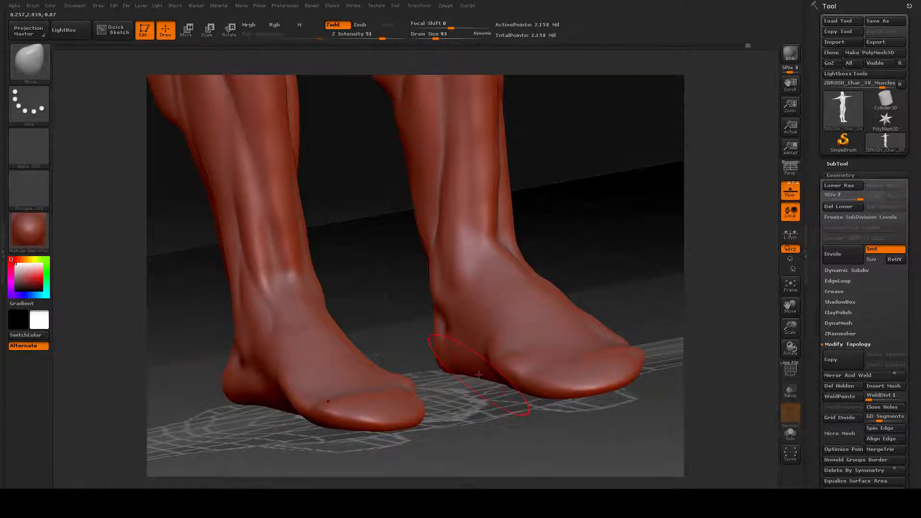
key(space)
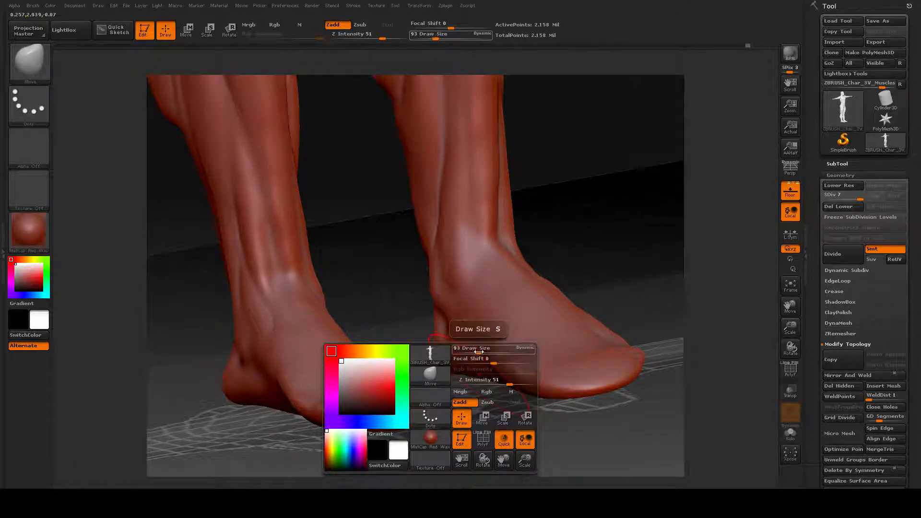
drag(475, 352, 472, 351)
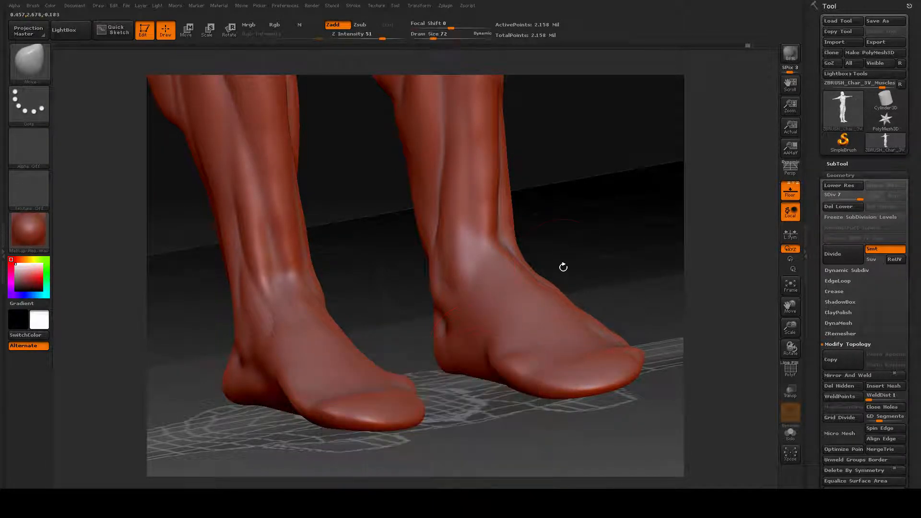
drag(563, 266, 582, 243)
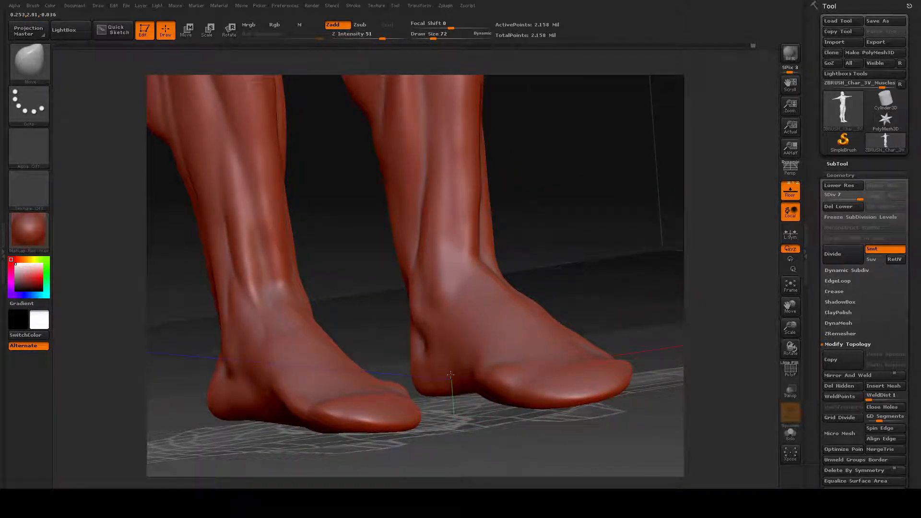
drag(575, 266, 556, 250)
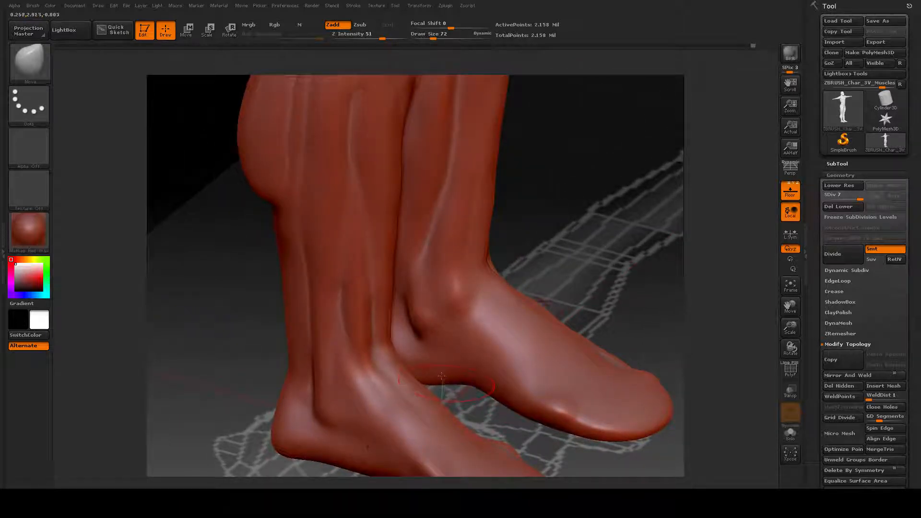
Step: Hide the floor grid and check the foot shape from below, from the side and from the front
mouse_move(590, 280)
mouse_down()
mouse_move(602, 247)
mouse_move(563, 240)
mouse_move(593, 238)
mouse_move(597, 206)
mouse_move(640, 185)
mouse_up()
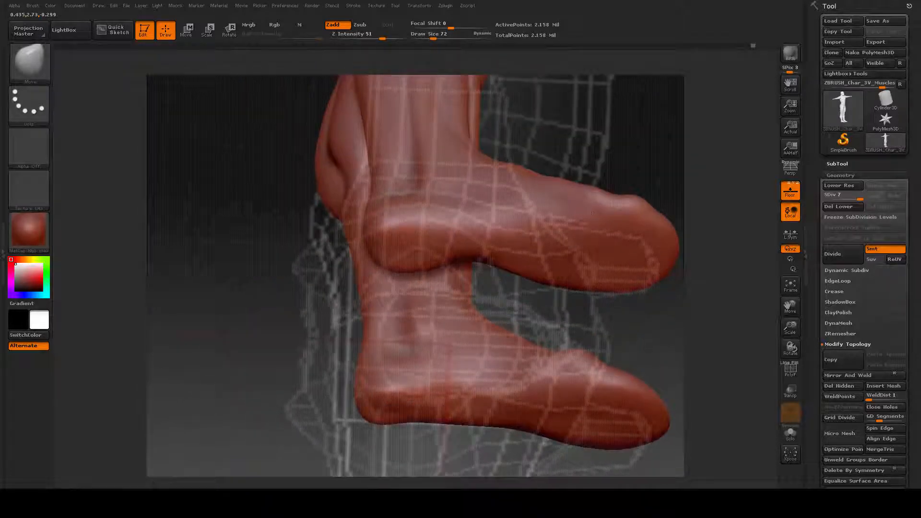
drag(656, 370, 192, 343)
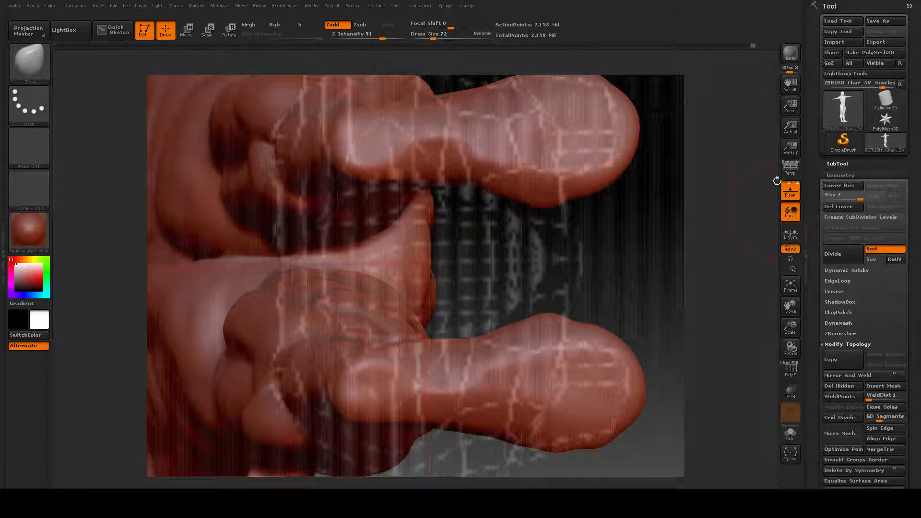
click(790, 190)
drag(634, 296, 650, 381)
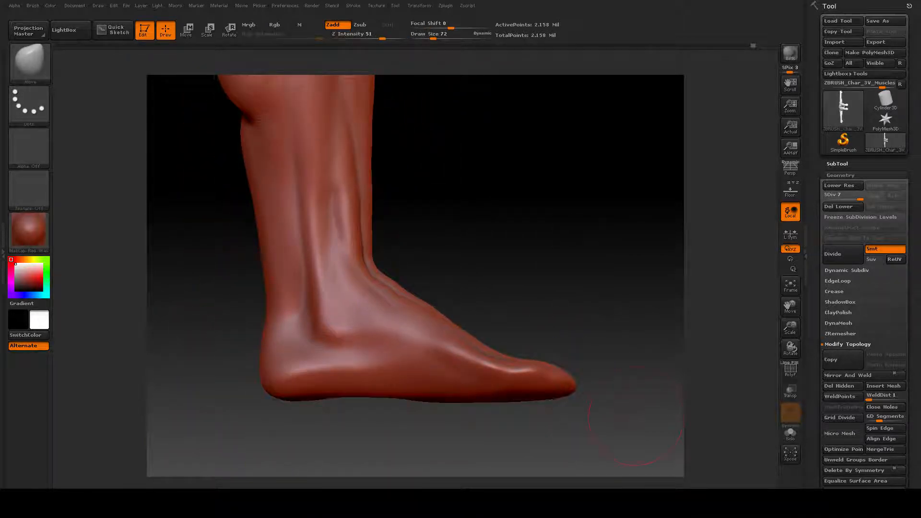
mouse_move(635, 416)
mouse_down()
mouse_move(588, 423)
mouse_move(559, 331)
mouse_move(579, 322)
mouse_move(573, 335)
mouse_move(565, 329)
mouse_move(626, 257)
mouse_move(568, 304)
mouse_move(564, 340)
mouse_move(575, 326)
mouse_up()
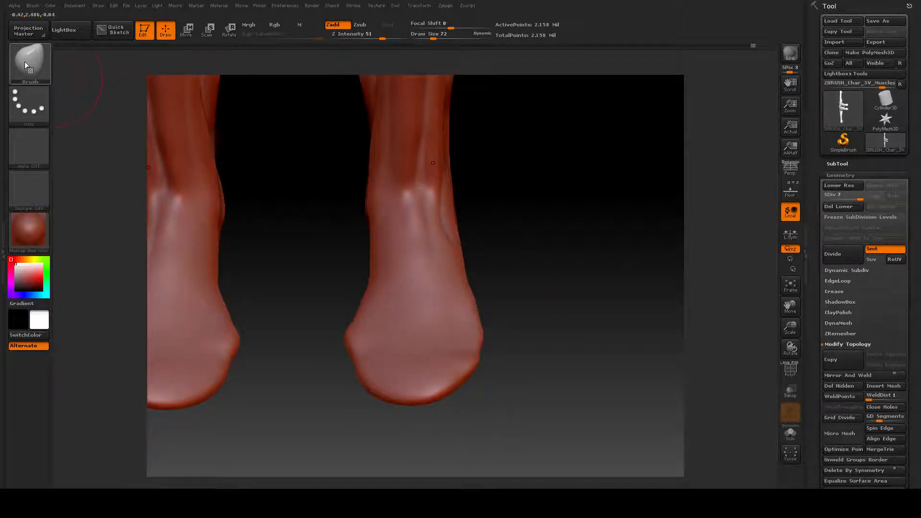
Step: Select the Inflat brush with draw size 53 and build up volume on top of the forefoot
click(26, 66)
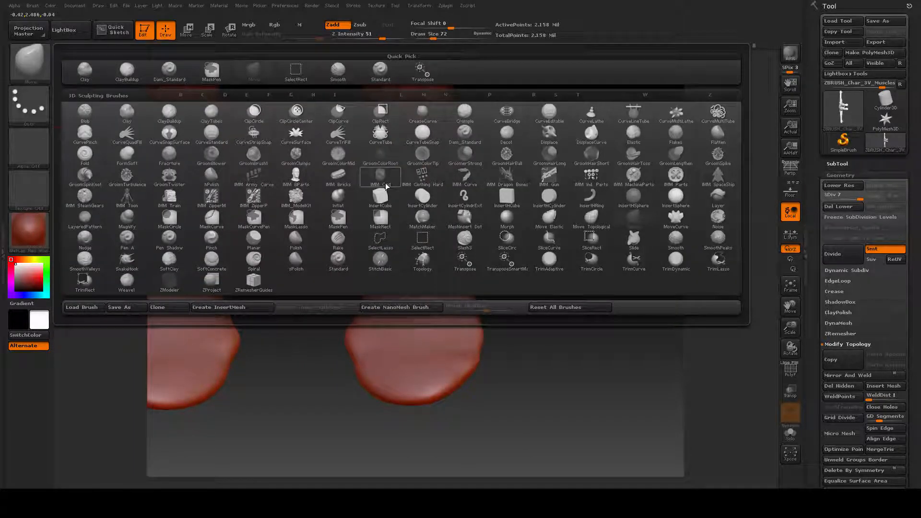
mouse_move(386, 186)
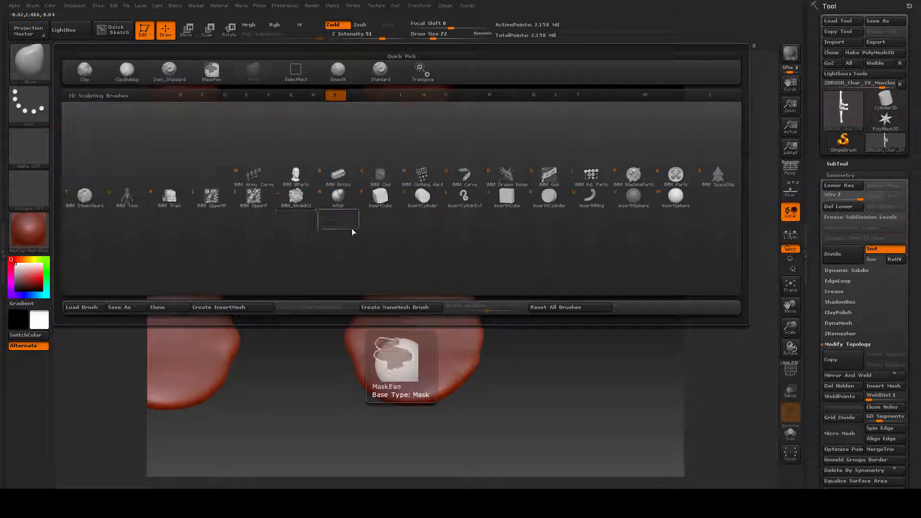
click(338, 202)
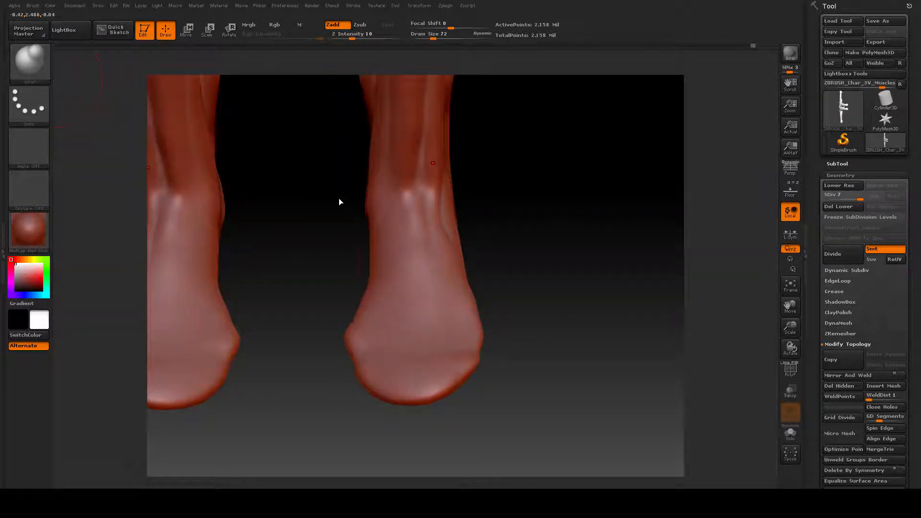
key(space)
drag(411, 290, 408, 290)
mouse_move(528, 324)
mouse_down()
mouse_move(527, 276)
mouse_move(567, 286)
mouse_move(532, 294)
mouse_up()
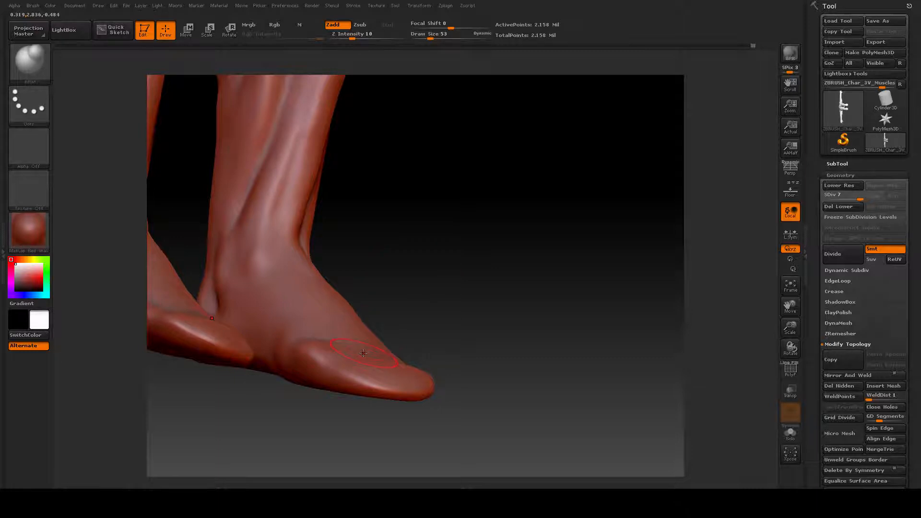
Step: Inflate the inner edge of the forefoot around the big-toe ball, working from the front and oblique views
drag(494, 358, 412, 360)
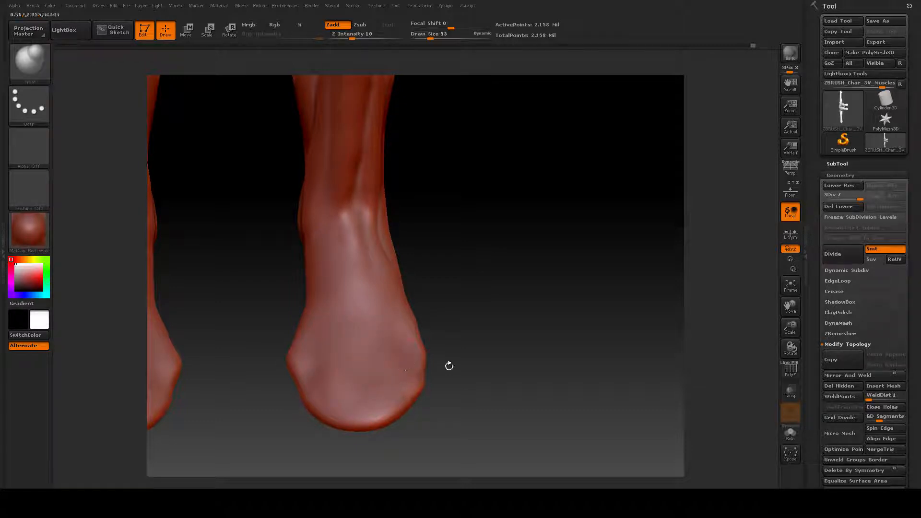
mouse_move(448, 366)
mouse_down()
mouse_move(485, 312)
mouse_move(484, 344)
mouse_move(475, 343)
mouse_up()
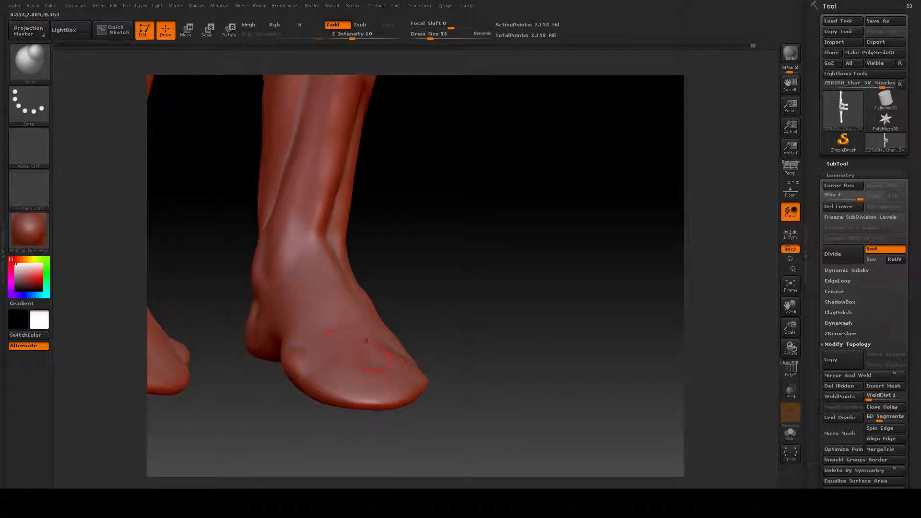
mouse_move(468, 385)
mouse_down()
mouse_move(487, 405)
mouse_move(455, 391)
mouse_up()
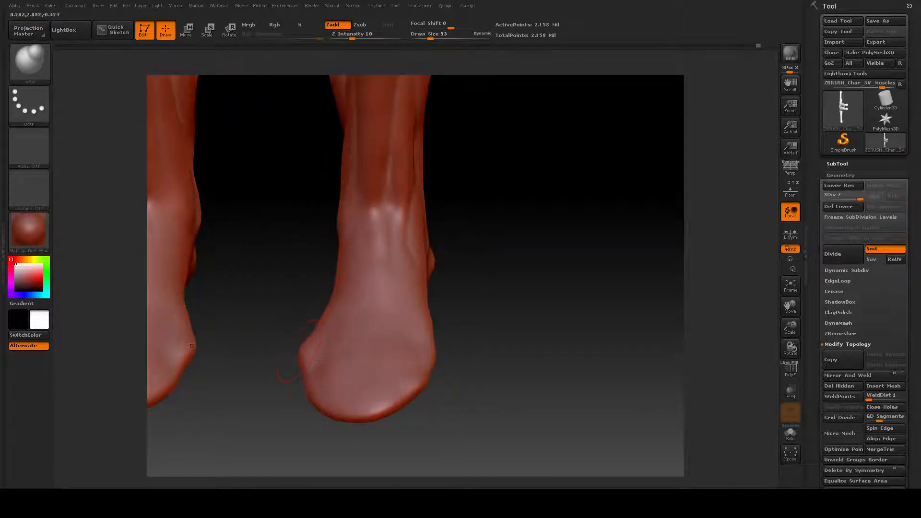
mouse_move(541, 320)
mouse_down()
mouse_move(578, 290)
mouse_move(590, 257)
mouse_move(581, 283)
mouse_move(547, 308)
mouse_move(553, 350)
mouse_up()
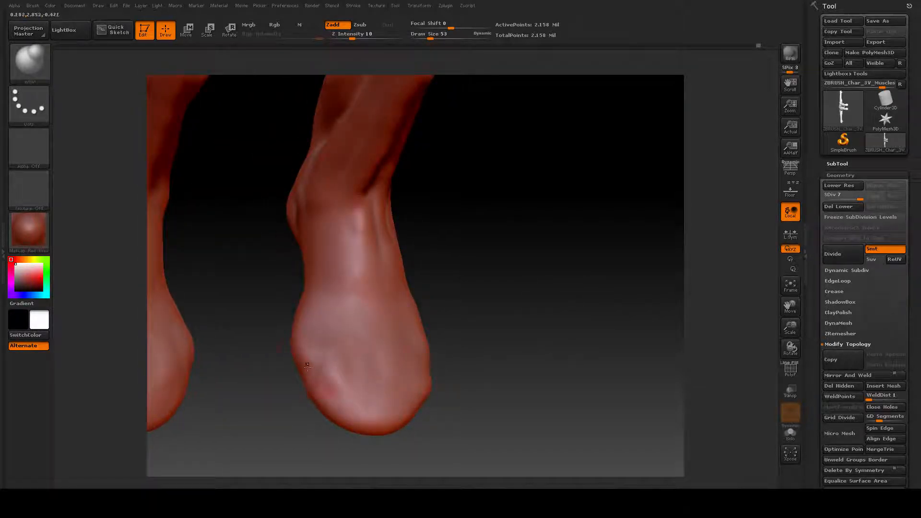
drag(514, 333, 545, 316)
mouse_move(577, 381)
mouse_down()
mouse_move(567, 376)
mouse_move(586, 375)
mouse_move(578, 375)
mouse_up()
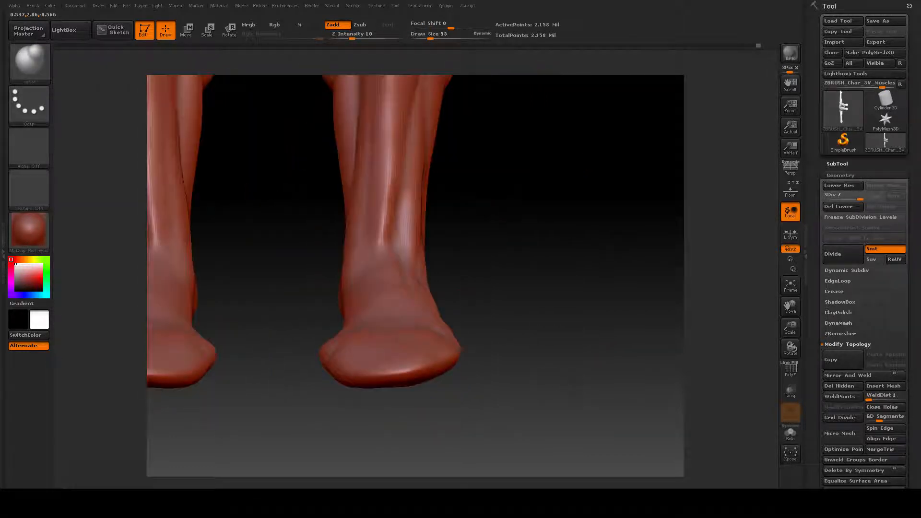
Step: Select the Move brush with draw size 145 and push the lower outer edge of the forefoot into a flatter sole line
click(19, 58)
click(296, 70)
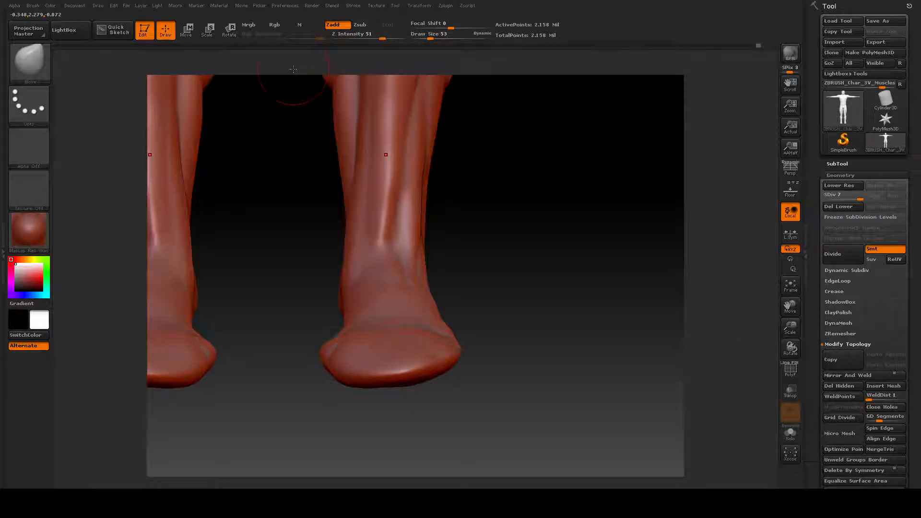
key(space)
drag(519, 225, 531, 226)
drag(453, 363, 451, 378)
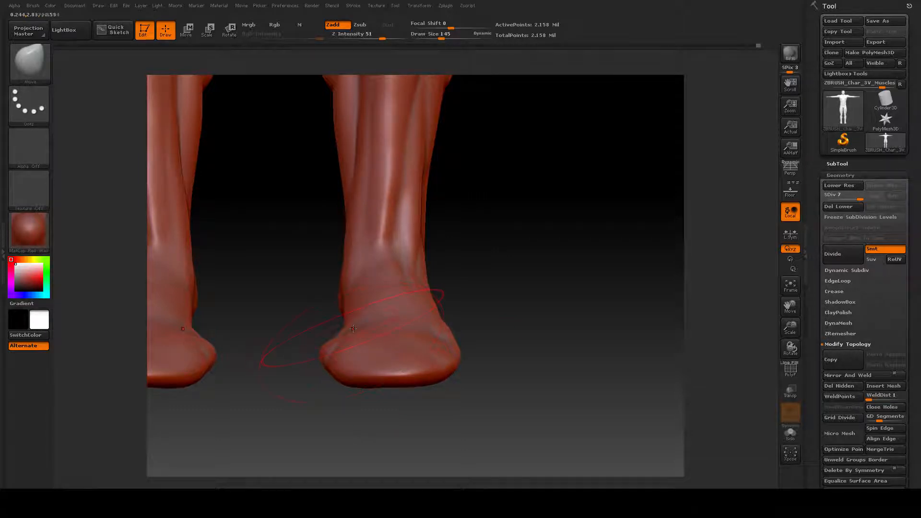
Step: Set the Move brush draw size to 86 and reshape the toe end and sides of the forefoot into a rounded outline
key(space)
drag(366, 320, 356, 320)
drag(465, 311, 489, 312)
drag(435, 300, 434, 314)
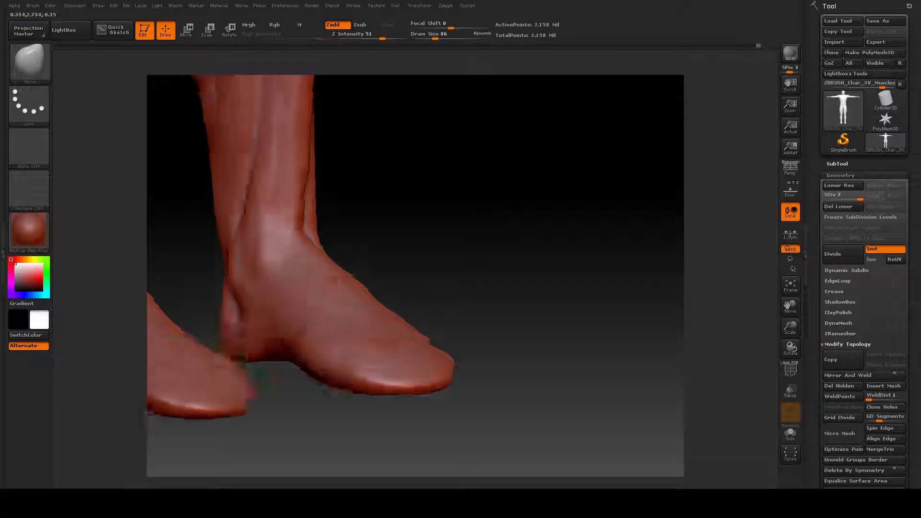
drag(515, 317, 498, 339)
drag(547, 312, 544, 394)
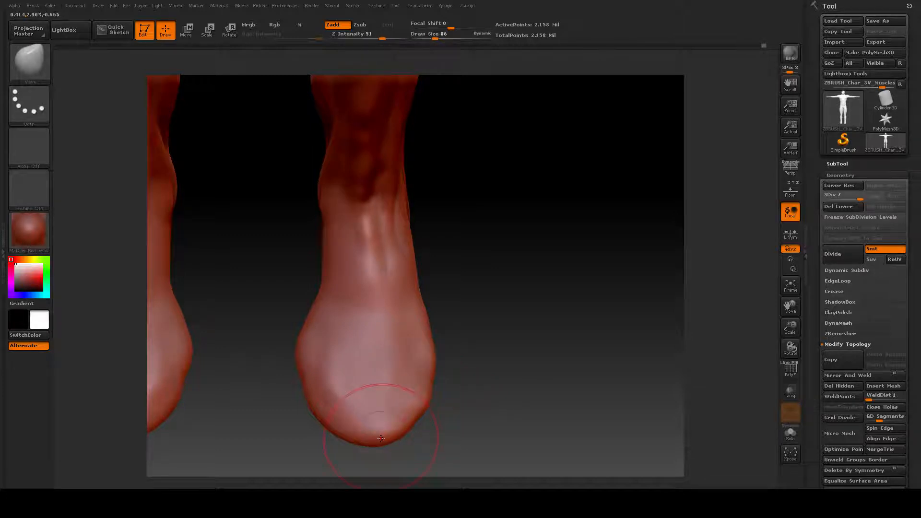
drag(497, 366, 490, 363)
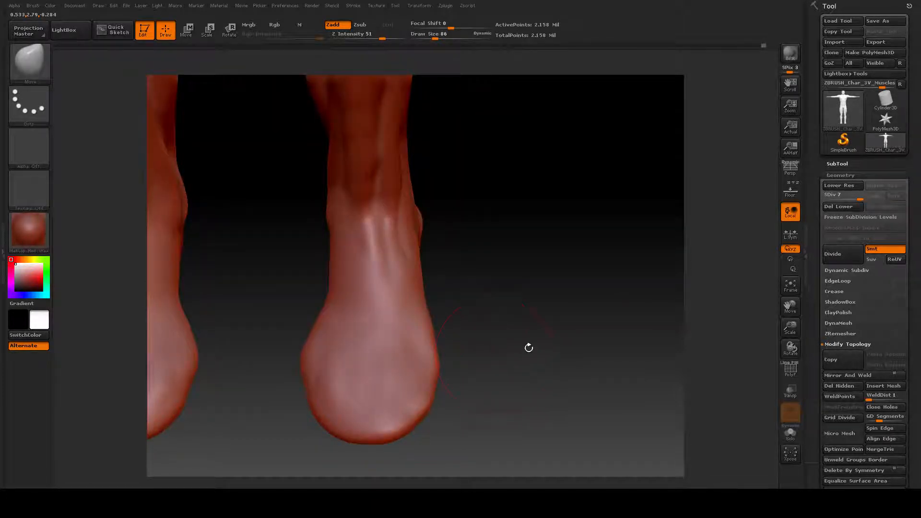
drag(527, 347, 572, 321)
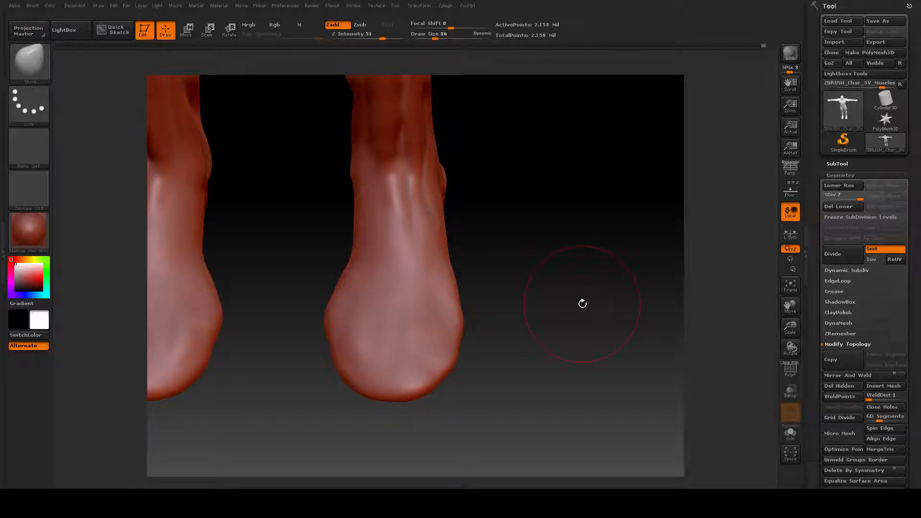
Step: Select the Standard brush with draw size 22 and sculpt a long tendon ridge down the top of the foot from ankle to toes
click(33, 60)
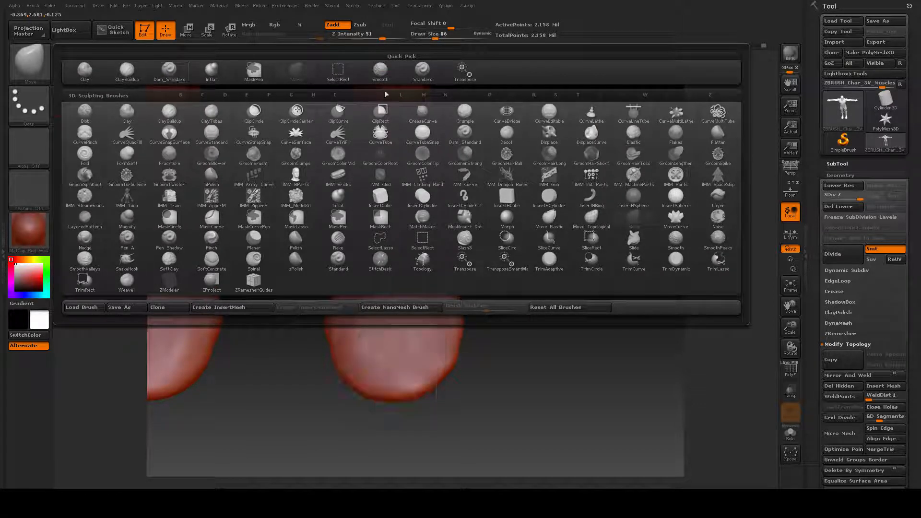
click(418, 71)
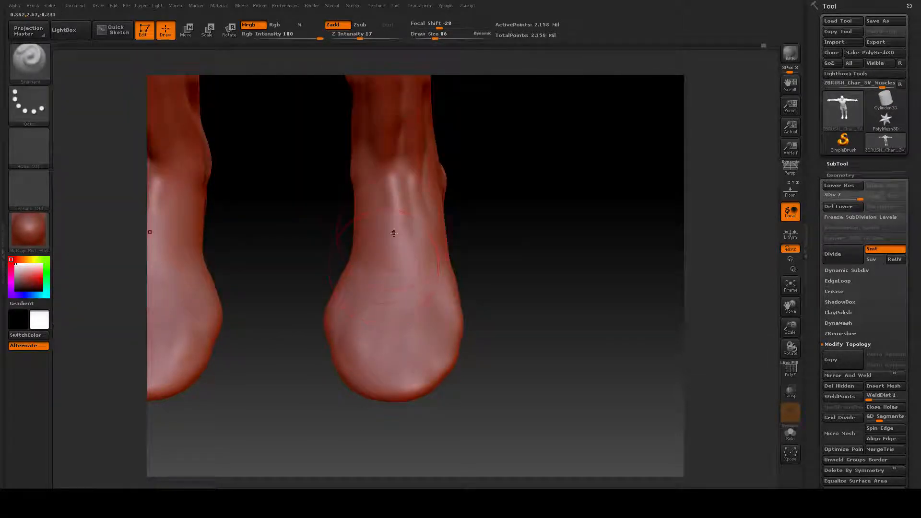
key(space)
drag(383, 235, 382, 234)
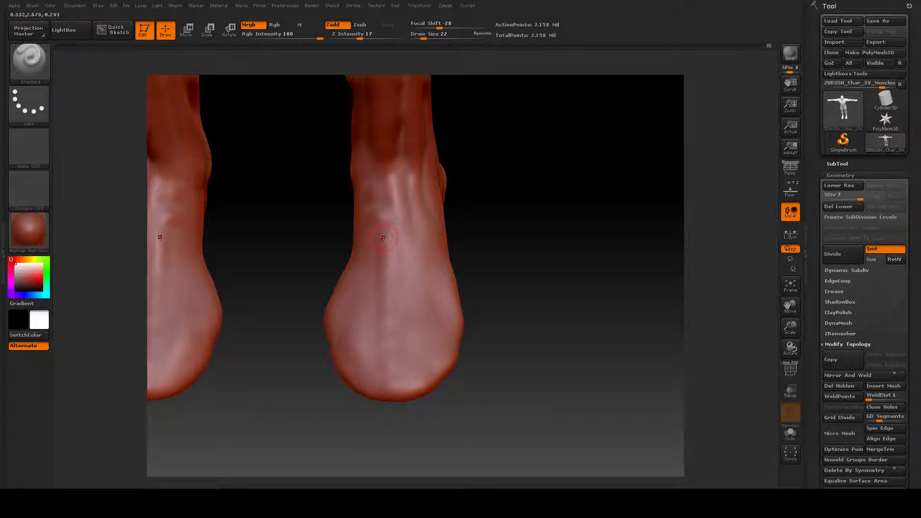
drag(383, 237, 389, 374)
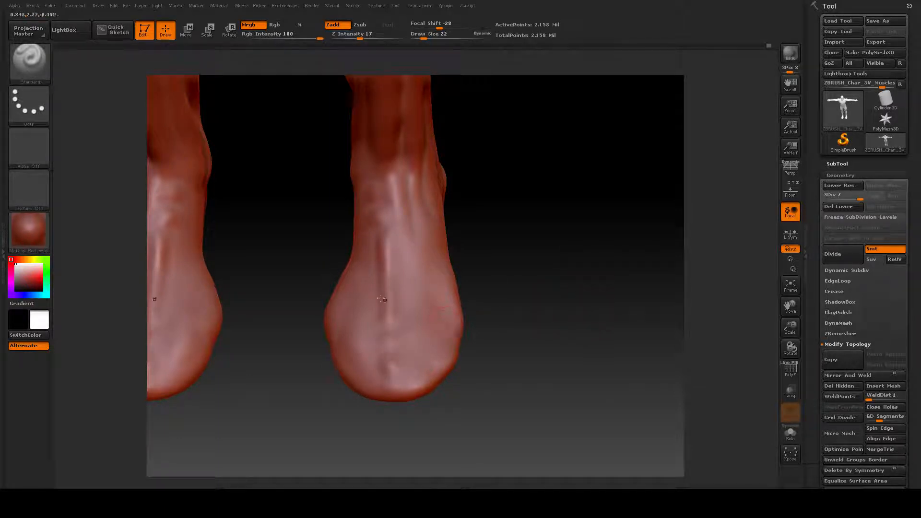
drag(384, 218, 381, 220)
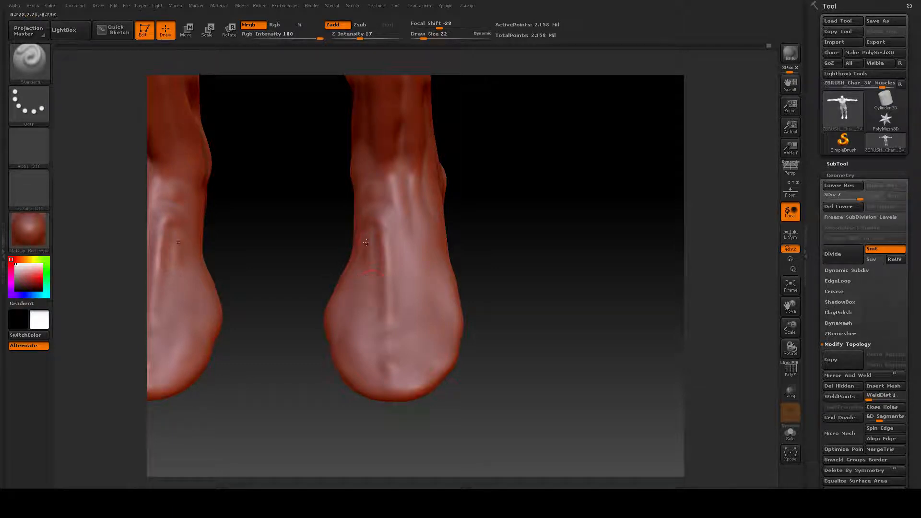
Step: Sculpt the inner tendon ridge toward the big toe and raise bumps for the big toe's joints
drag(365, 243, 363, 264)
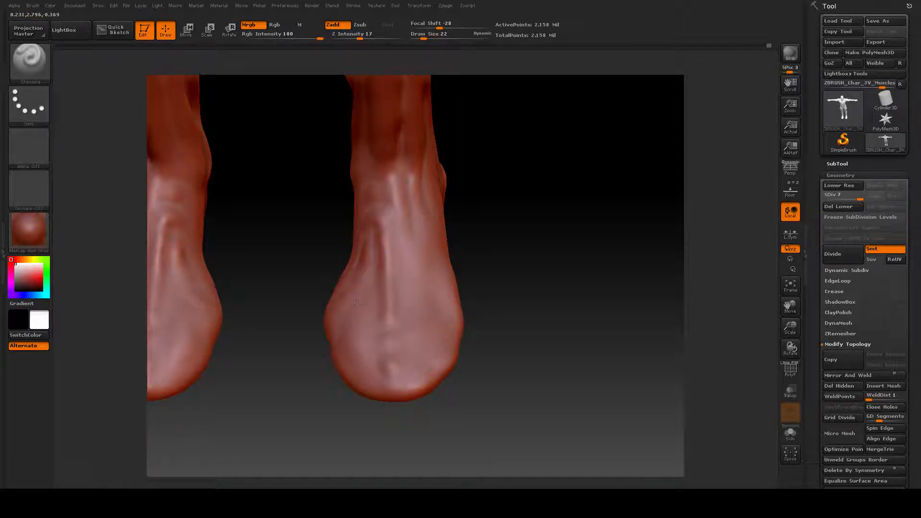
drag(342, 305, 348, 303)
drag(354, 316, 365, 319)
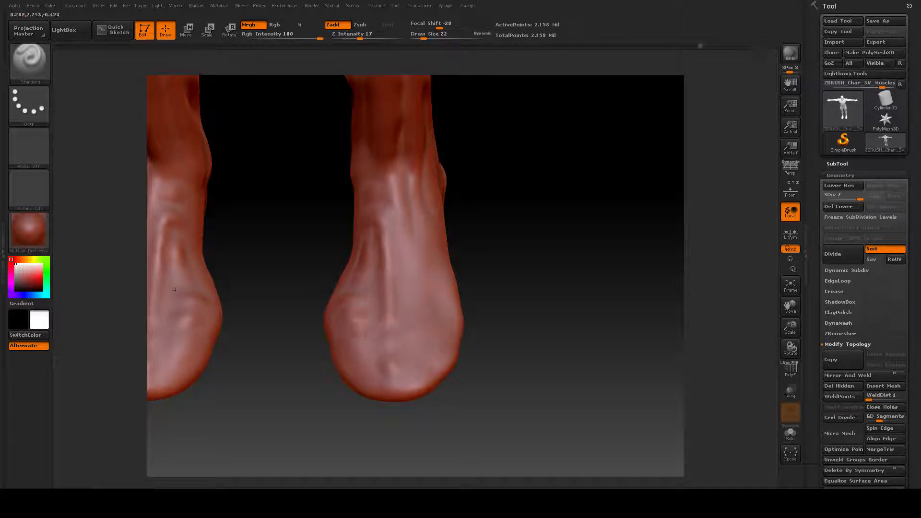
key(ctrl)
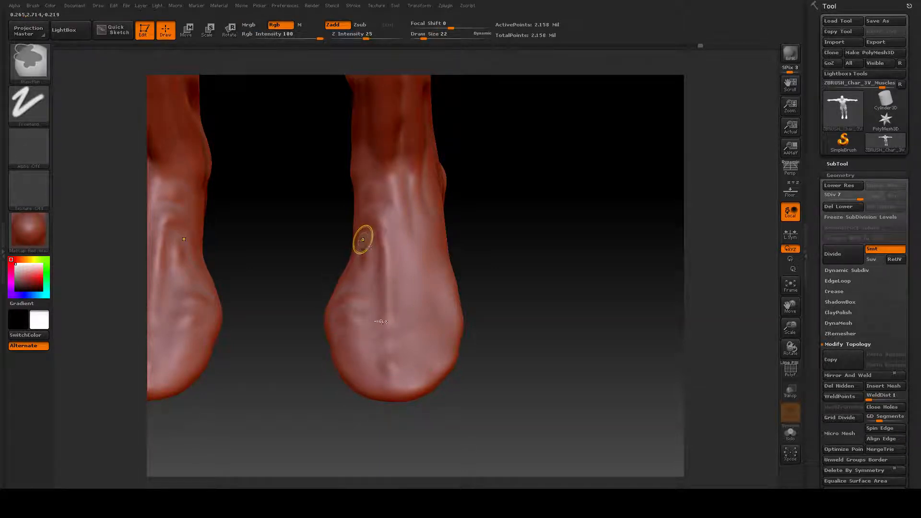
ctrl+drag(524, 243, 529, 238)
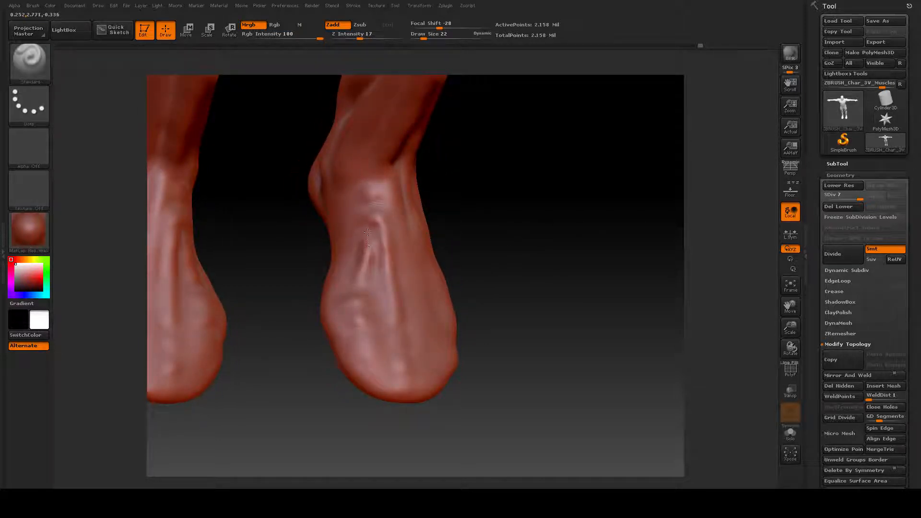
drag(530, 261, 517, 258)
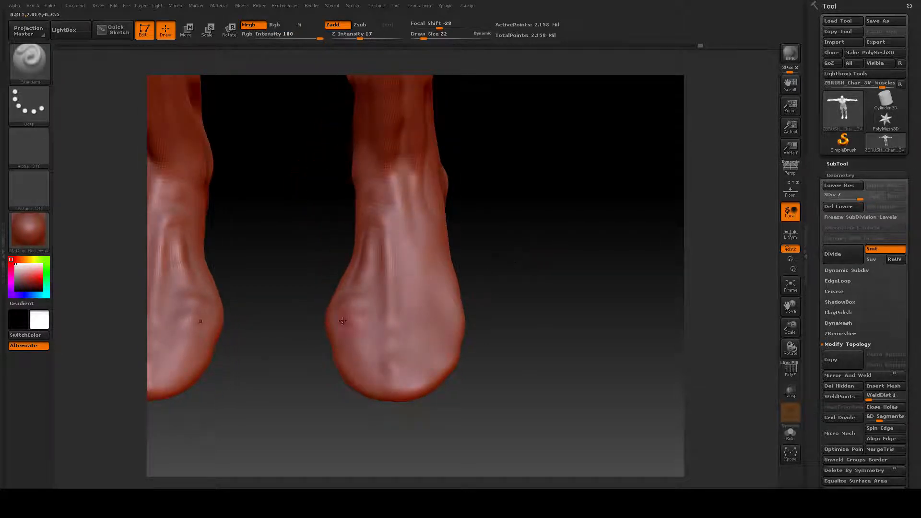
drag(343, 321, 348, 322)
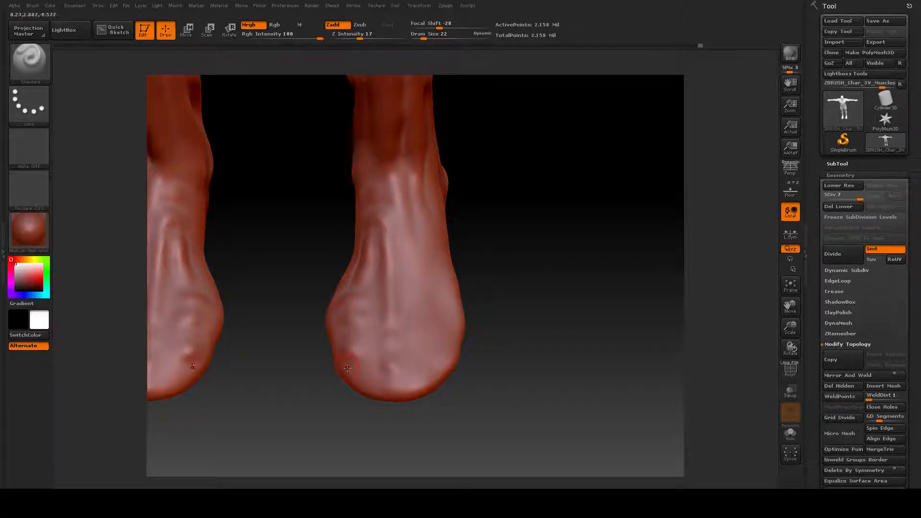
drag(349, 366, 351, 375)
Step: Add tendon ridges for the middle and outer toes and raise small knuckle bumps at their ends
drag(406, 229, 409, 282)
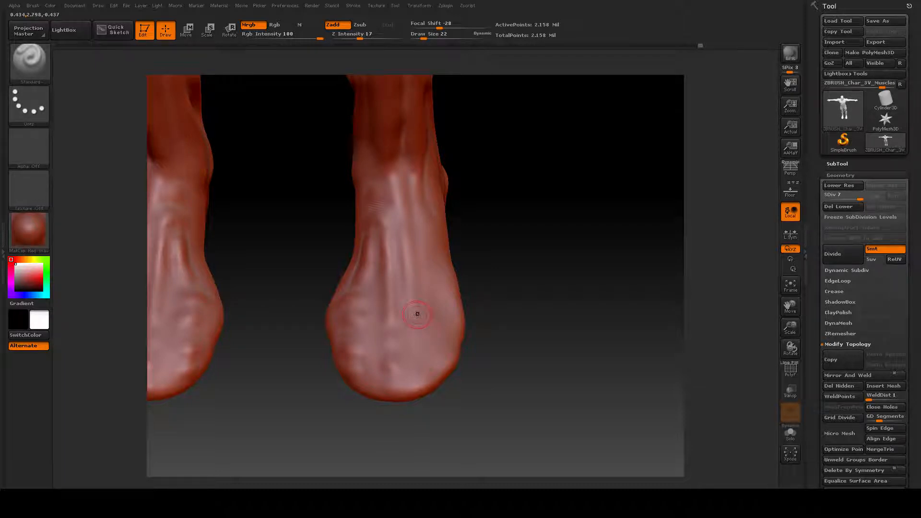
mouse_move(415, 356)
mouse_down()
mouse_move(418, 369)
mouse_move(411, 339)
mouse_up()
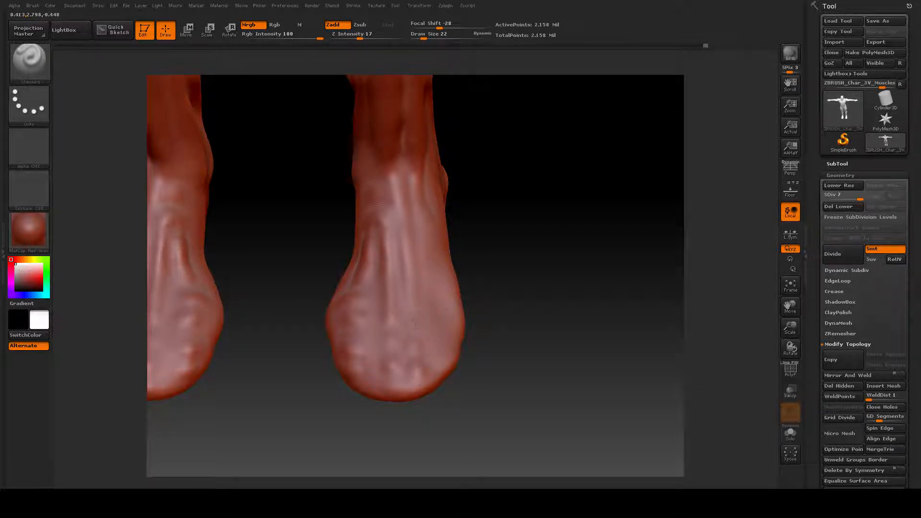
drag(557, 329, 517, 331)
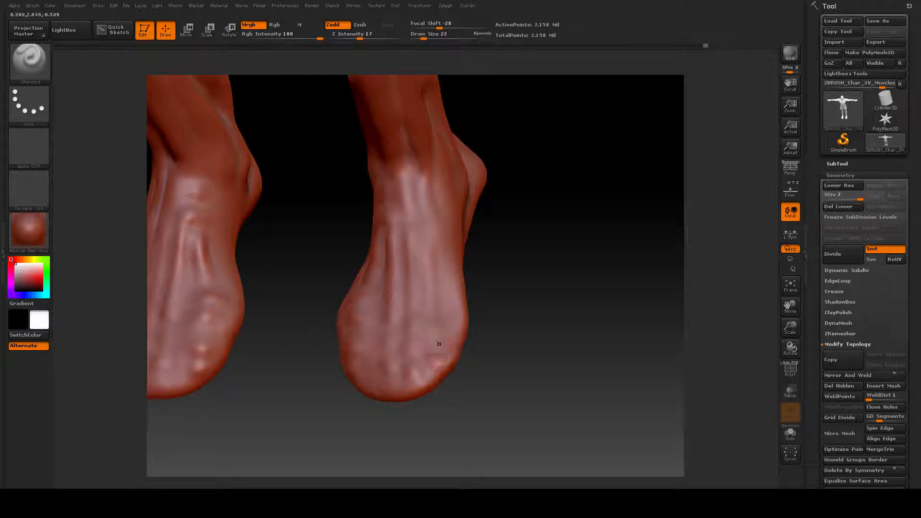
drag(501, 314, 510, 318)
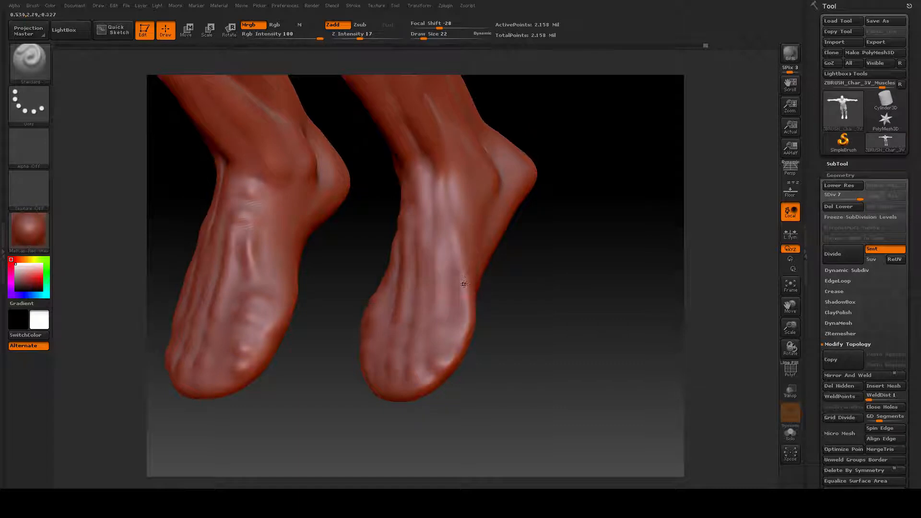
Step: Refine the tendon ridges and surface on the little-toe side of the foot, checking the relief from several angles
drag(487, 302, 545, 322)
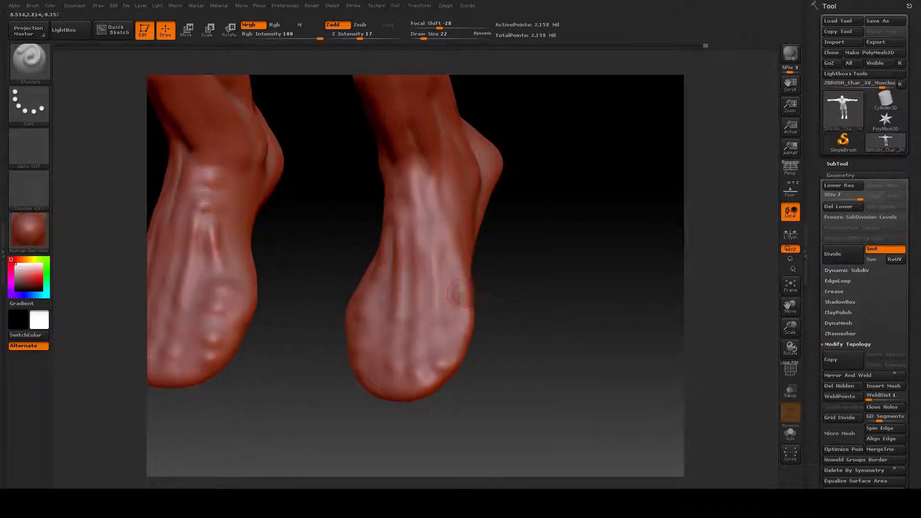
key(ctrl)
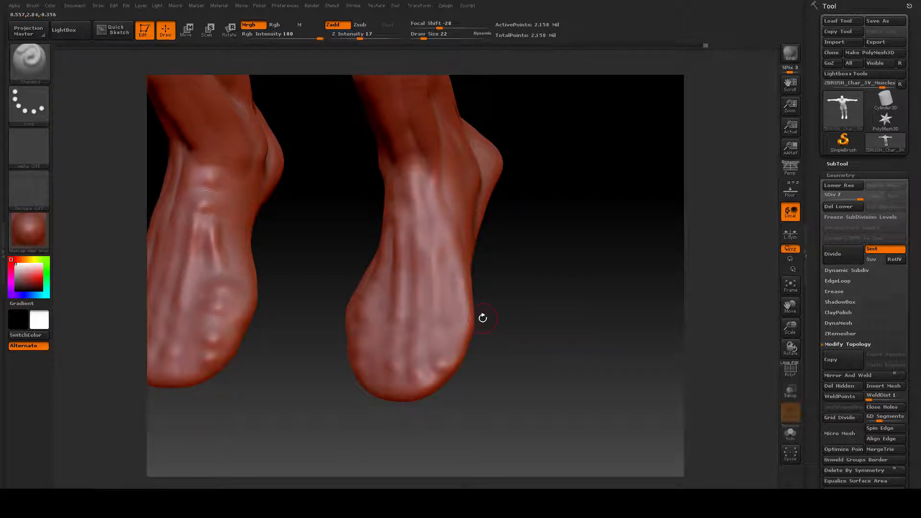
drag(494, 318, 481, 309)
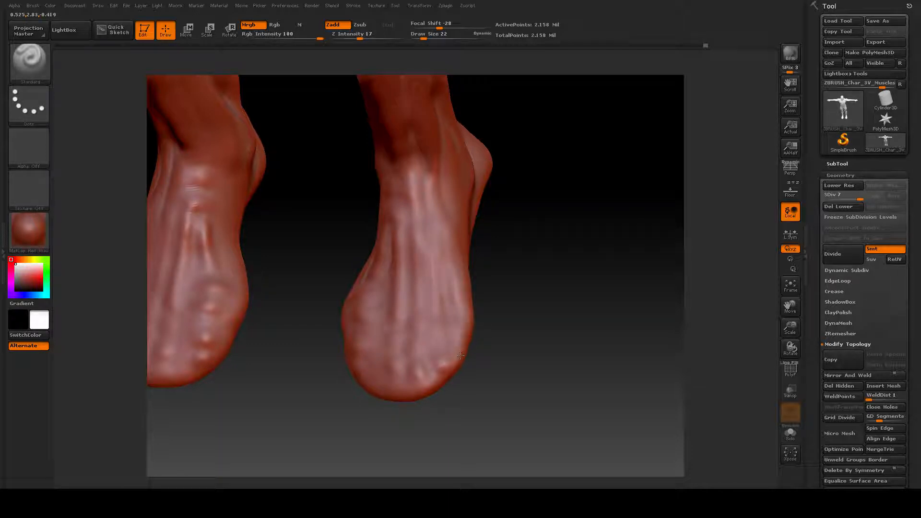
mouse_move(488, 321)
mouse_down()
mouse_move(561, 294)
mouse_move(595, 301)
mouse_move(621, 333)
mouse_up()
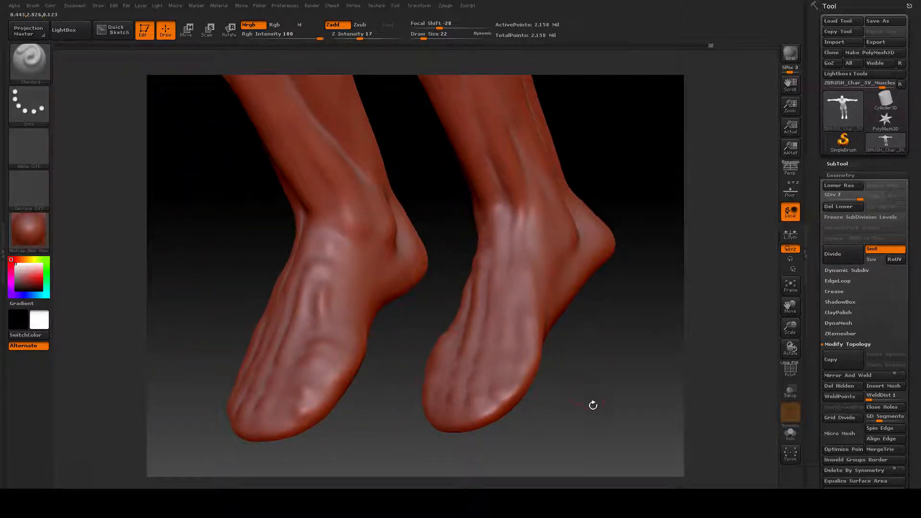
drag(596, 391, 592, 317)
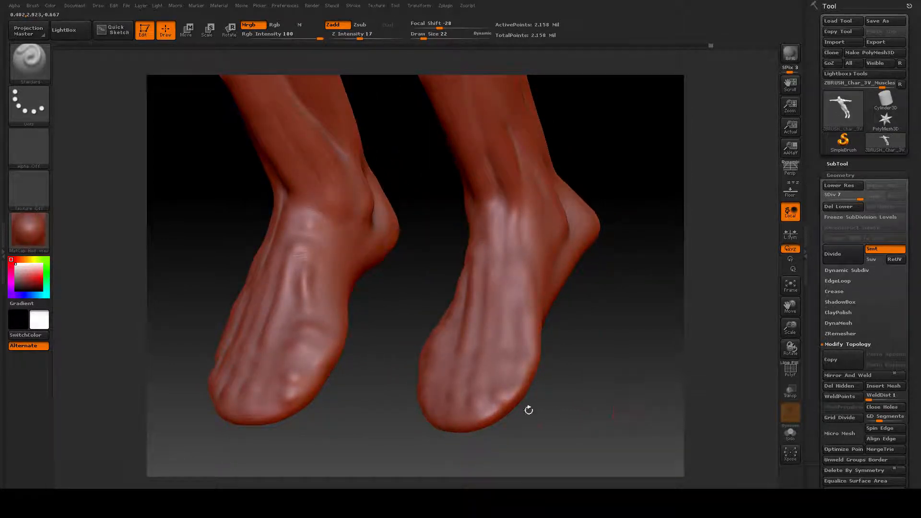
Step: Switch to the Move brush at draw size 53 and adjust the foot's silhouette from the front and side
click(28, 65)
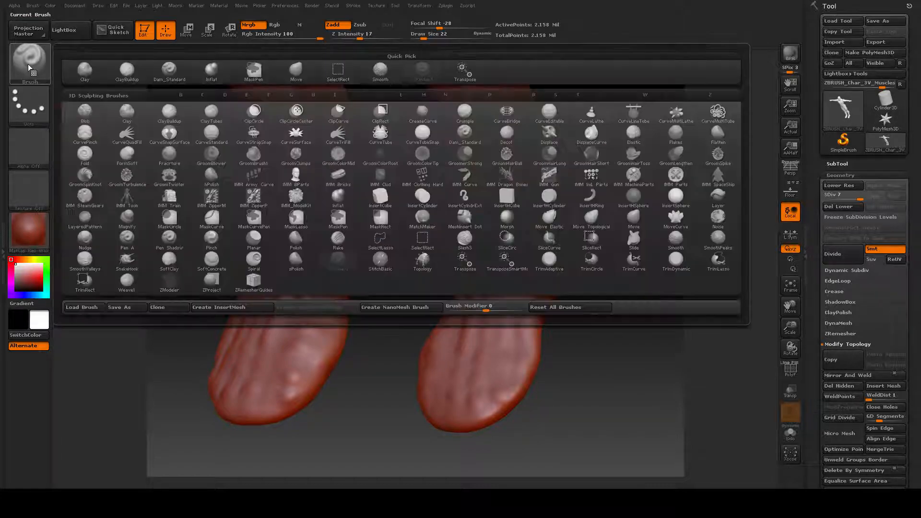
click(296, 70)
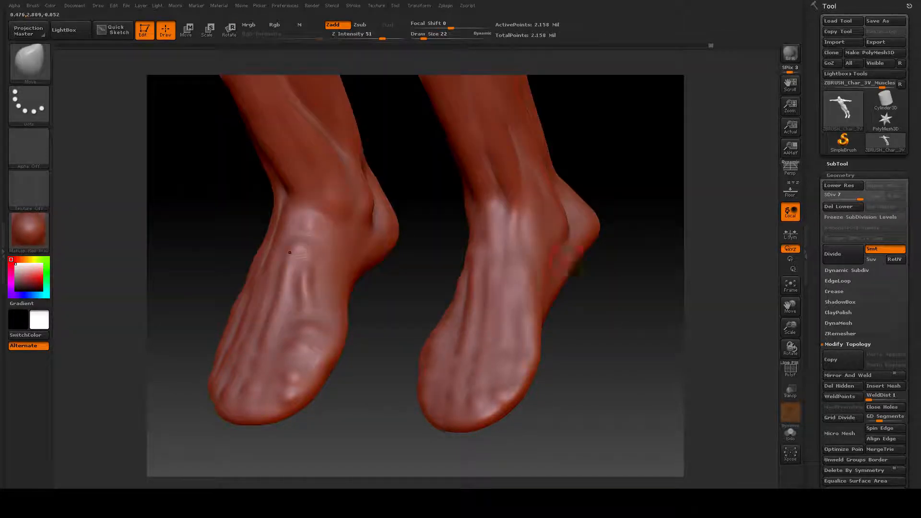
key(space)
drag(553, 256, 560, 256)
drag(556, 328, 577, 304)
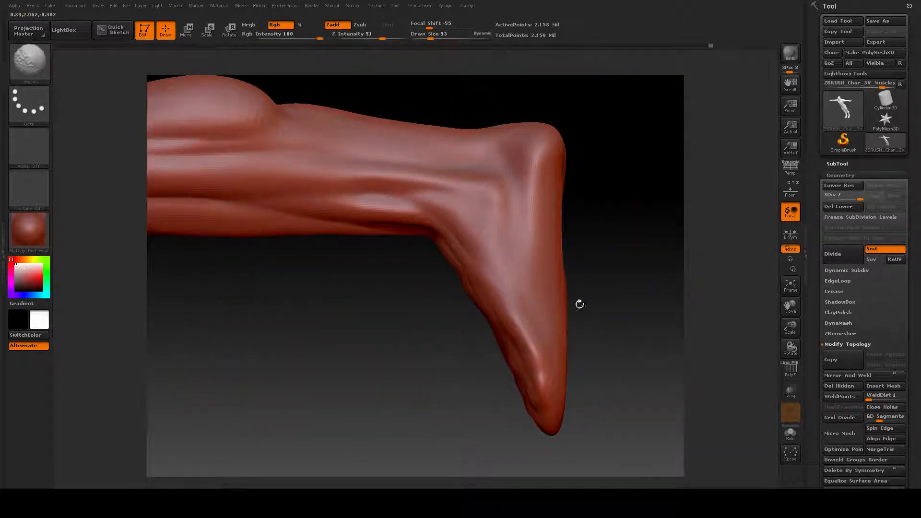
drag(618, 280, 570, 281)
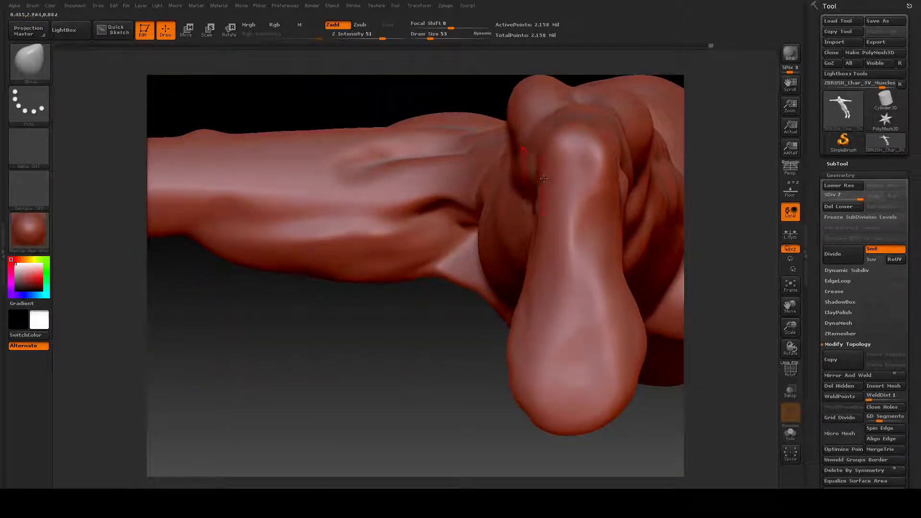
Step: Enlarge the Move brush to draw size 89 and reshape the side contours of the sole and heel
key(space)
drag(541, 180, 545, 180)
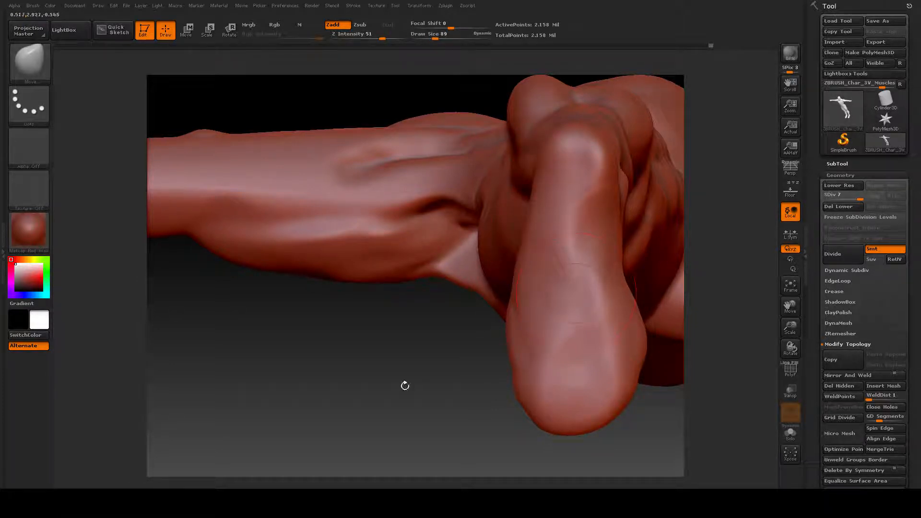
drag(405, 386, 563, 281)
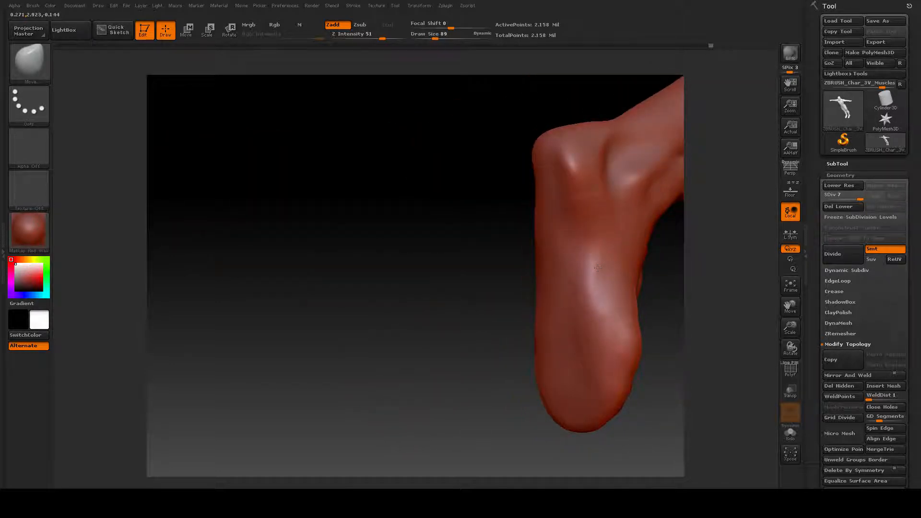
drag(518, 268, 607, 357)
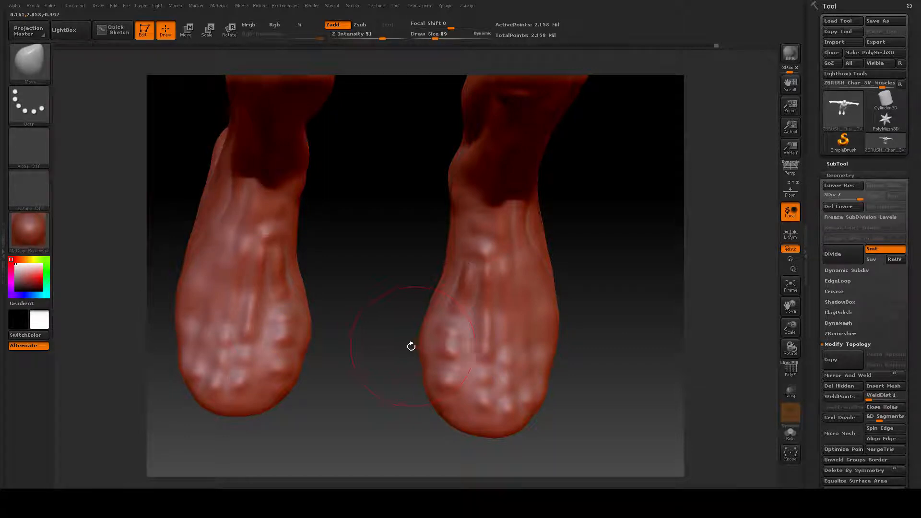
Step: Reduce the Move brush to draw size 53 and refine the outline of the forefoot and toe area
mouse_move(411, 345)
mouse_down()
mouse_move(401, 304)
mouse_move(428, 307)
mouse_move(396, 292)
mouse_move(422, 298)
mouse_up()
key(space)
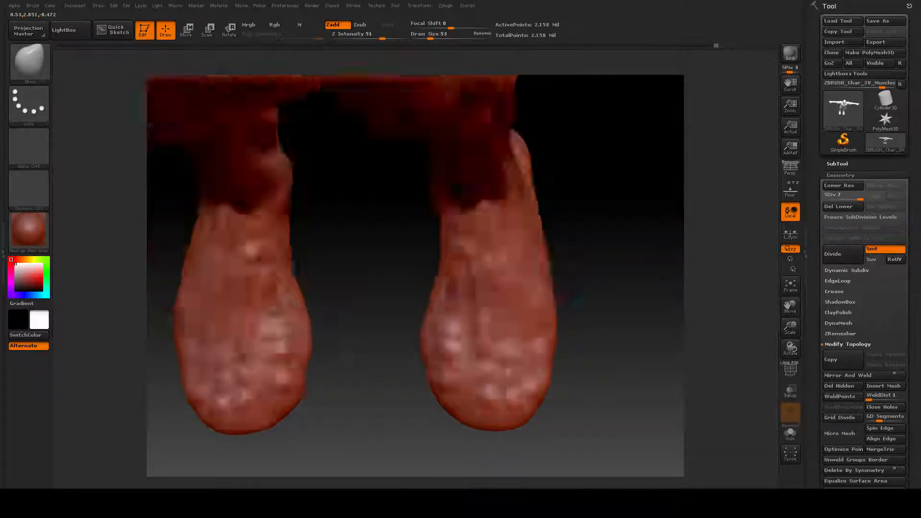
drag(571, 364, 115, 64)
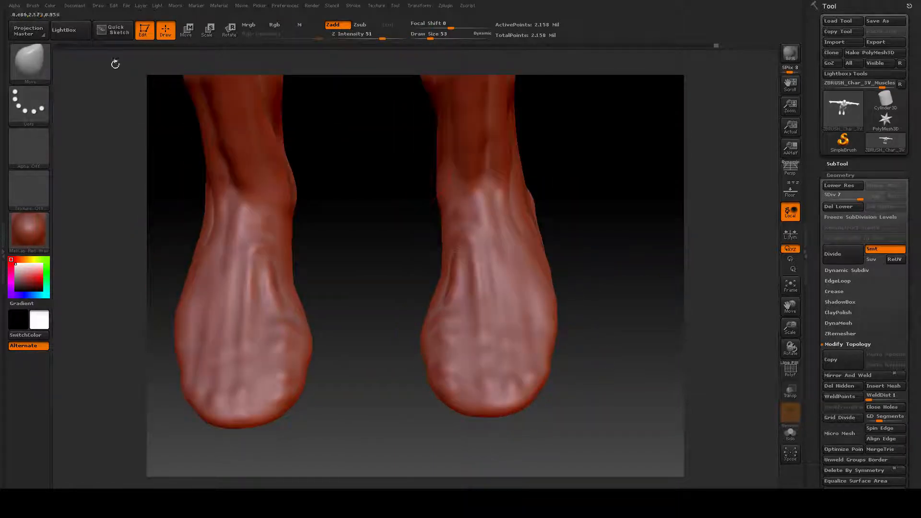
Step: Select the Dam_Standard brush and set its Z Intensity to 27 for carving the toe separations
click(30, 59)
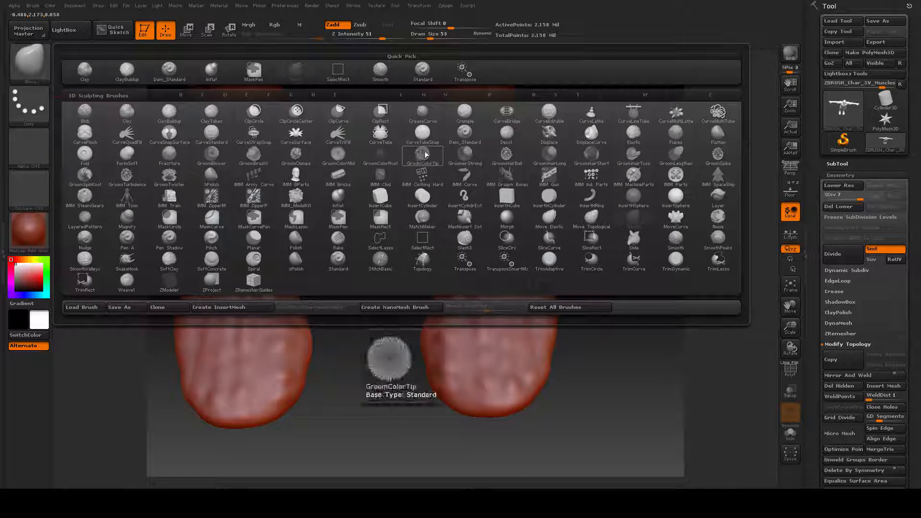
click(465, 132)
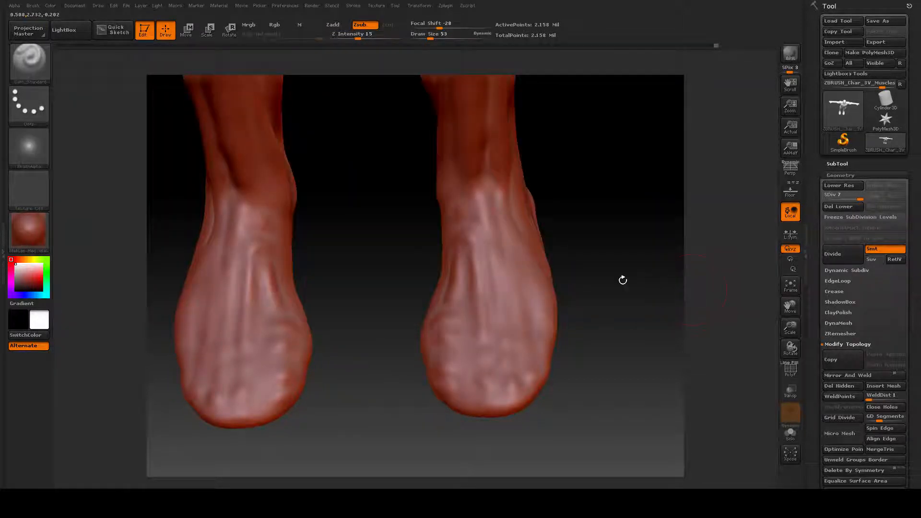
drag(622, 280, 619, 293)
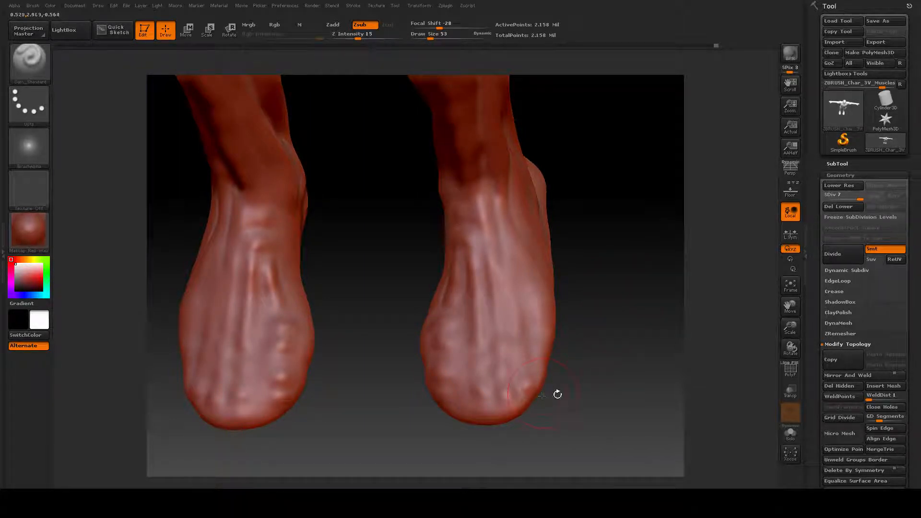
drag(590, 366, 498, 407)
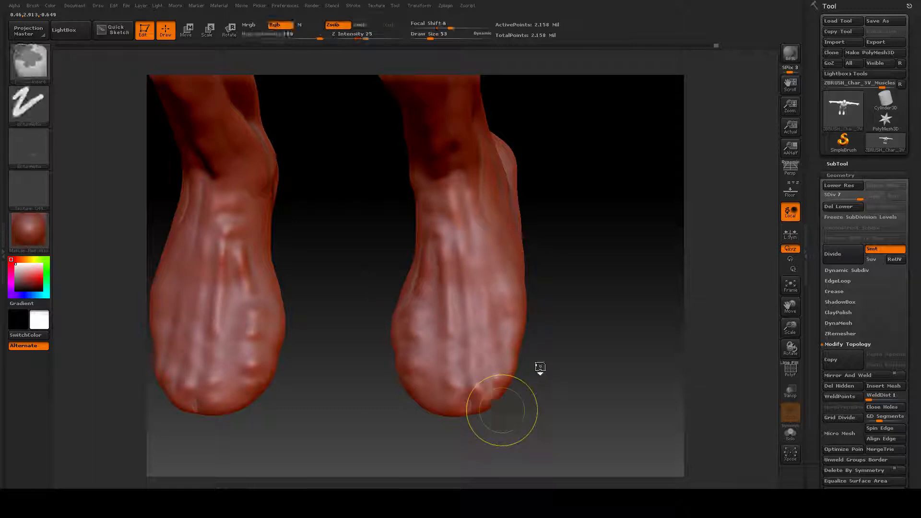
key(space)
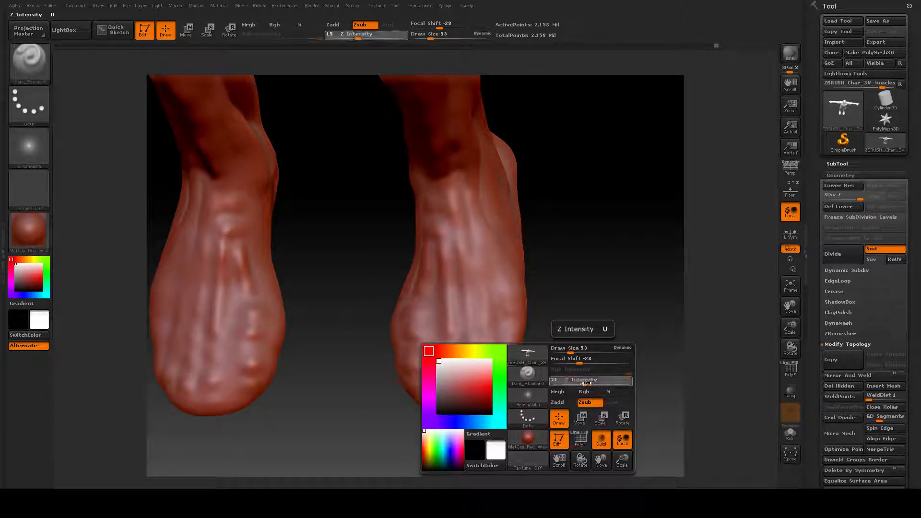
drag(585, 384, 586, 347)
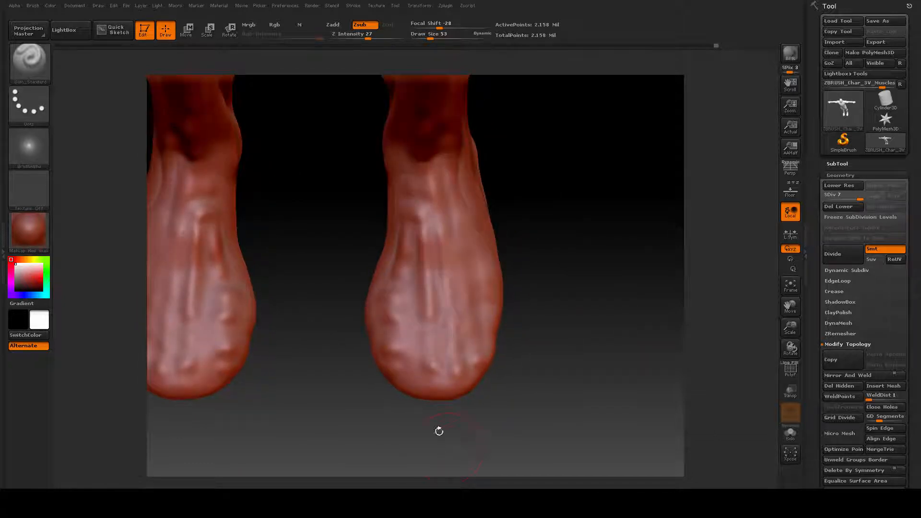
Step: Carve four lengthwise grooves into the front of the foot to separate the big toe, middle toes and little toe
mouse_move(409, 387)
mouse_down()
mouse_move(416, 319)
mouse_move(400, 335)
mouse_up()
drag(449, 413, 437, 371)
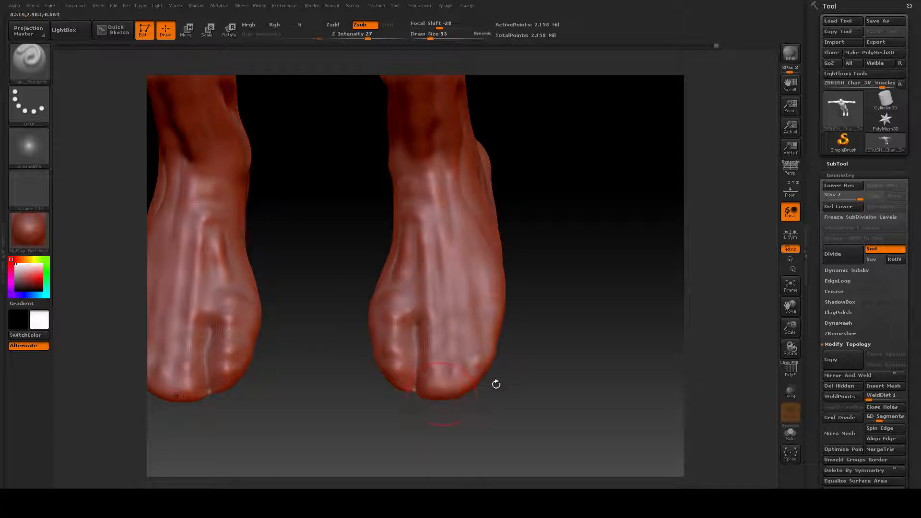
drag(493, 380, 501, 420)
mouse_move(428, 318)
mouse_down()
mouse_move(446, 323)
mouse_move(444, 390)
mouse_up()
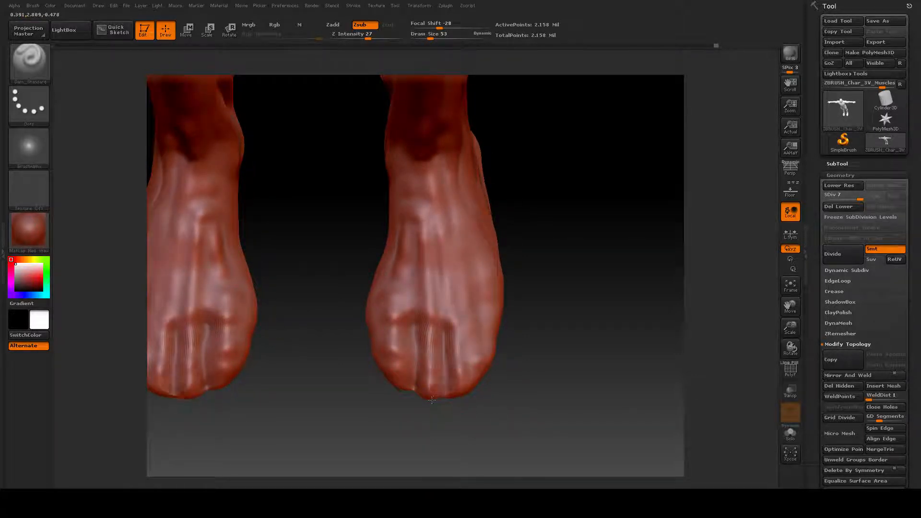
drag(464, 320, 480, 368)
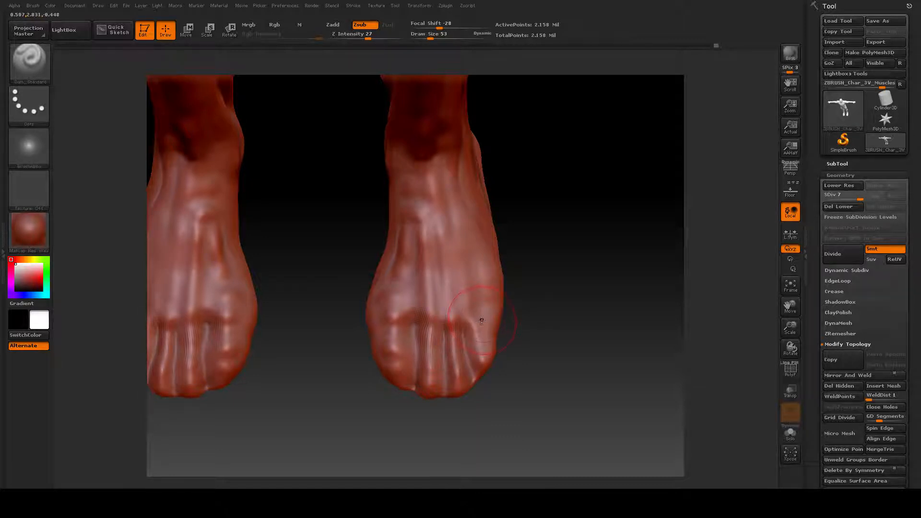
drag(484, 316, 495, 341)
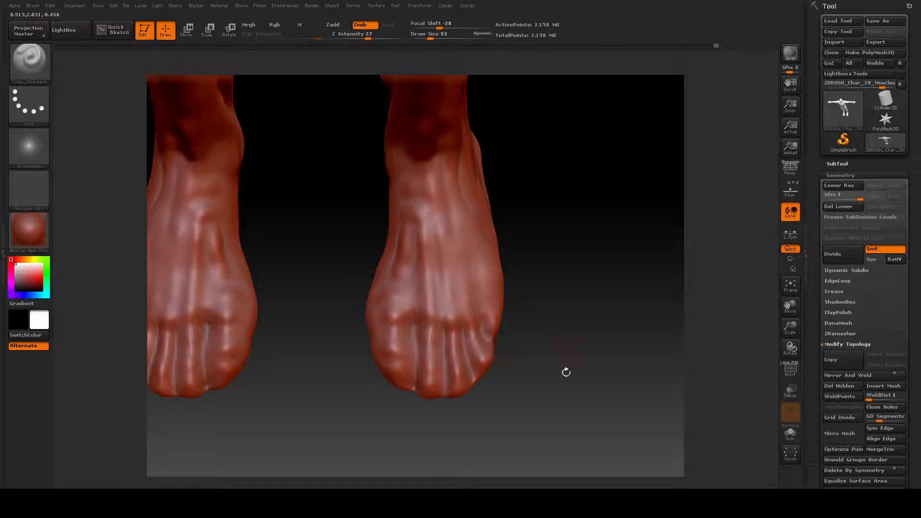
mouse_move(566, 372)
mouse_down()
mouse_move(555, 365)
mouse_move(418, 411)
mouse_move(417, 419)
mouse_up()
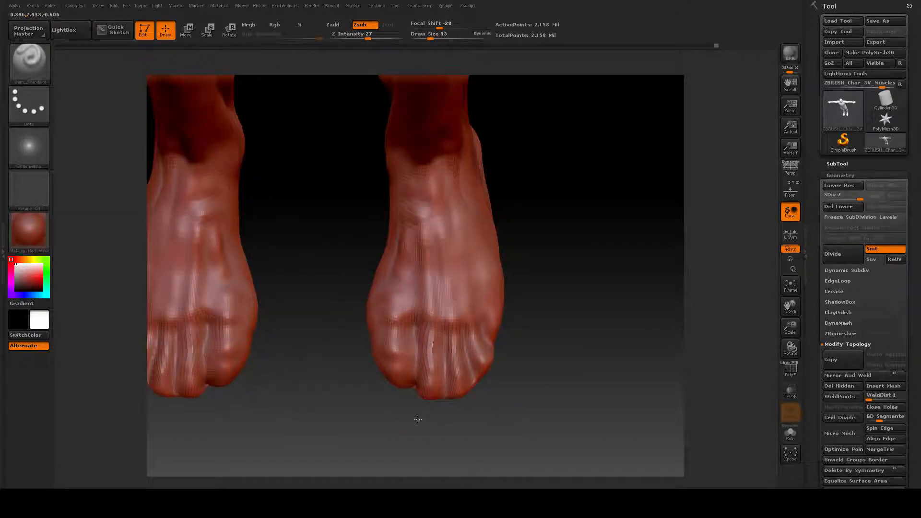
drag(506, 388, 545, 388)
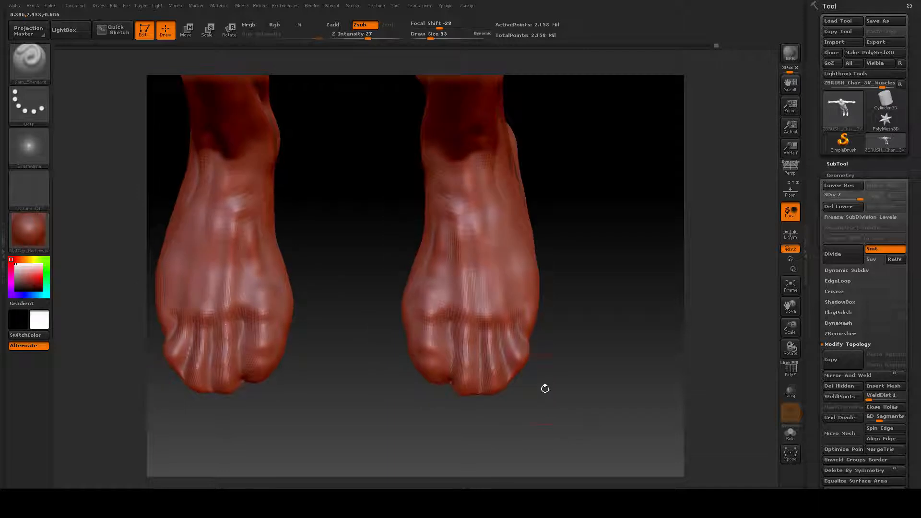
Step: Set the Dam_Standard brush to draw size 22 and Z Intensity 24, carve the big toenail's outline and smooth the nail surface
ctrl+right_drag(544, 388, 561, 389)
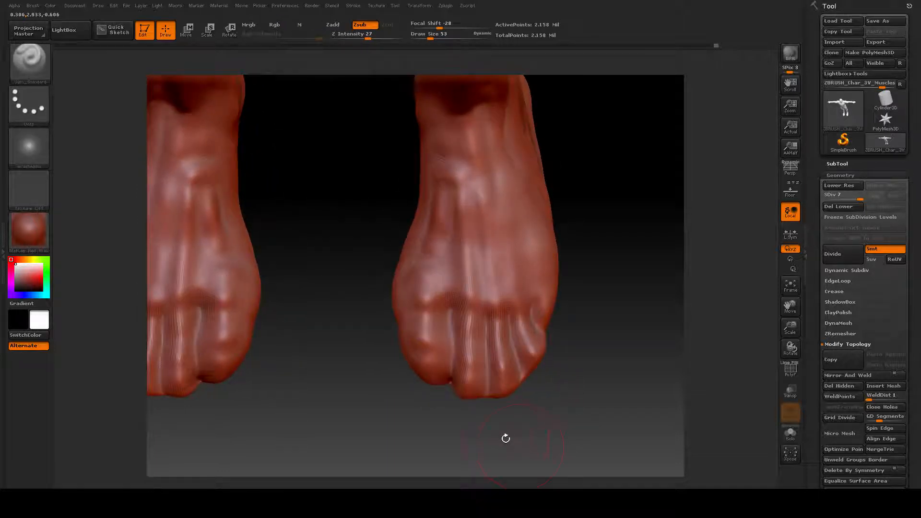
right_click(496, 401)
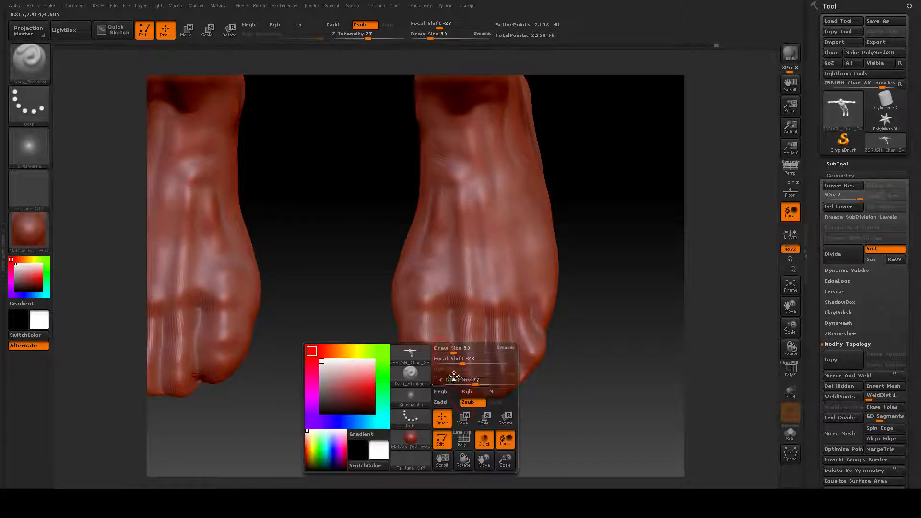
drag(451, 352, 447, 351)
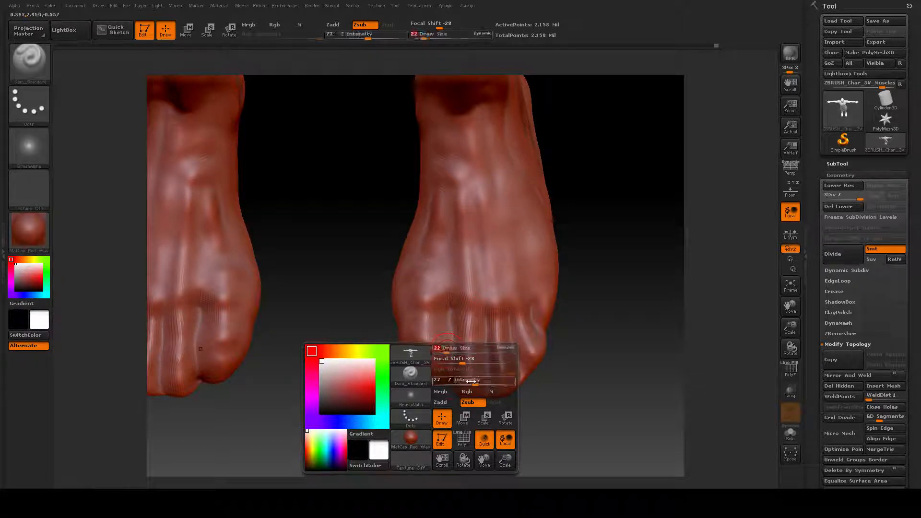
drag(475, 381, 473, 382)
mouse_move(555, 404)
alt+right_down()
mouse_move(559, 379)
mouse_move(556, 422)
alt+right_up()
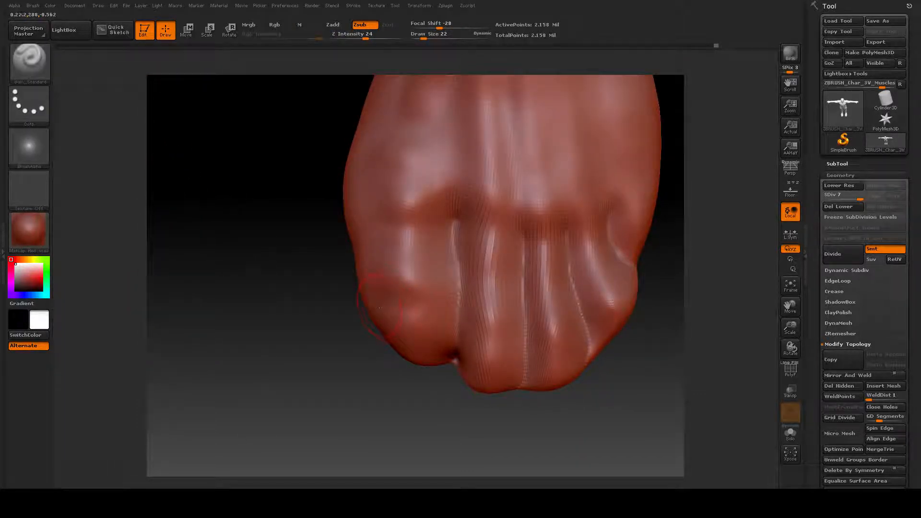
mouse_move(389, 303)
mouse_down()
mouse_move(443, 293)
mouse_move(443, 336)
mouse_move(406, 343)
mouse_up()
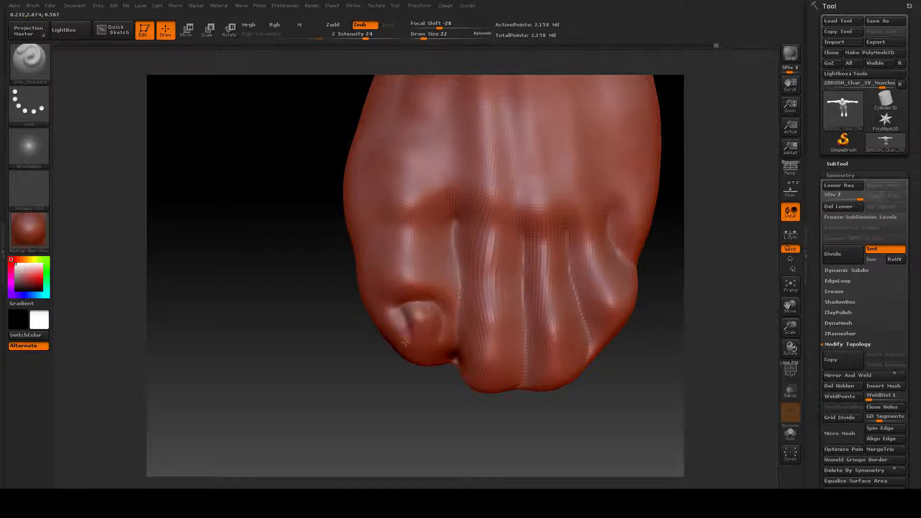
key(ctrl+z)
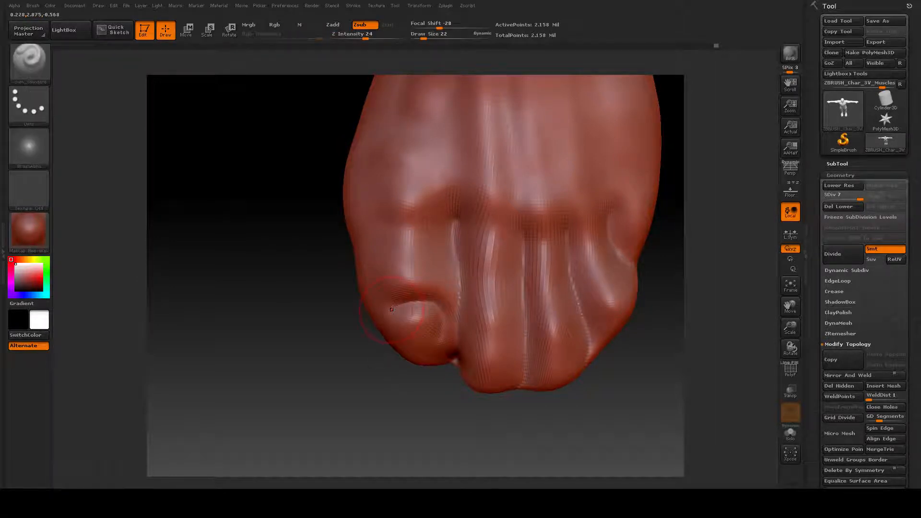
mouse_move(395, 309)
mouse_down()
mouse_move(398, 338)
mouse_move(416, 354)
mouse_up()
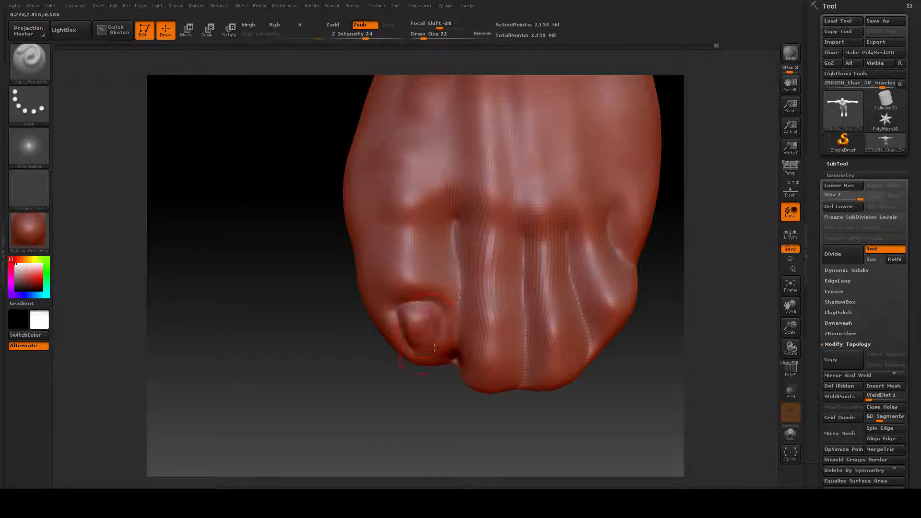
key(shift)
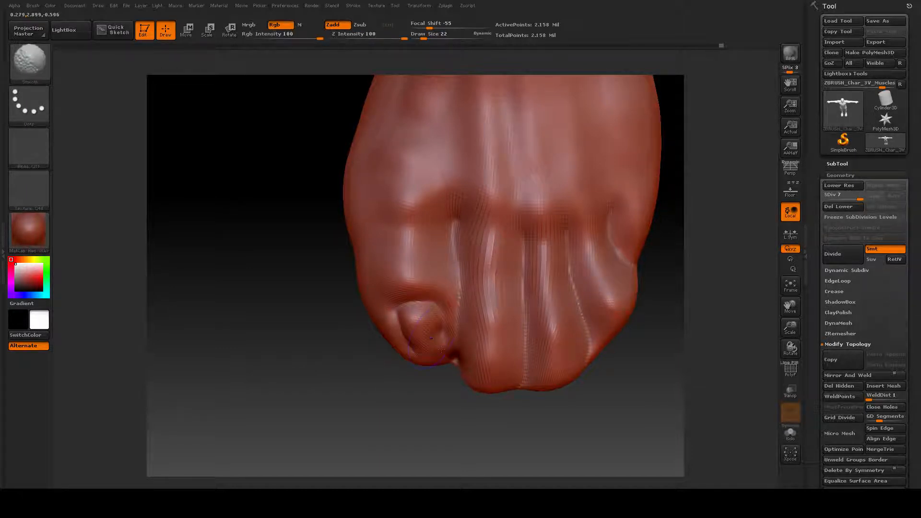
shift+drag(439, 346, 426, 329)
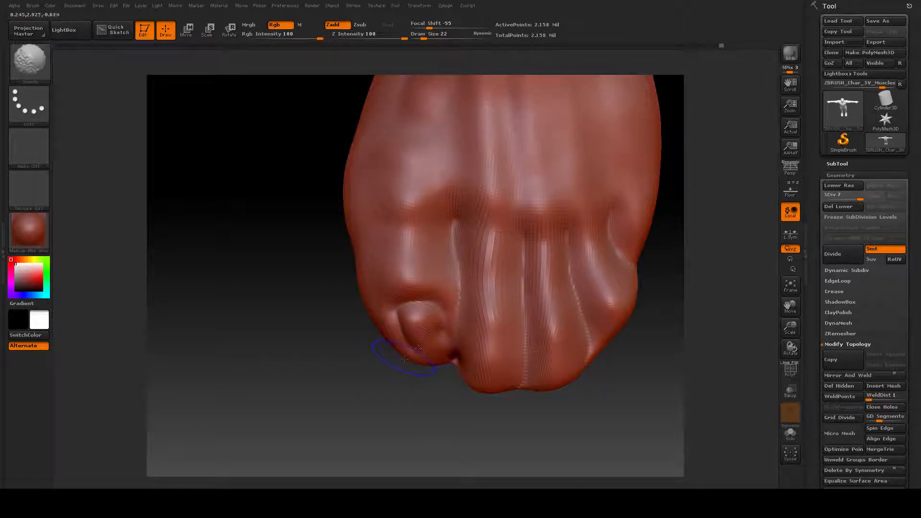
Step: Refine the edges of the big toenail and smooth the groove between the big toe and second toe
alt+drag(277, 315, 279, 385)
drag(238, 315, 229, 310)
drag(257, 360, 360, 396)
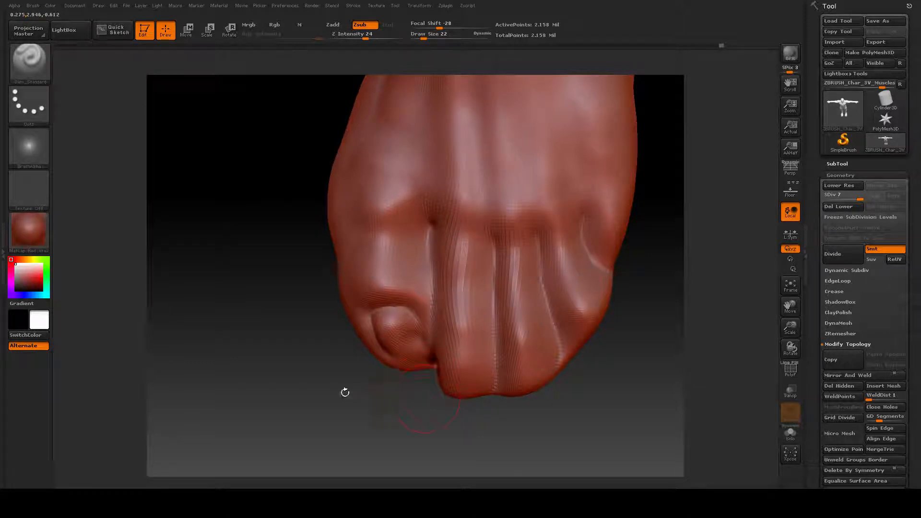
drag(331, 377, 384, 385)
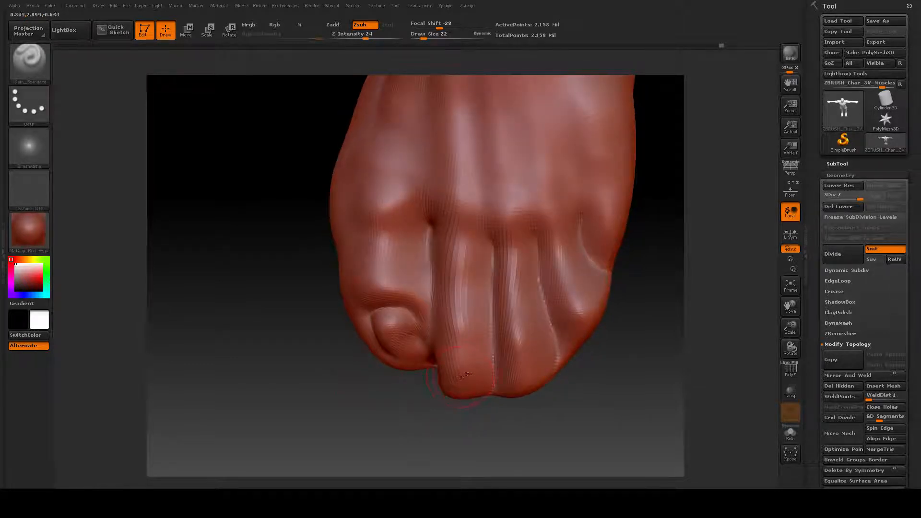
key(shift)
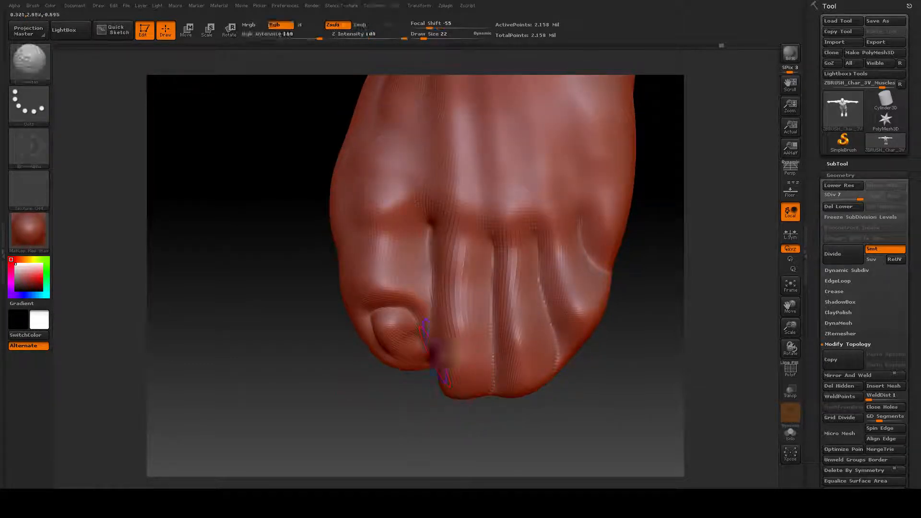
mouse_move(386, 402)
mouse_down()
mouse_move(392, 379)
mouse_move(384, 383)
mouse_up()
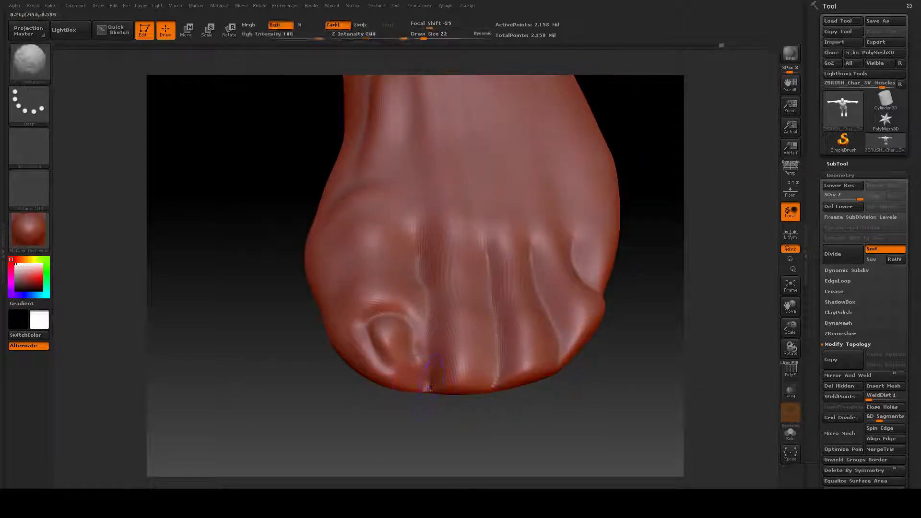
shift+drag(431, 343, 429, 381)
mouse_move(359, 396)
mouse_down()
mouse_move(372, 381)
mouse_move(349, 417)
mouse_move(331, 393)
mouse_move(316, 398)
mouse_up()
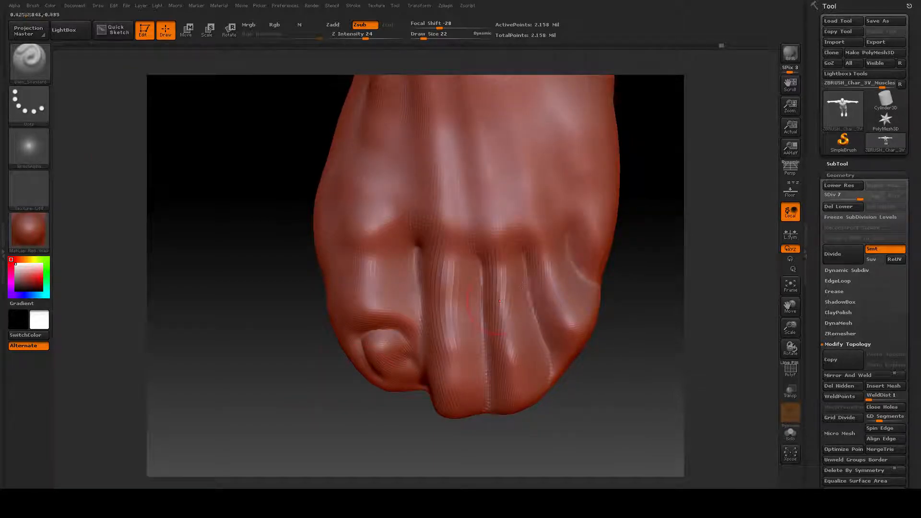
Step: Select the Standard brush at draw size 14 and build up knuckle bumps along the middle toes
click(27, 64)
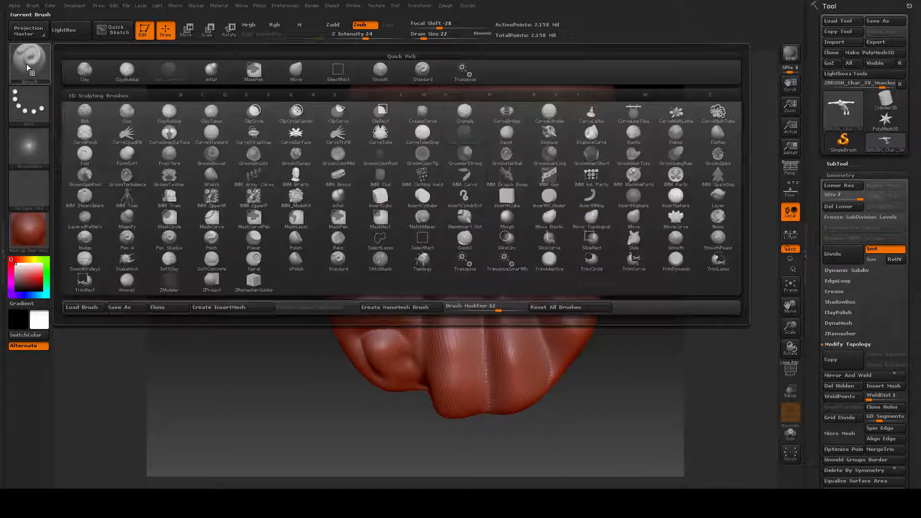
click(423, 71)
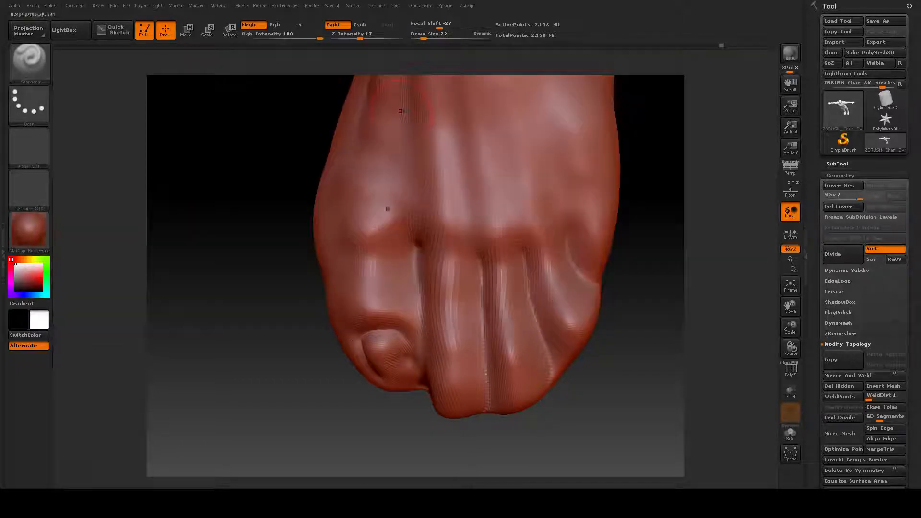
key(space)
drag(370, 238, 368, 239)
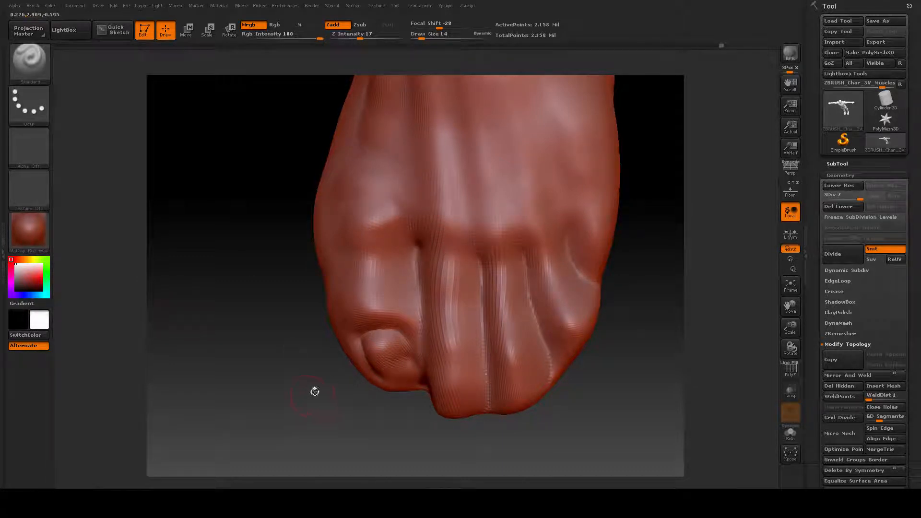
drag(293, 386, 296, 384)
drag(331, 379, 300, 383)
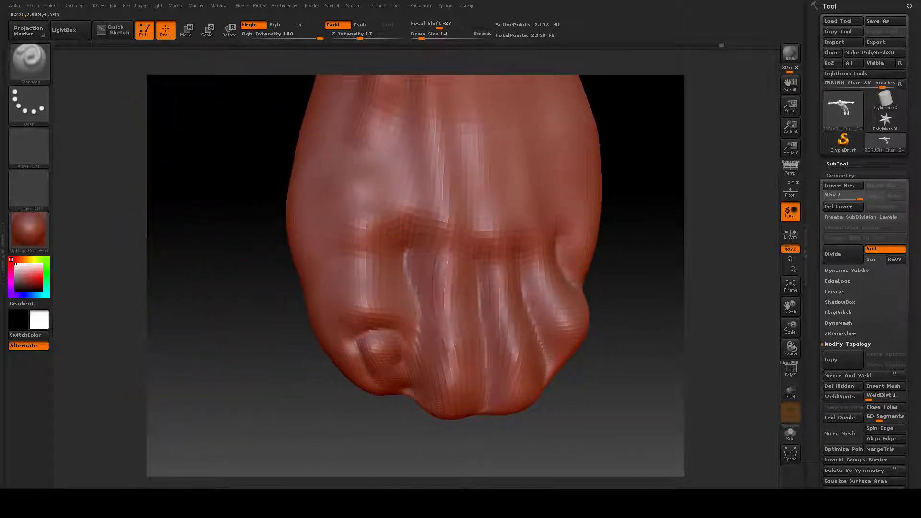
drag(451, 299, 447, 294)
drag(452, 334, 461, 337)
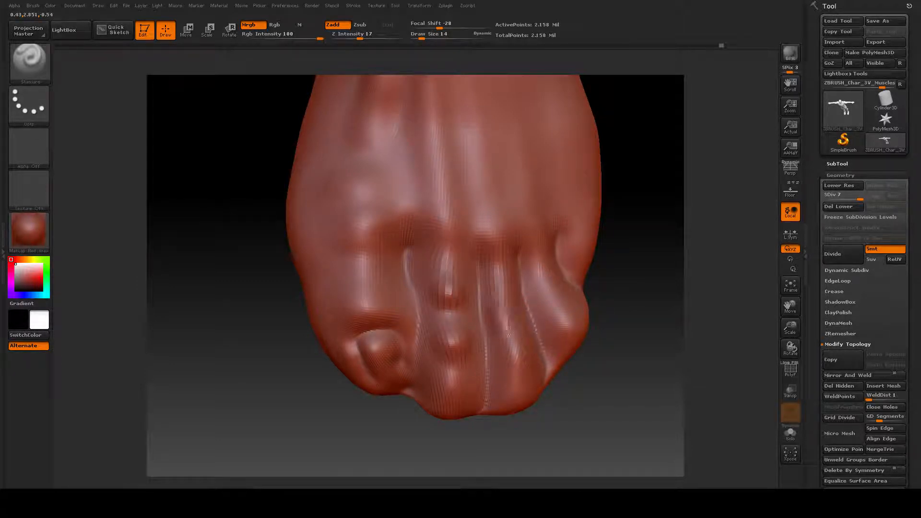
drag(509, 331, 502, 285)
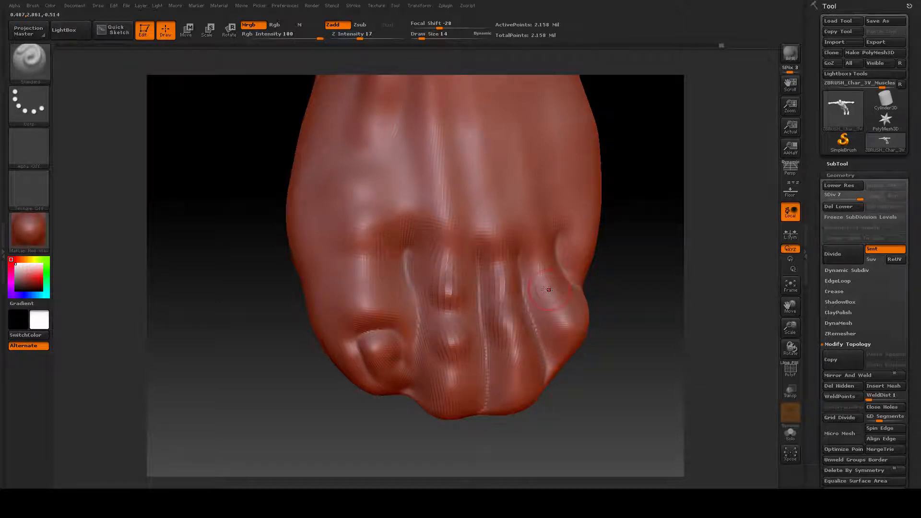
mouse_move(548, 289)
mouse_down()
mouse_move(547, 273)
mouse_move(539, 287)
mouse_move(554, 299)
mouse_up()
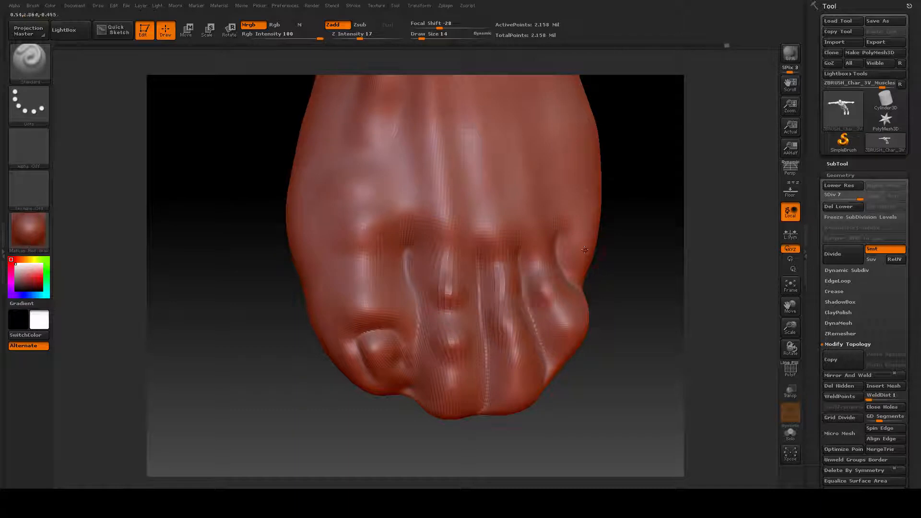
Step: Build up the tendon ridge leading to the big toe on top of the foot and smooth it
mouse_move(618, 342)
mouse_down()
mouse_move(604, 361)
mouse_move(612, 369)
mouse_up()
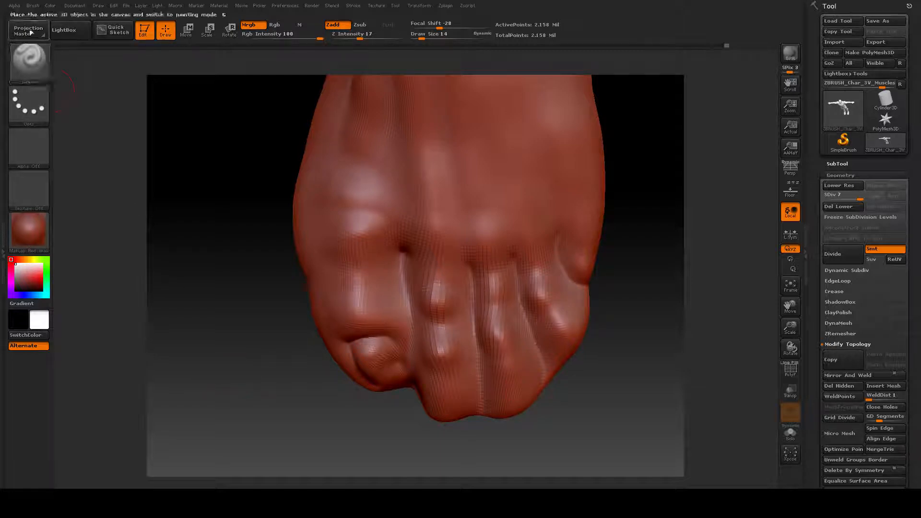
click(30, 61)
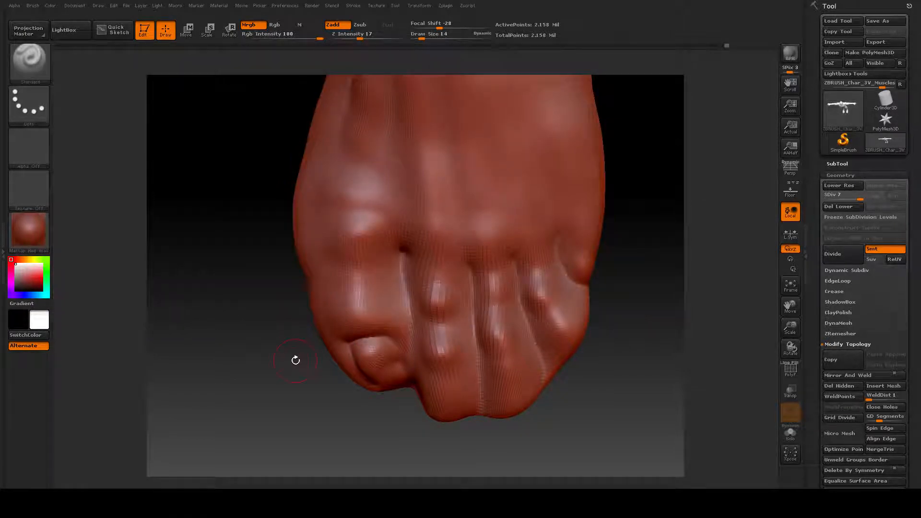
mouse_move(296, 360)
mouse_down()
mouse_move(243, 271)
mouse_move(241, 310)
mouse_up()
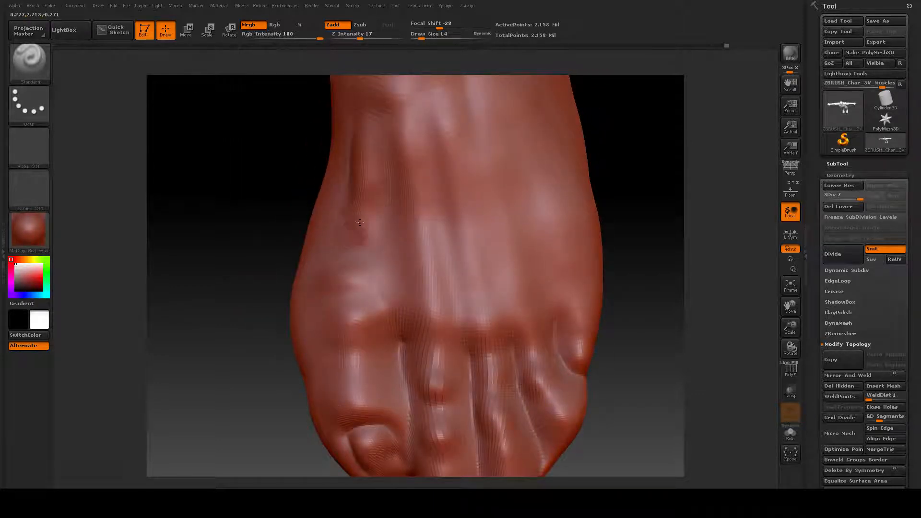
drag(236, 268, 520, 379)
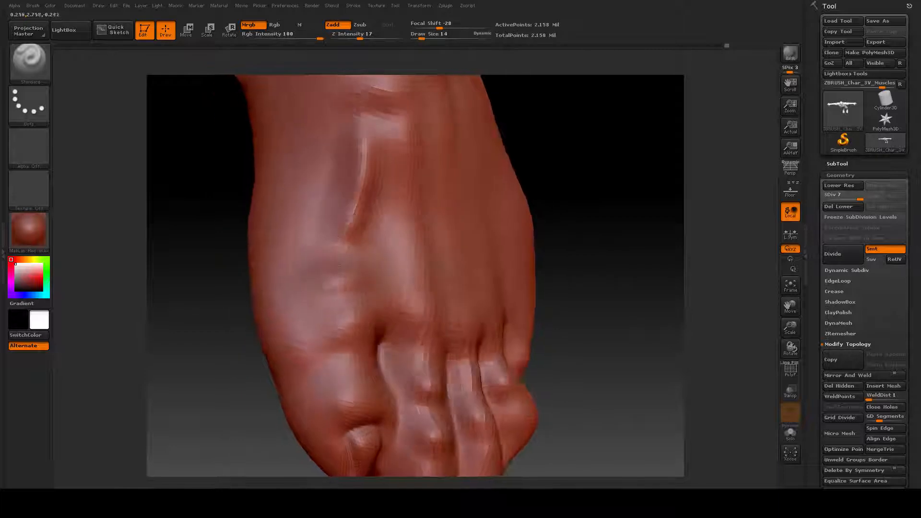
shift+drag(365, 145, 354, 219)
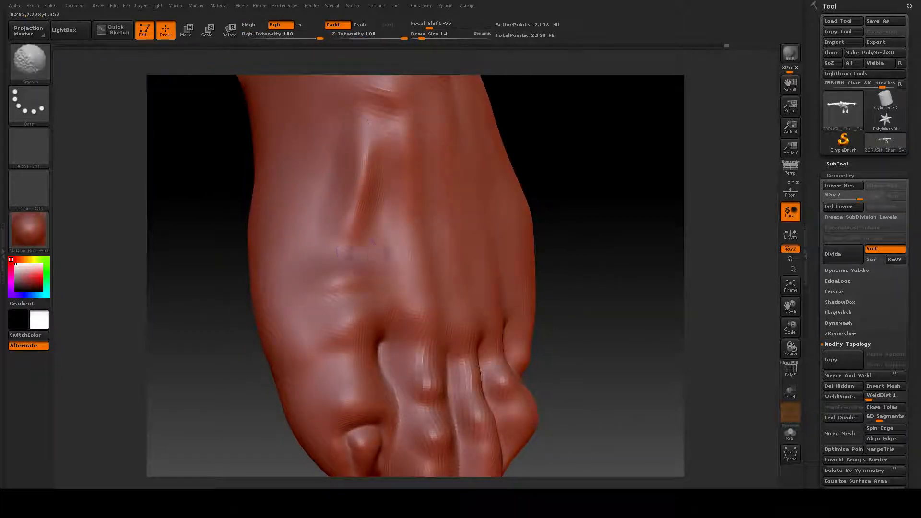
Step: Frame the whole figure and examine the lower legs and heels from behind
mouse_move(595, 307)
mouse_down()
mouse_move(499, 268)
mouse_move(287, 288)
mouse_move(254, 307)
mouse_move(599, 381)
mouse_move(624, 369)
mouse_move(594, 383)
mouse_move(484, 386)
mouse_move(527, 436)
mouse_move(617, 379)
mouse_move(746, 319)
mouse_up()
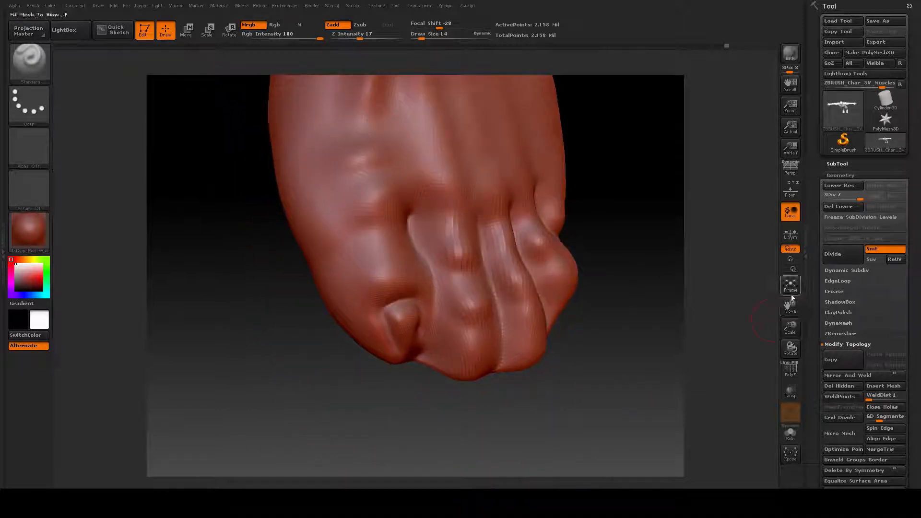
click(790, 286)
drag(544, 373, 525, 361)
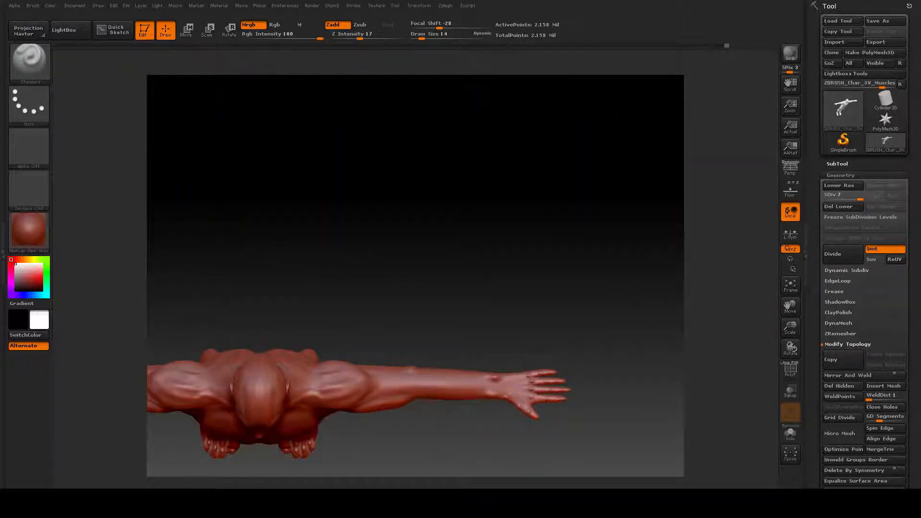
mouse_move(496, 292)
mouse_down()
mouse_move(494, 272)
mouse_move(452, 389)
mouse_move(449, 432)
mouse_move(456, 325)
mouse_move(460, 364)
mouse_move(449, 349)
mouse_move(585, 386)
mouse_move(465, 428)
mouse_move(556, 465)
mouse_up()
mouse_move(530, 420)
mouse_down()
mouse_move(525, 335)
mouse_move(486, 383)
mouse_move(480, 443)
mouse_move(484, 408)
mouse_move(472, 379)
mouse_up()
mouse_move(413, 382)
mouse_down()
mouse_move(427, 436)
mouse_move(479, 392)
mouse_move(540, 263)
mouse_move(562, 318)
mouse_up()
mouse_move(558, 316)
alt+right_down()
mouse_move(556, 295)
mouse_move(637, 381)
alt+right_up()
ctrl+right_drag(233, 304, 268, 352)
Step: Select the Move brush at draw size 78 and reshape the heel and outer contour of the foot
click(40, 63)
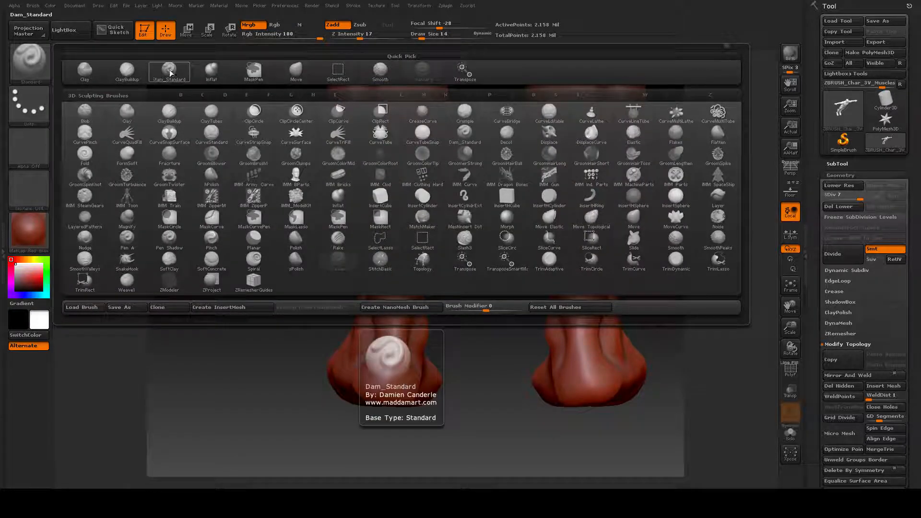
click(296, 71)
key(space)
drag(273, 288, 307, 289)
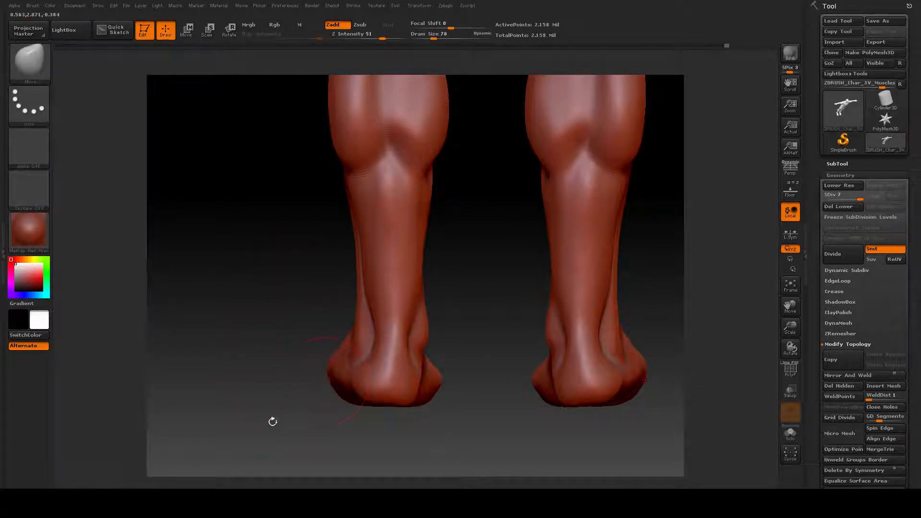
mouse_move(333, 377)
mouse_down()
mouse_move(331, 393)
mouse_move(343, 397)
mouse_up()
drag(287, 421, 343, 425)
mouse_move(399, 387)
mouse_down()
mouse_move(401, 400)
mouse_move(385, 399)
mouse_move(407, 414)
mouse_up()
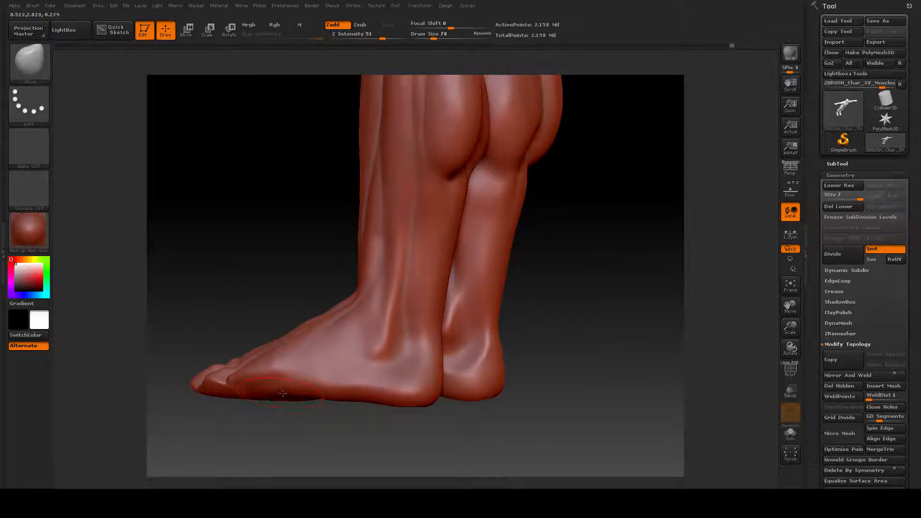
Step: Reshape the sole's outer edge and the underside of the forefoot near the big toe with the Move brush
mouse_move(282, 394)
mouse_down()
mouse_move(307, 398)
mouse_move(277, 409)
mouse_move(274, 367)
mouse_move(218, 384)
mouse_up()
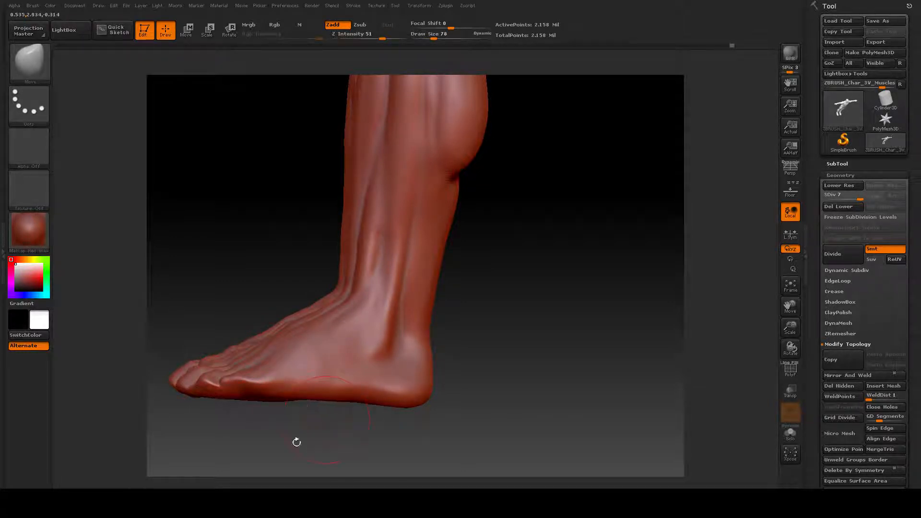
mouse_move(296, 439)
mouse_down()
mouse_move(291, 380)
mouse_move(471, 435)
mouse_move(357, 416)
mouse_up()
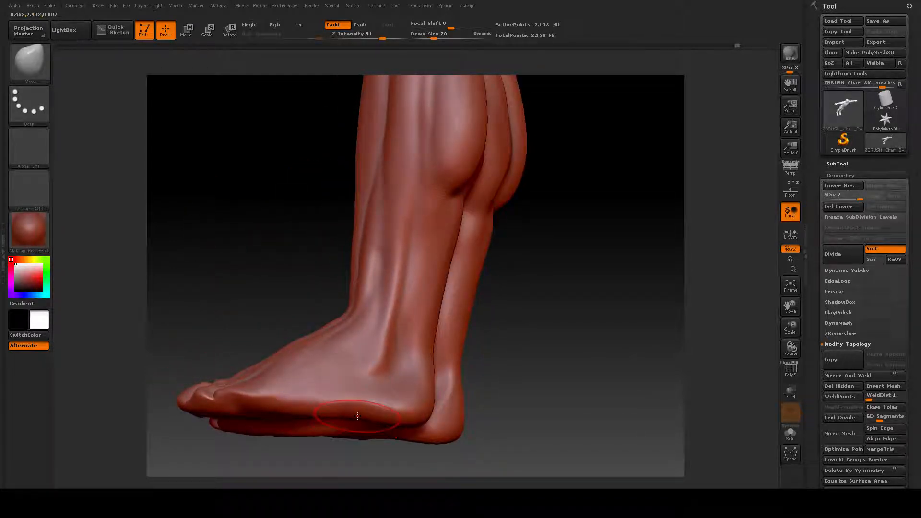
mouse_move(516, 410)
mouse_down()
mouse_move(532, 411)
mouse_move(506, 422)
mouse_move(504, 414)
mouse_up()
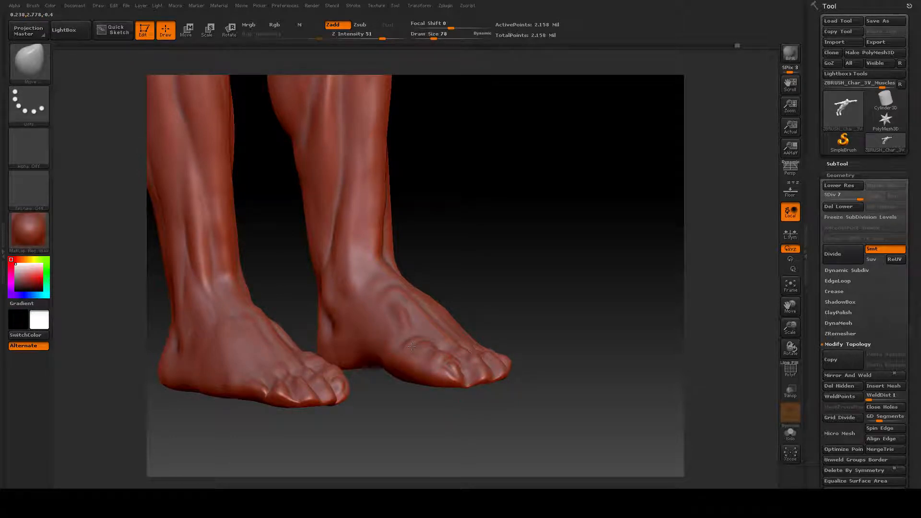
mouse_move(400, 384)
mouse_down()
mouse_move(474, 396)
mouse_move(411, 403)
mouse_move(476, 403)
mouse_up()
drag(548, 391, 432, 381)
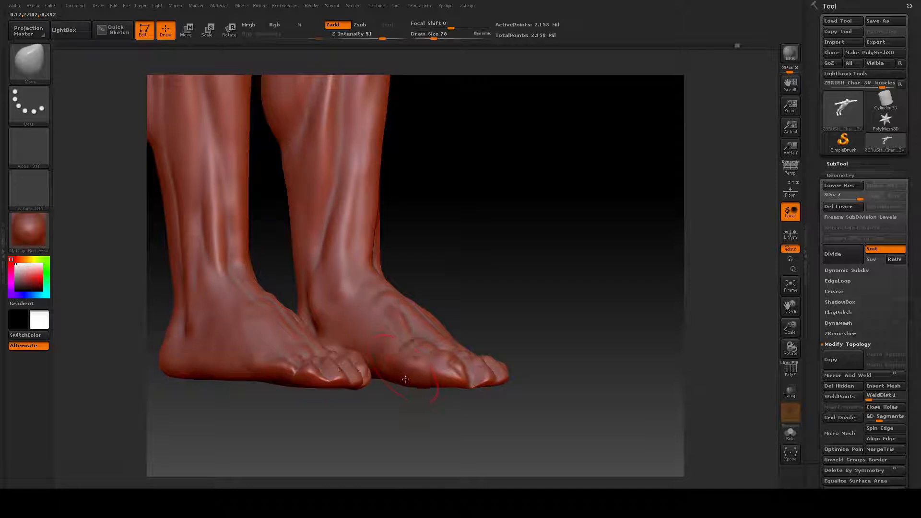
drag(500, 386, 476, 416)
drag(596, 288, 612, 350)
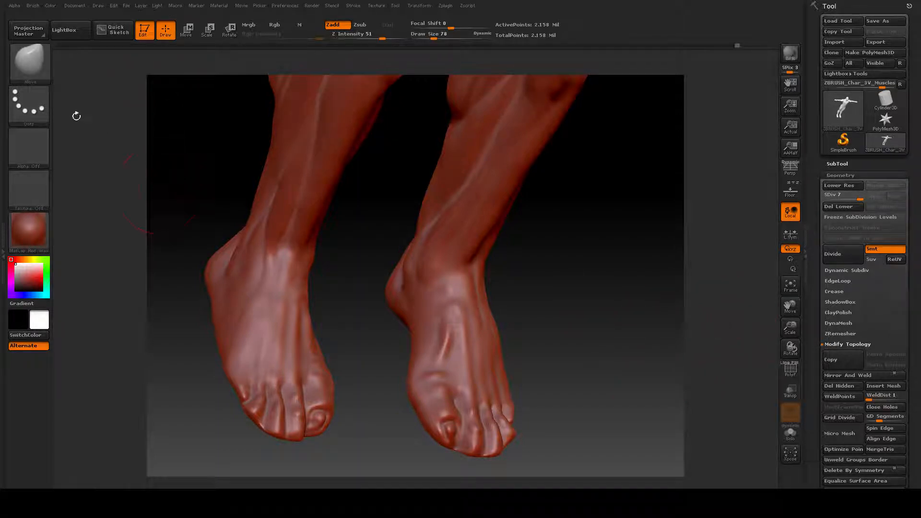
Step: Try to carve a hollow at the outer ankle with the Dam_Standard brush at draw size 42
click(31, 59)
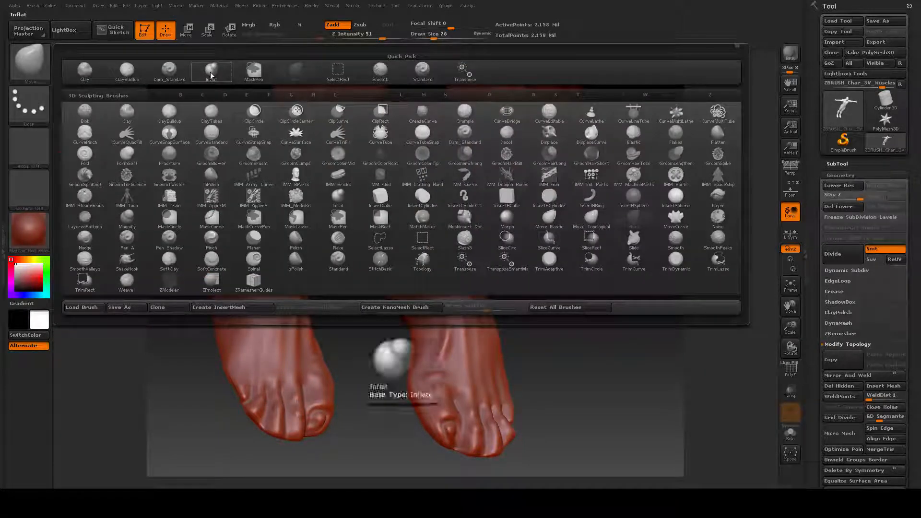
click(169, 70)
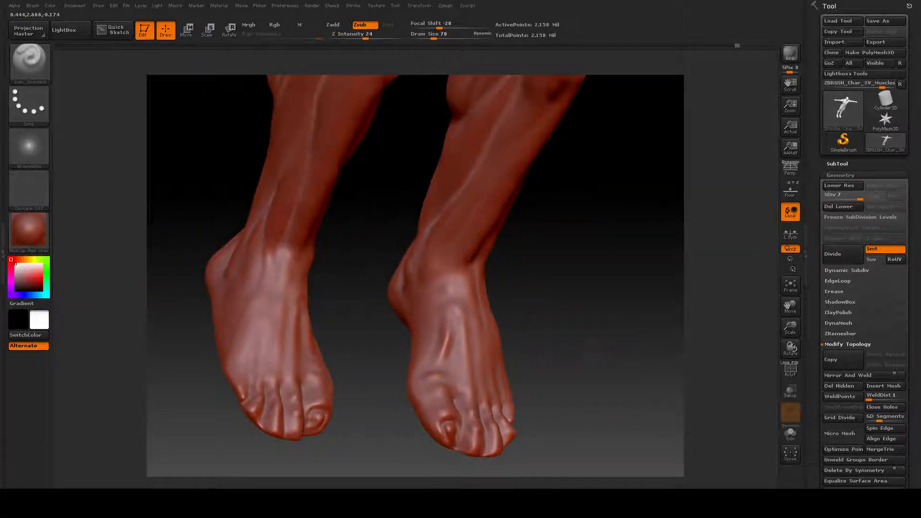
drag(580, 341, 394, 389)
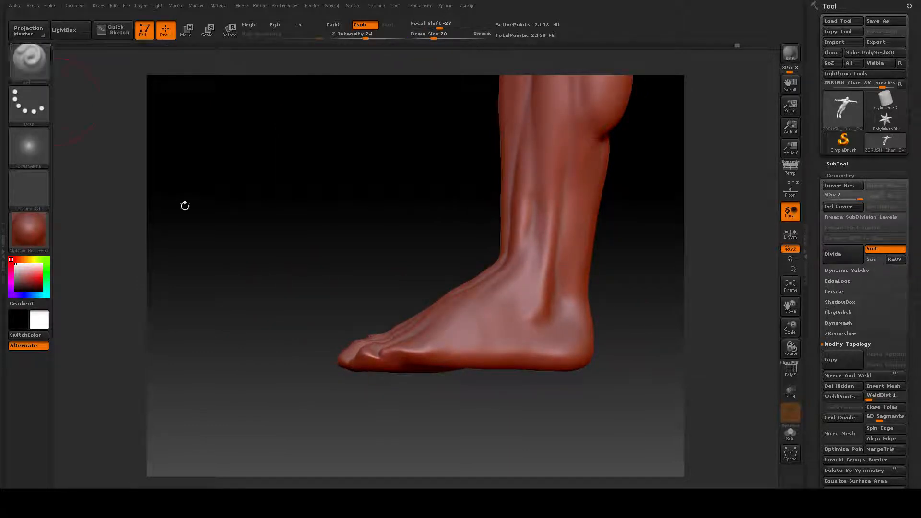
mouse_move(185, 206)
mouse_down()
mouse_move(230, 221)
mouse_move(185, 210)
mouse_up()
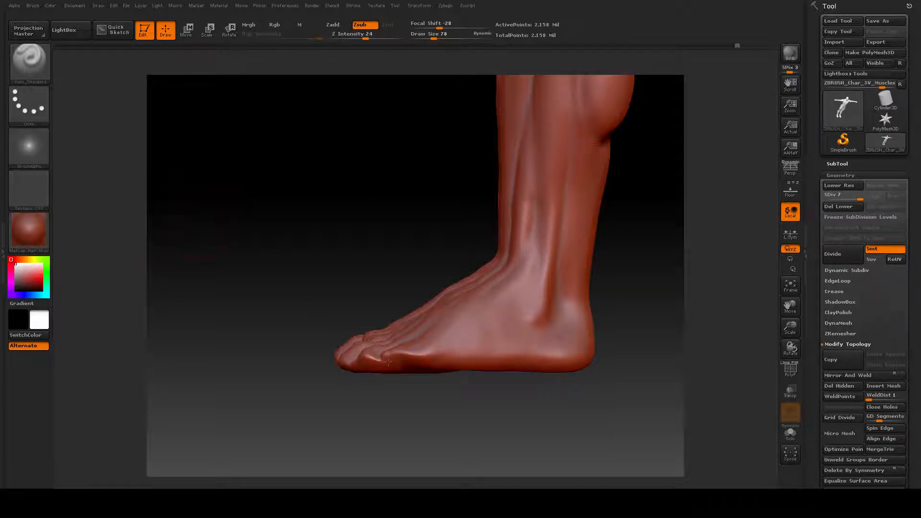
drag(566, 417, 489, 407)
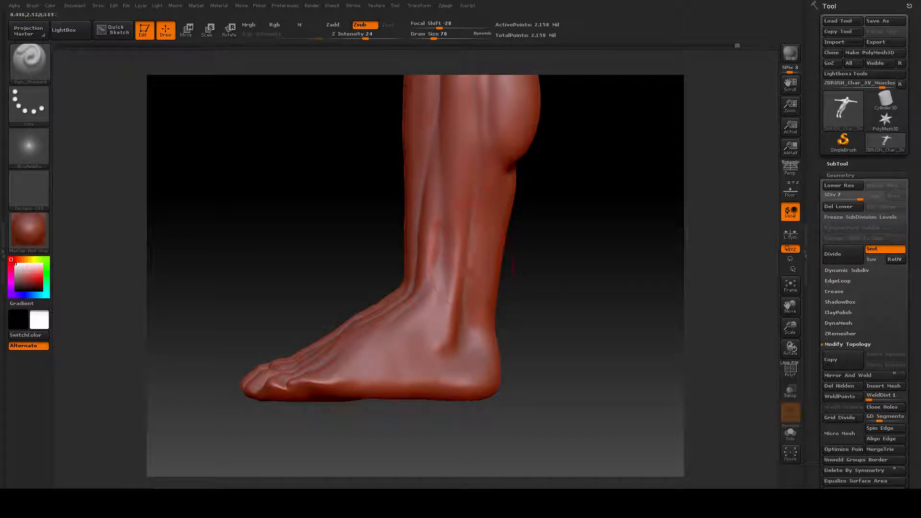
mouse_move(524, 305)
mouse_down()
mouse_move(580, 307)
mouse_move(524, 321)
mouse_up()
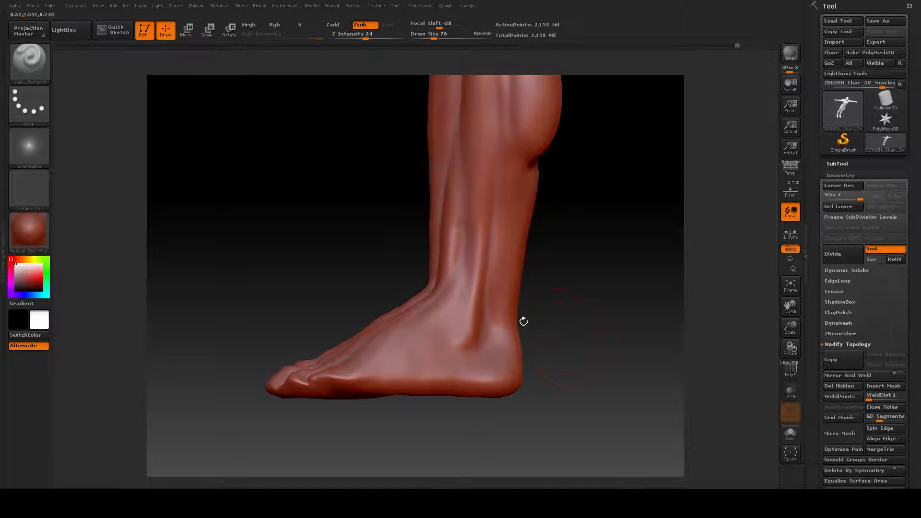
key(space)
mouse_move(462, 315)
mouse_down()
mouse_move(456, 307)
mouse_move(460, 327)
mouse_up()
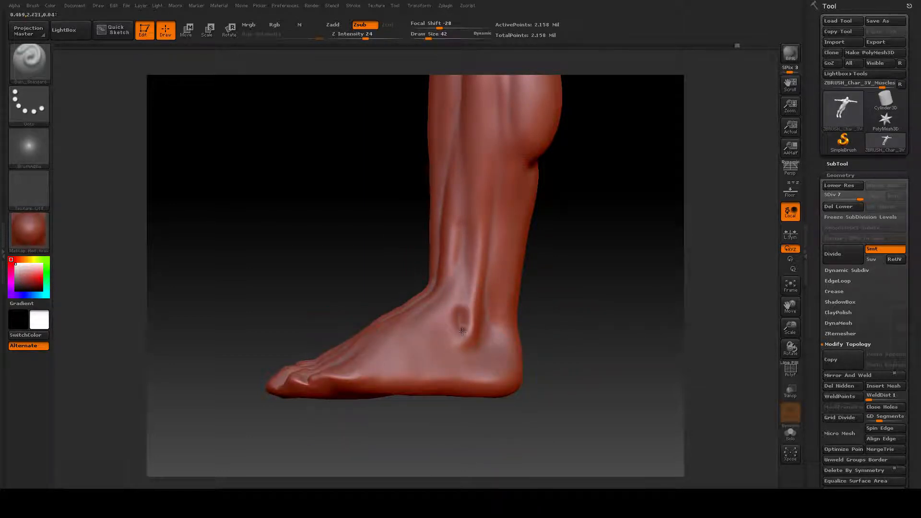
Step: Select the Standard brush at draw size 30, build up the outer ankle bone and smooth its surroundings
key(b)
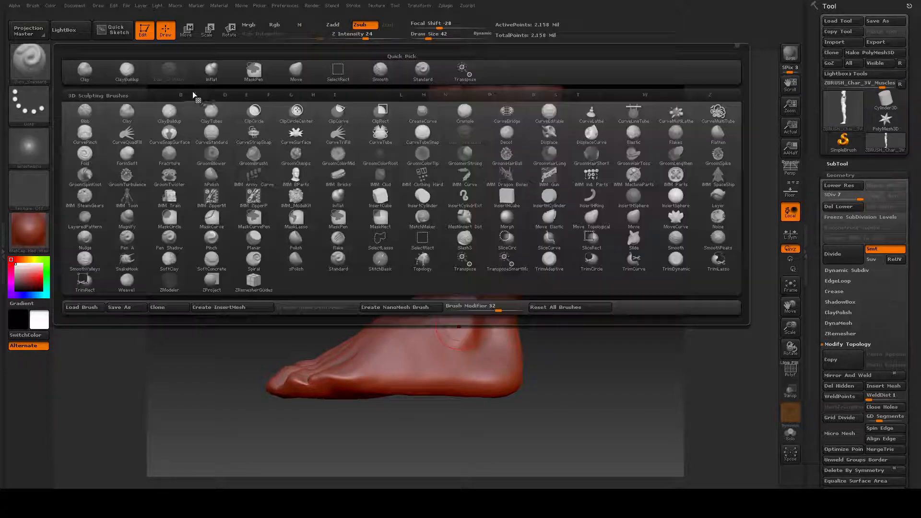
click(422, 70)
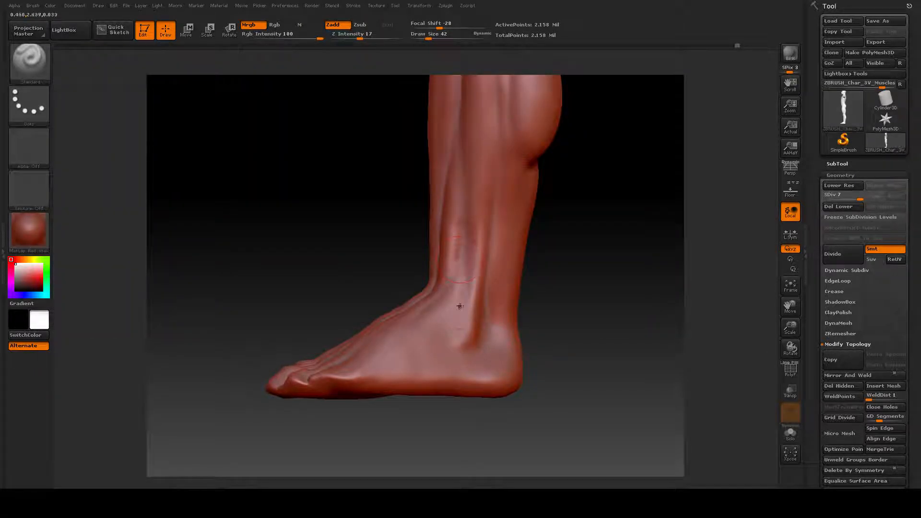
key(space)
drag(467, 314, 462, 314)
drag(459, 336, 469, 314)
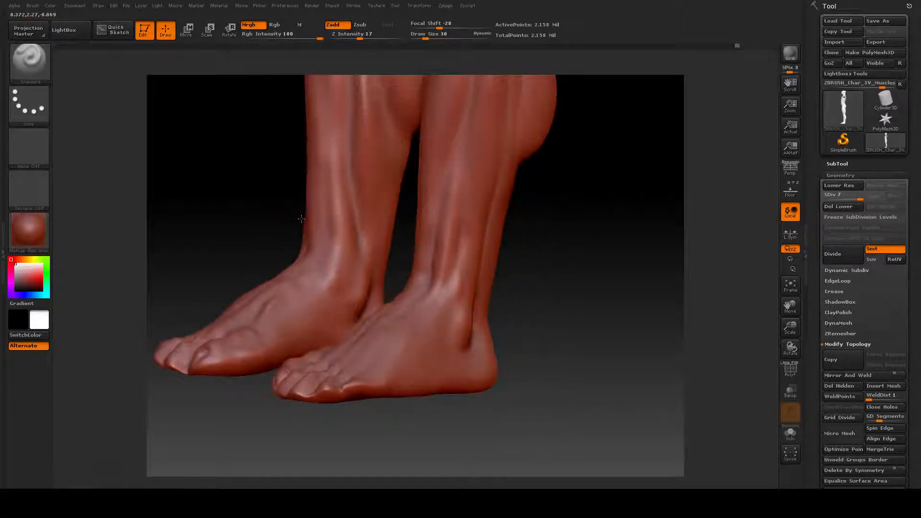
key(shift)
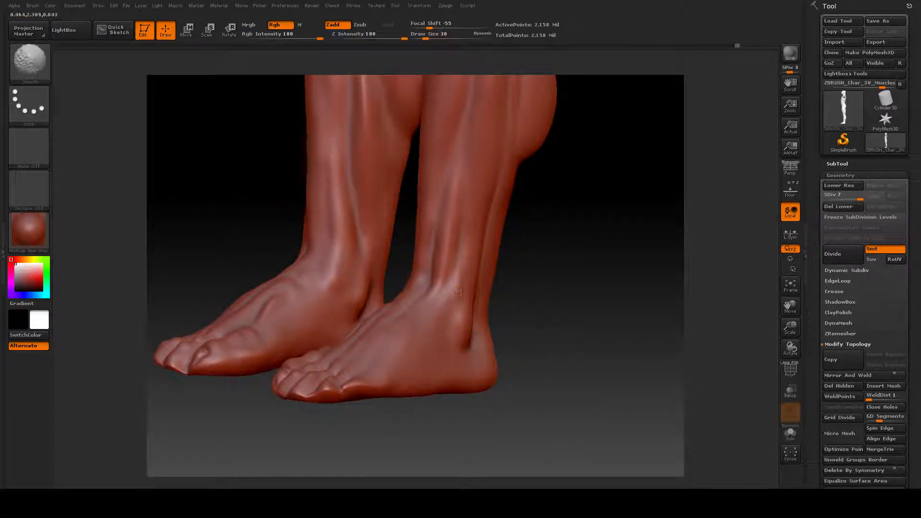
mouse_move(573, 347)
mouse_down()
mouse_move(509, 331)
mouse_move(478, 312)
mouse_up()
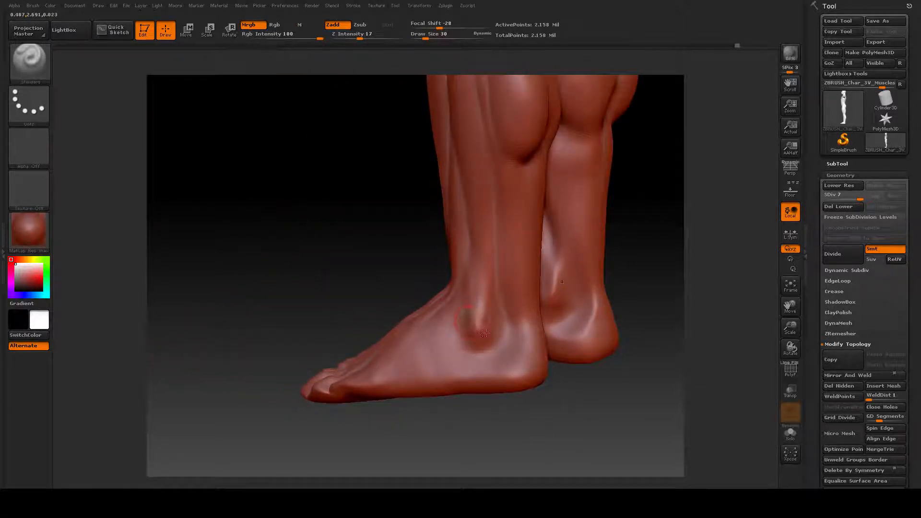
drag(530, 396, 268, 209)
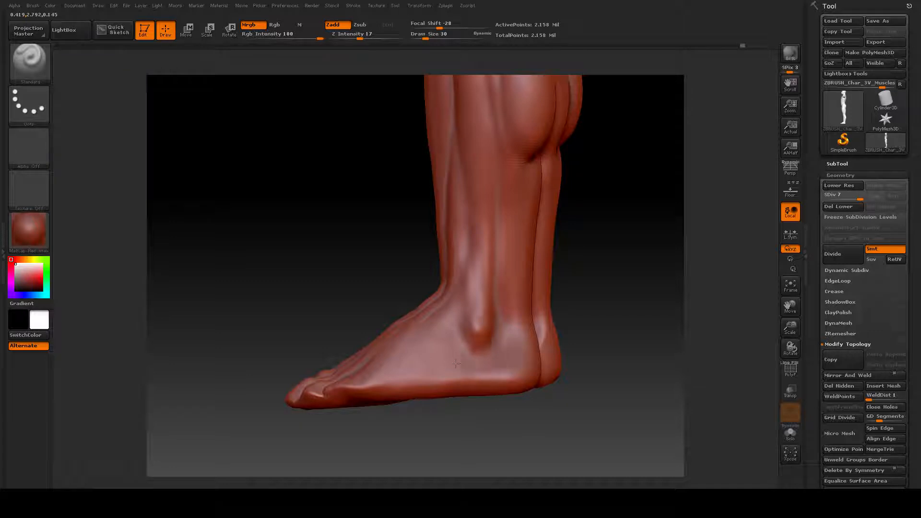
Step: Select the ClayBuildup brush at draw size 30, carve the hollow around the outer ankle bone and smooth it
drag(240, 376, 528, 322)
mouse_move(614, 350)
mouse_down()
mouse_move(609, 336)
mouse_move(542, 345)
mouse_move(608, 355)
mouse_up()
alt+drag(615, 280, 551, 290)
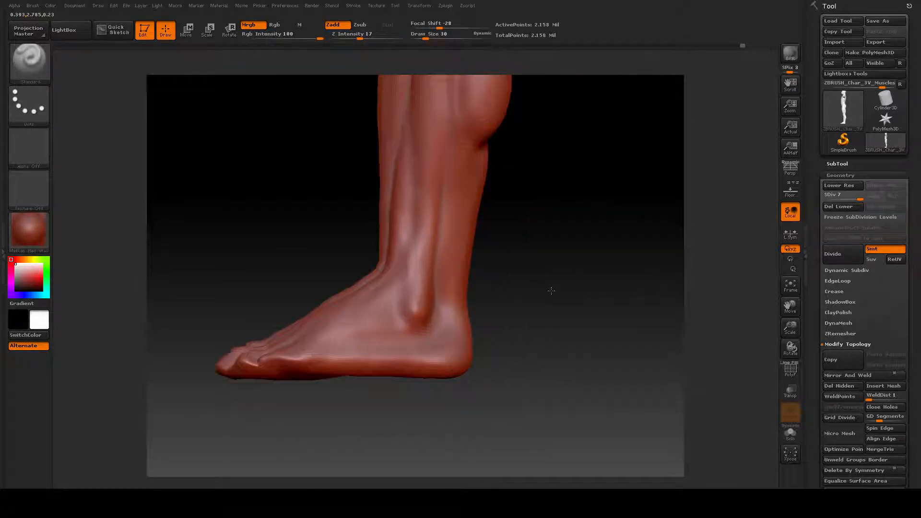
click(33, 71)
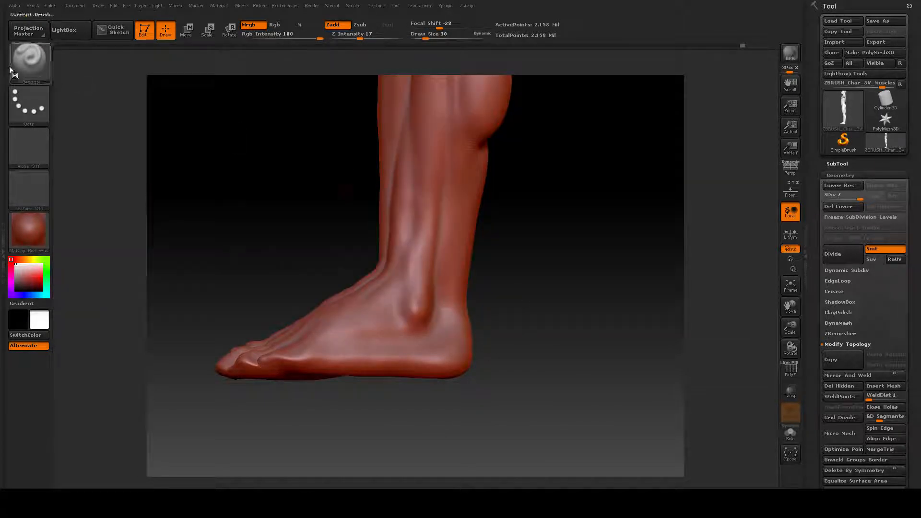
click(28, 61)
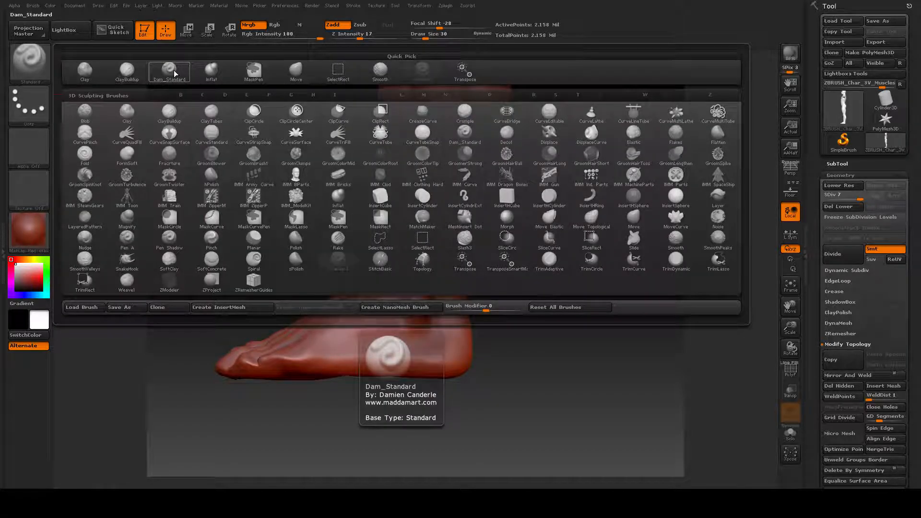
click(127, 72)
drag(533, 314, 525, 314)
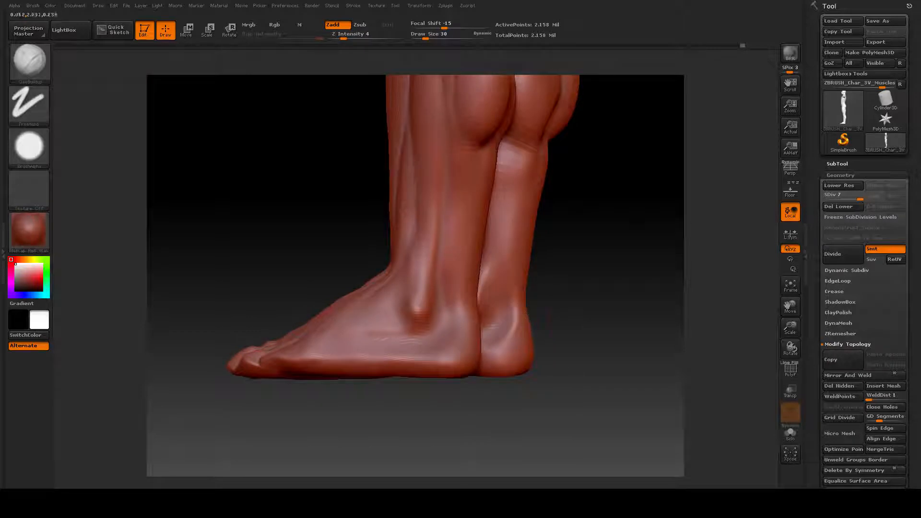
key(shift)
alt+drag(434, 323, 432, 307)
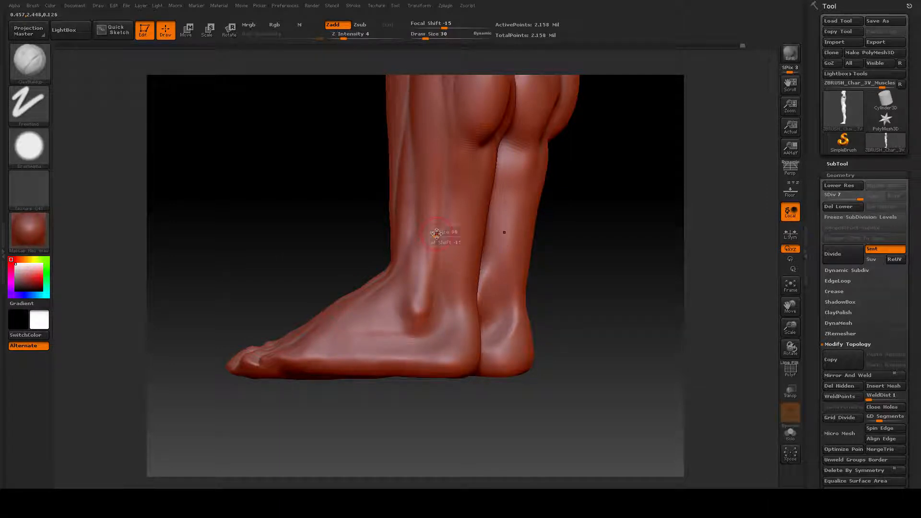
Step: Reduce the draw size to 20, define the grooves behind and below the outer ankle bone, and smooth the foot's outer side
key(space)
drag(440, 234, 434, 232)
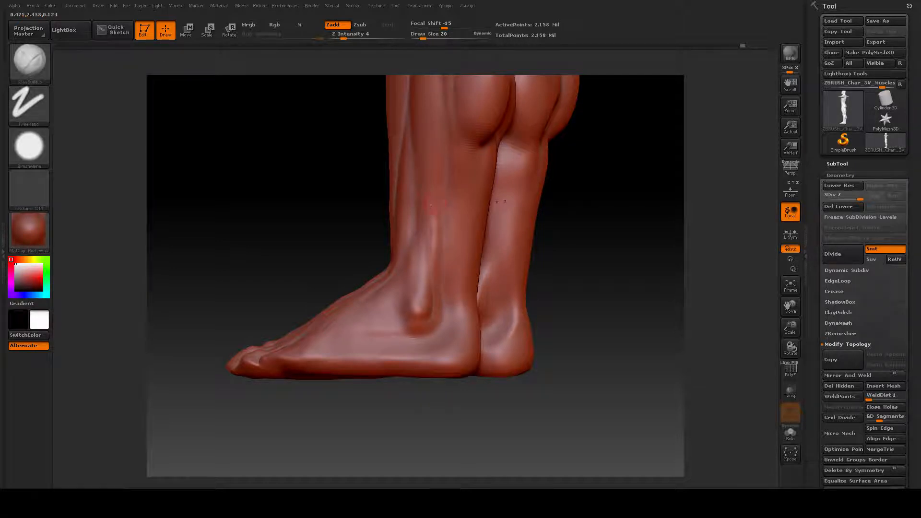
drag(428, 221, 430, 247)
key(shift)
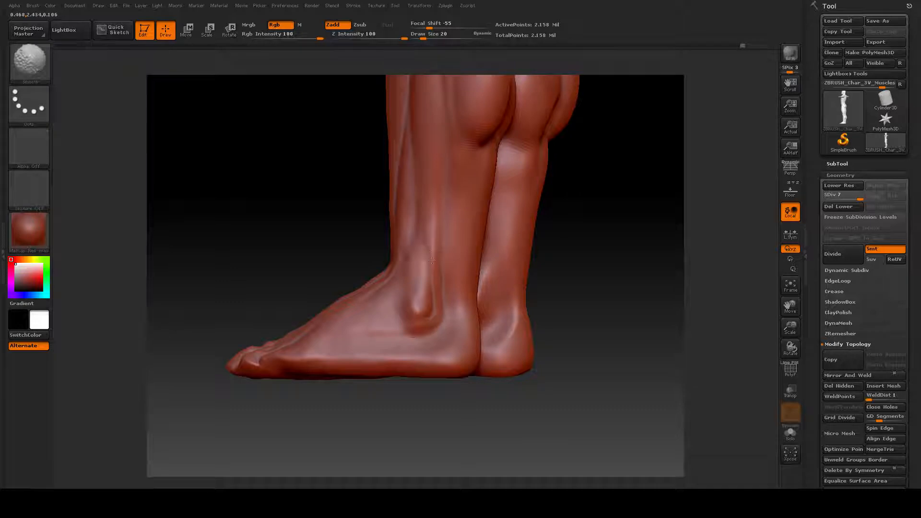
drag(563, 254, 569, 255)
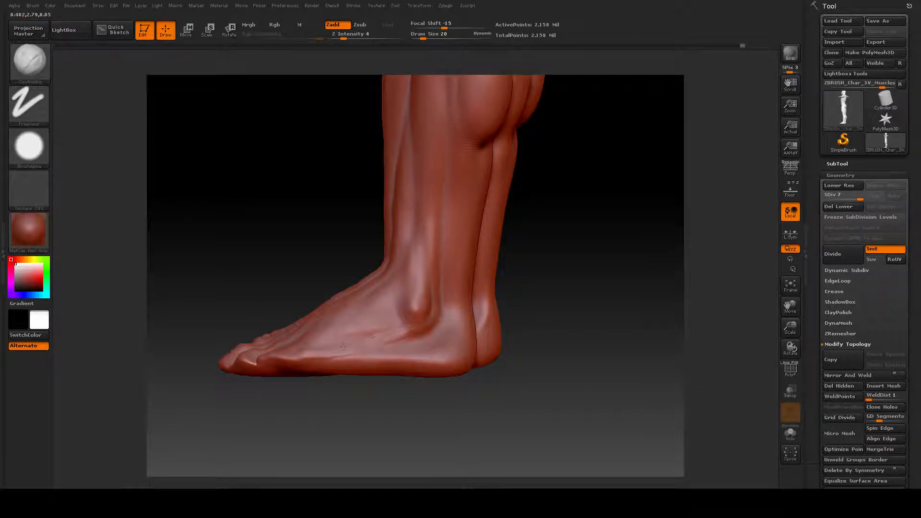
key(shift)
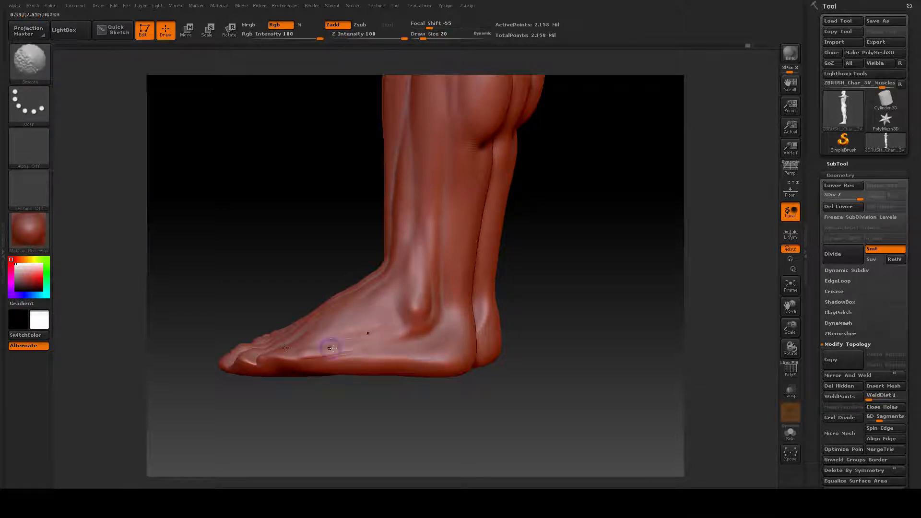
mouse_move(513, 314)
mouse_down()
mouse_move(571, 297)
mouse_move(498, 357)
mouse_move(563, 329)
mouse_move(588, 373)
mouse_move(584, 394)
mouse_move(584, 371)
mouse_up()
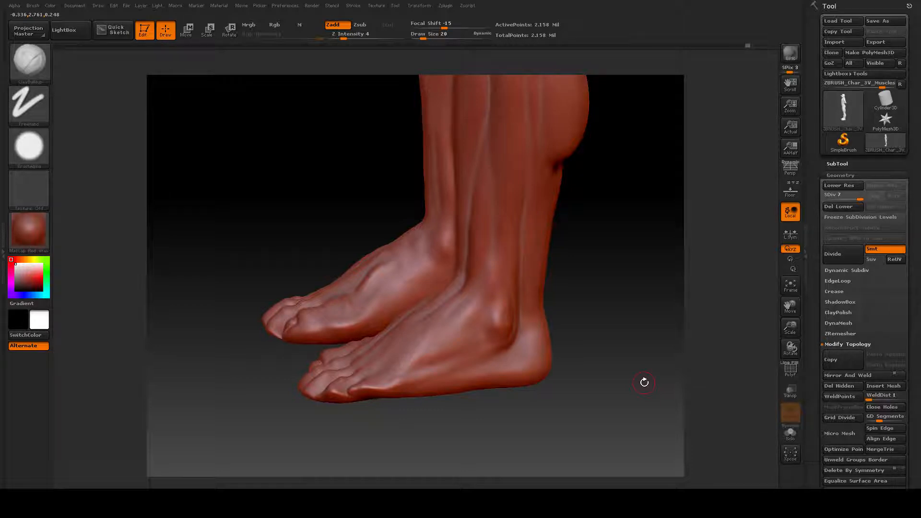
Step: Select the Move brush at draw size 42 and reshape the forefoot's outer edge and underside near the little toe
drag(448, 423, 508, 407)
mouse_move(582, 401)
mouse_down()
mouse_move(590, 364)
mouse_move(569, 401)
mouse_up()
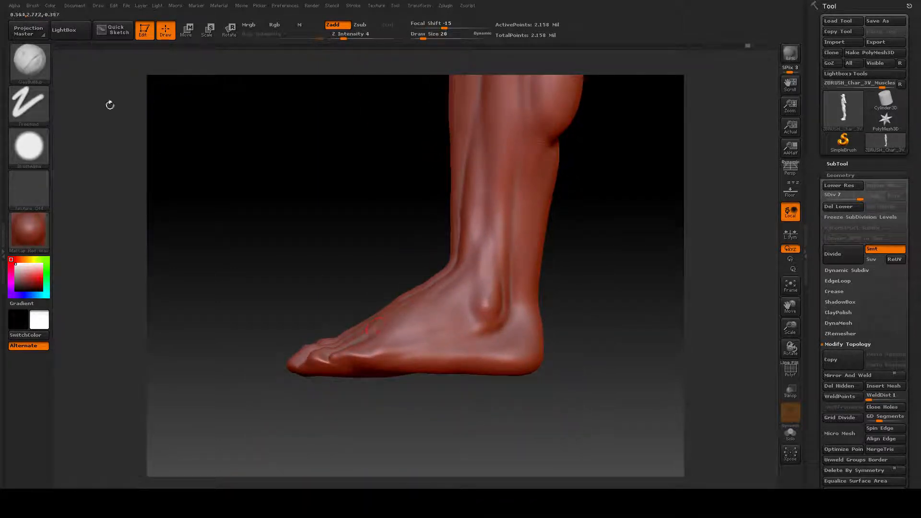
click(31, 66)
mouse_move(444, 420)
alt+mouse_down()
mouse_move(414, 425)
mouse_move(415, 436)
alt+mouse_up()
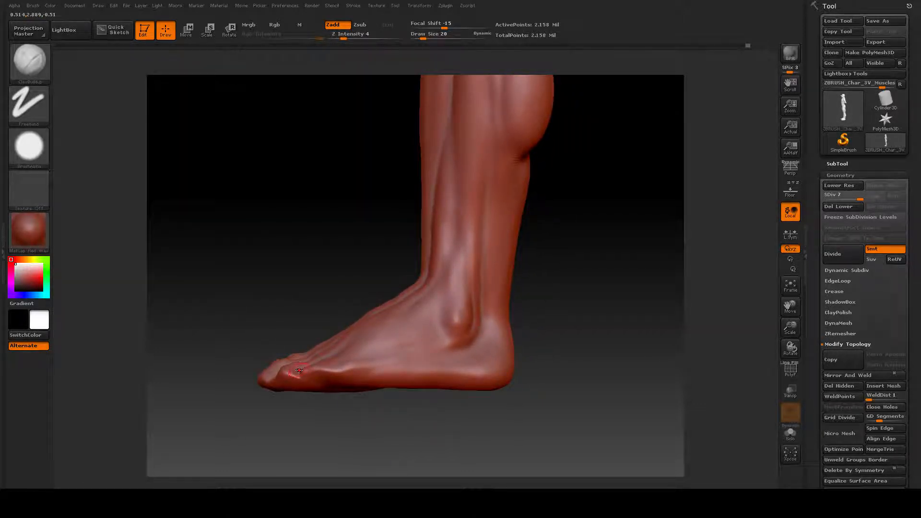
click(38, 62)
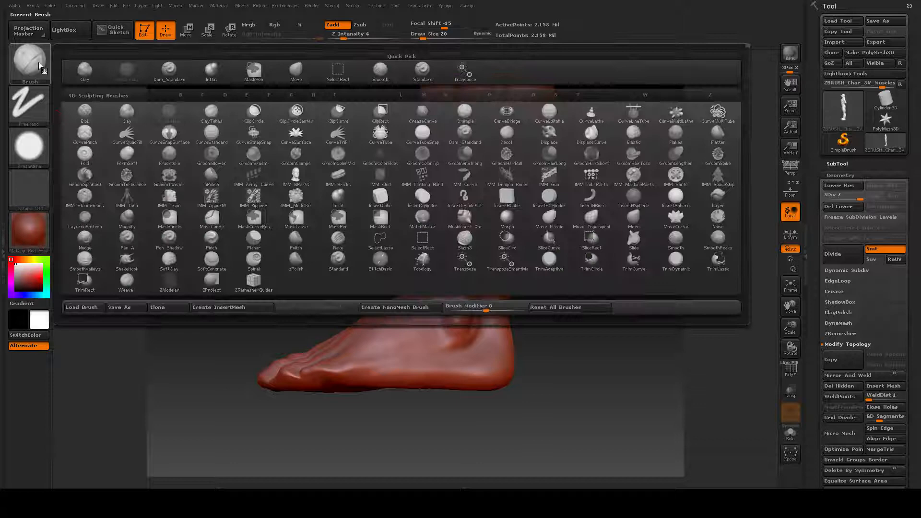
click(422, 72)
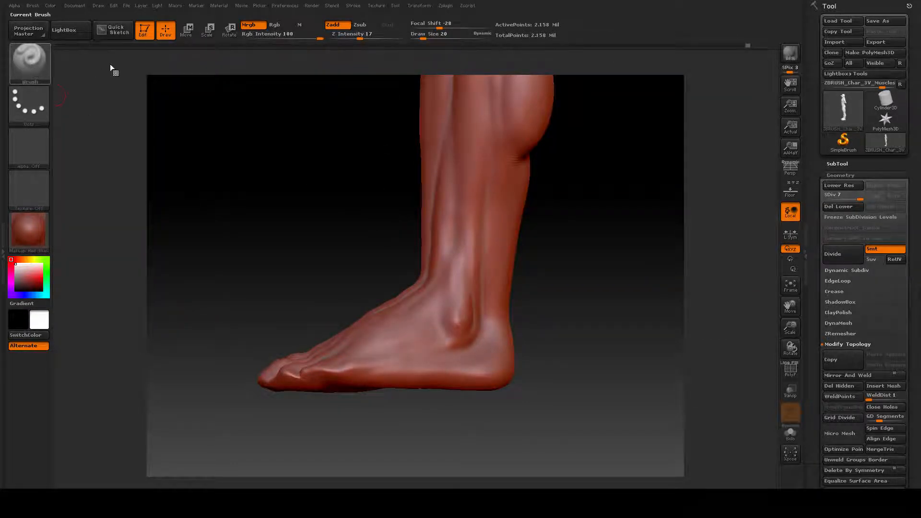
key(b)
key(m)
key(v)
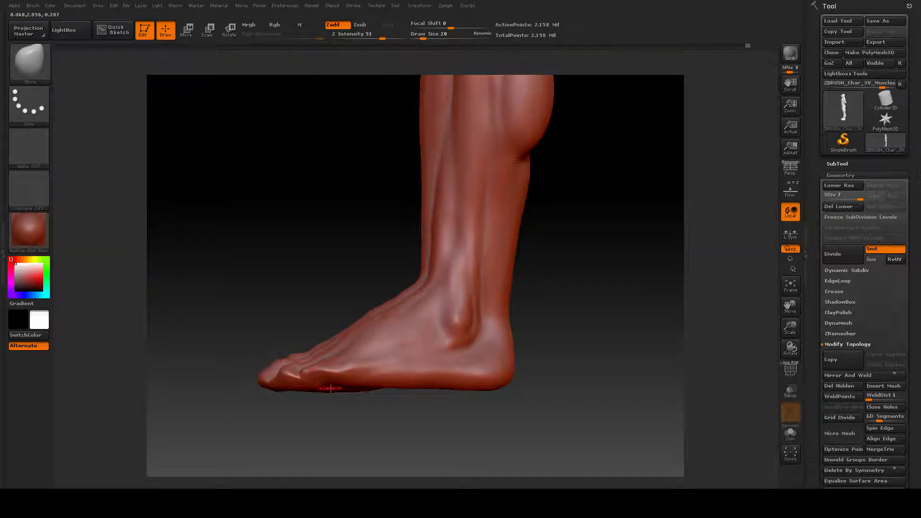
key(space)
drag(330, 351, 335, 351)
drag(273, 406, 324, 394)
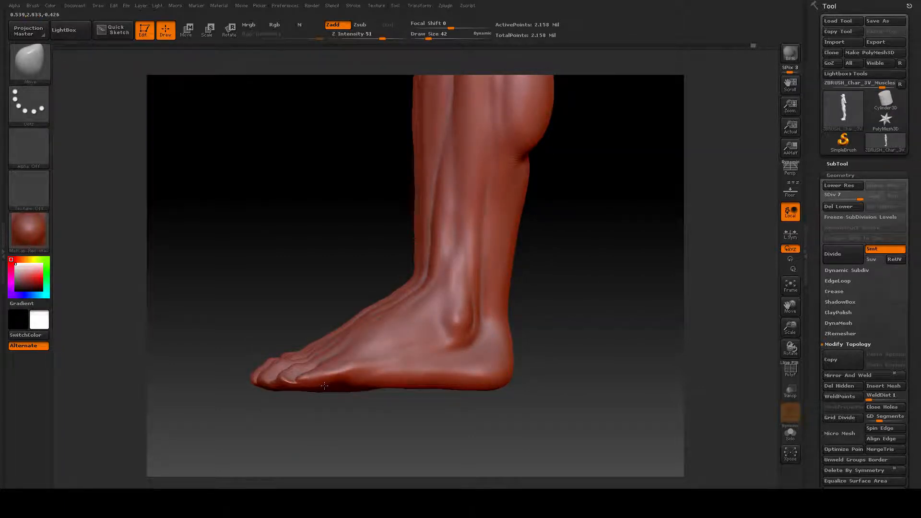
Step: Select the Standard brush at draw size 42, build up the inner ankle bone and smooth its surroundings
drag(442, 438, 547, 412)
drag(566, 378, 508, 397)
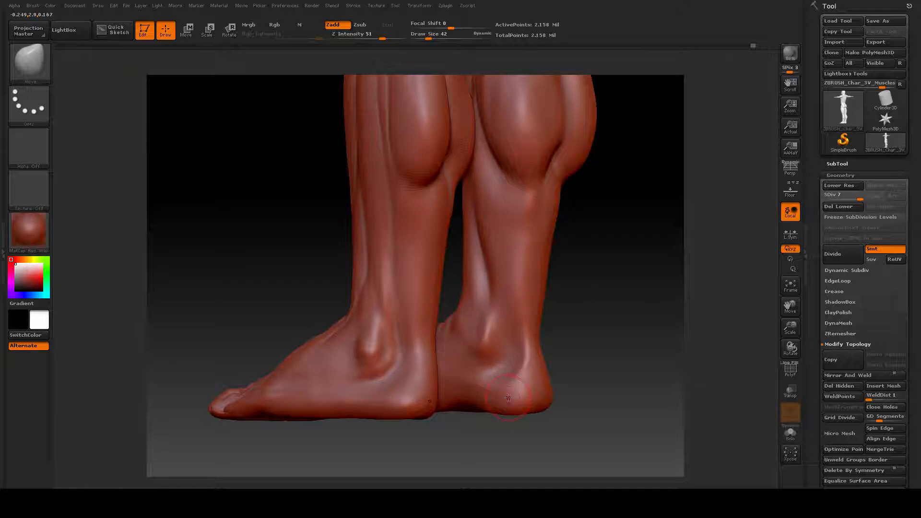
drag(612, 290, 597, 314)
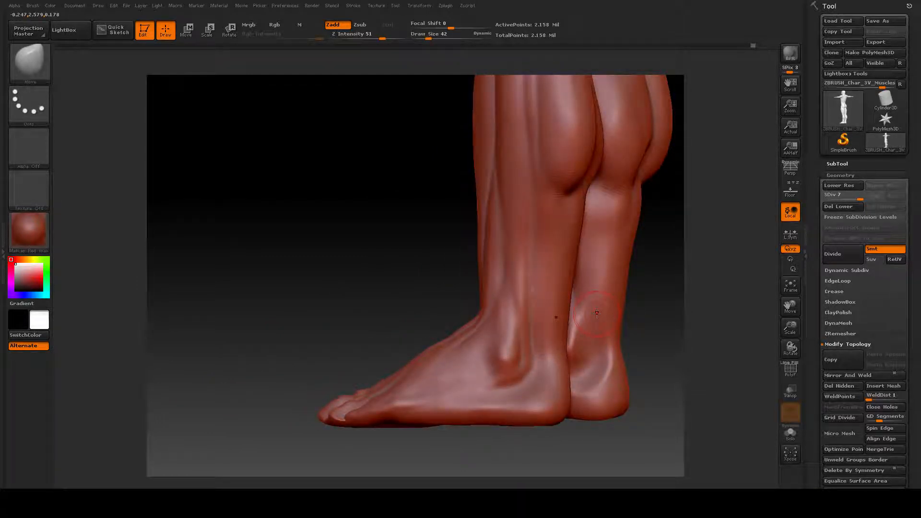
drag(308, 253, 338, 258)
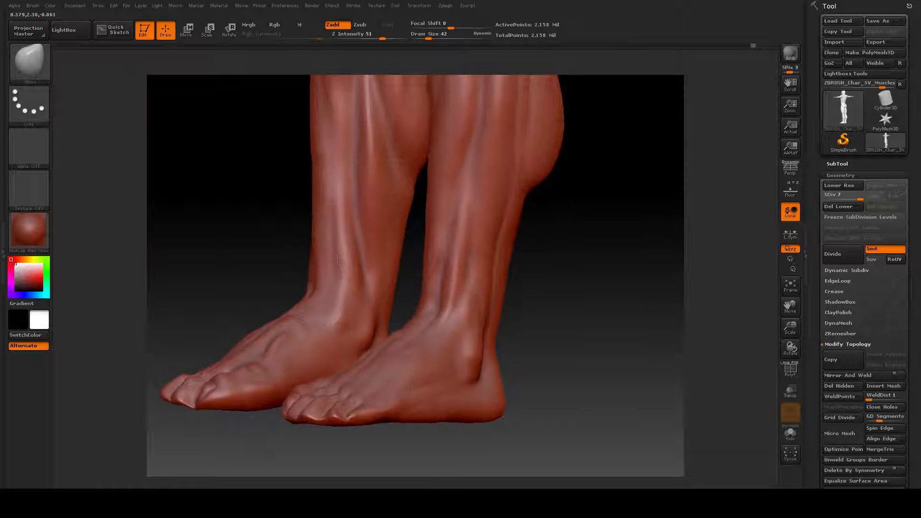
drag(261, 222, 206, 255)
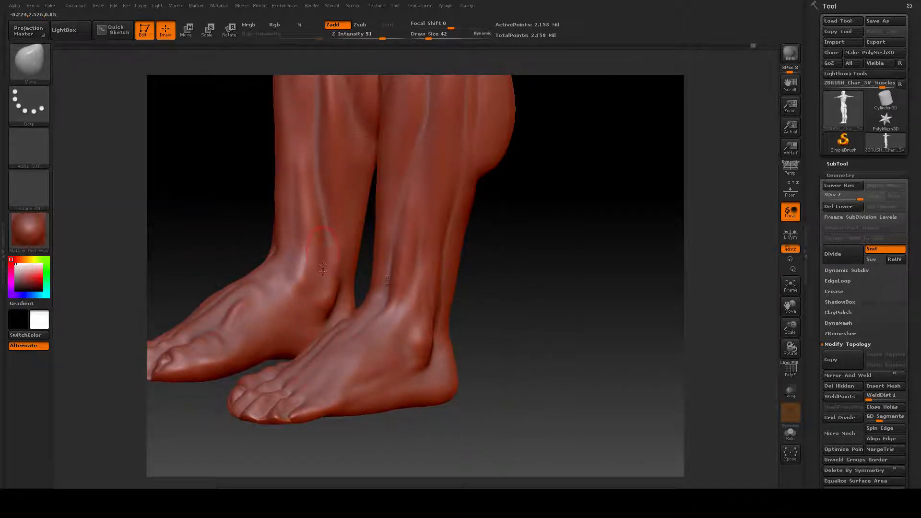
key(ctrl)
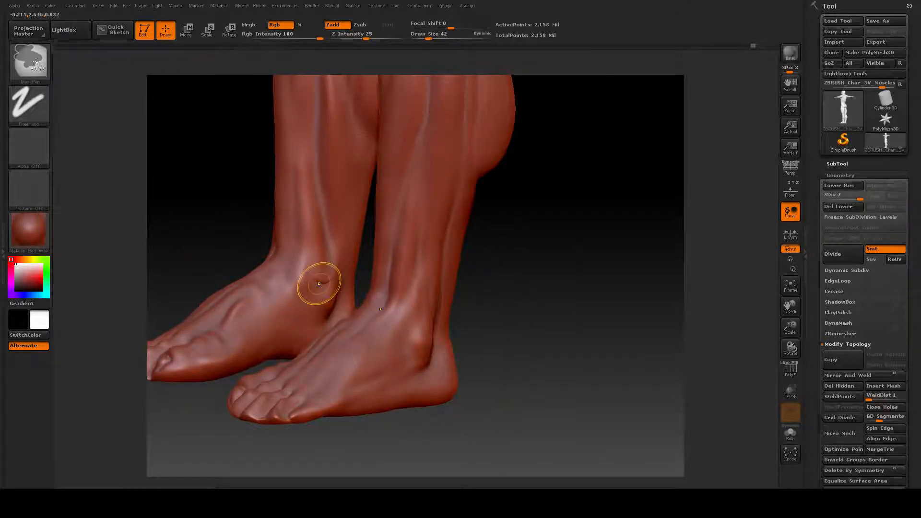
click(29, 60)
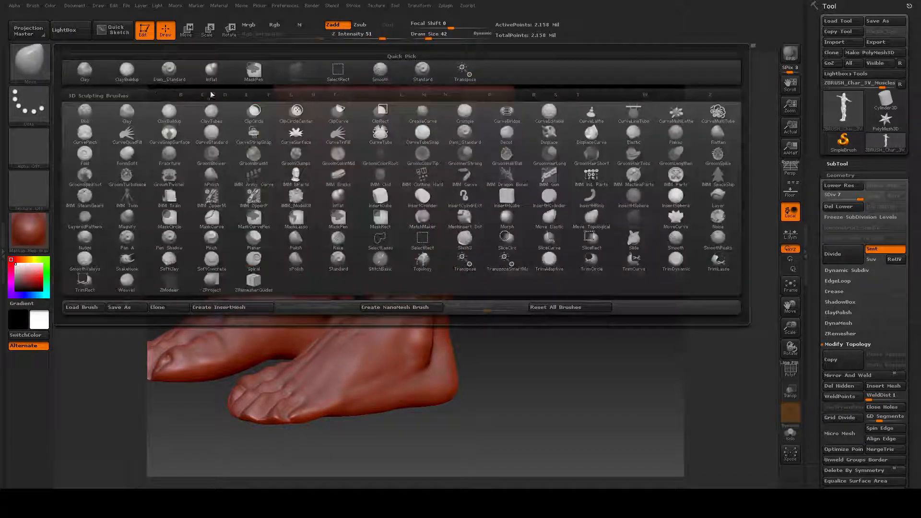
click(421, 71)
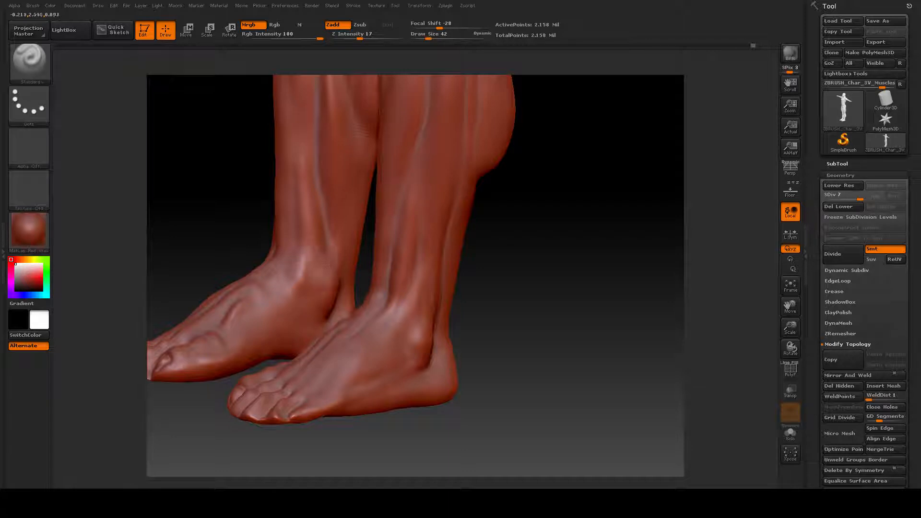
drag(509, 294, 563, 307)
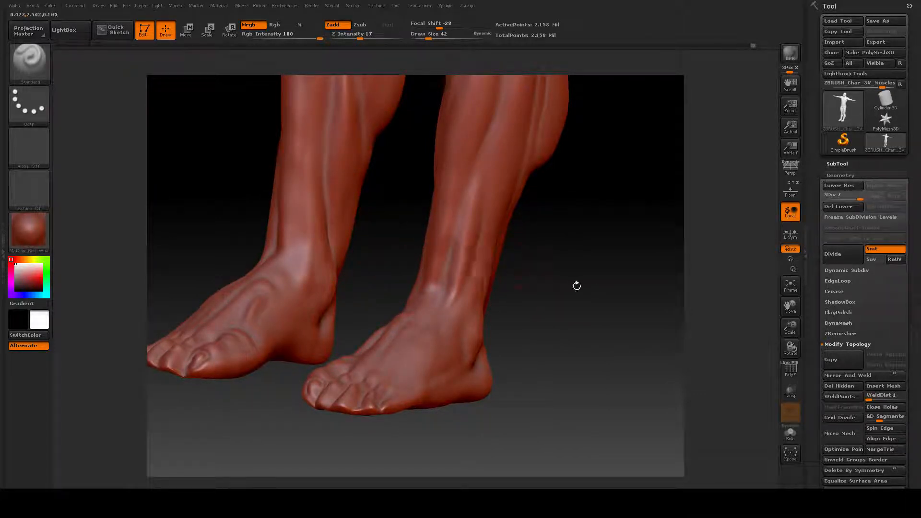
mouse_move(576, 286)
mouse_down()
mouse_move(559, 283)
mouse_move(573, 287)
mouse_up()
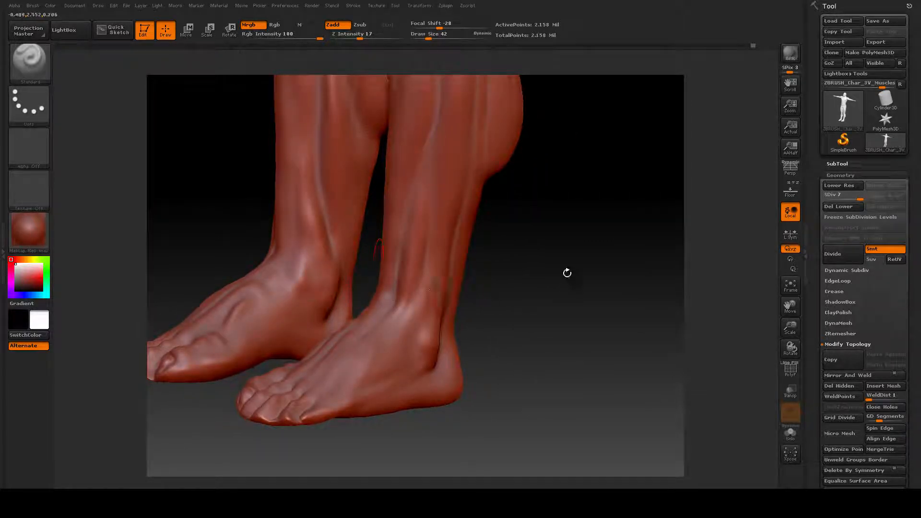
mouse_move(566, 272)
mouse_down()
mouse_move(524, 284)
mouse_move(548, 271)
mouse_up()
key(shift)
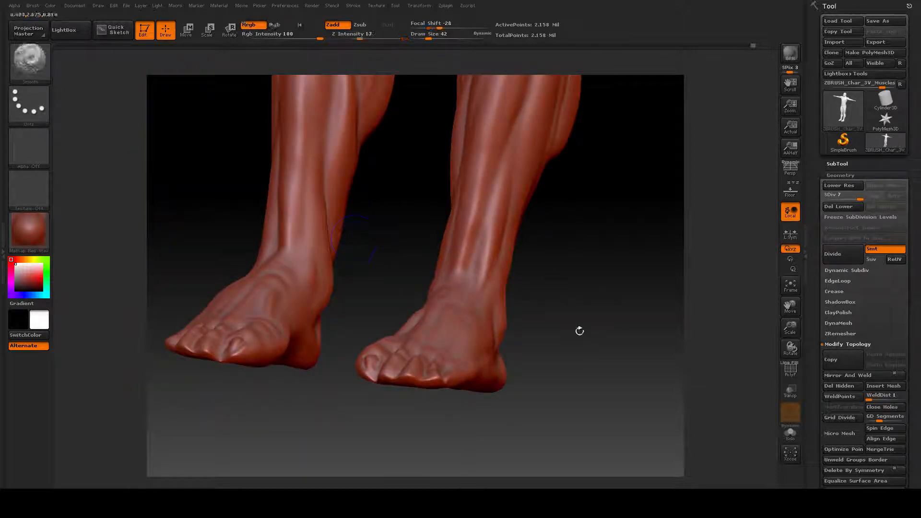
drag(580, 329, 515, 344)
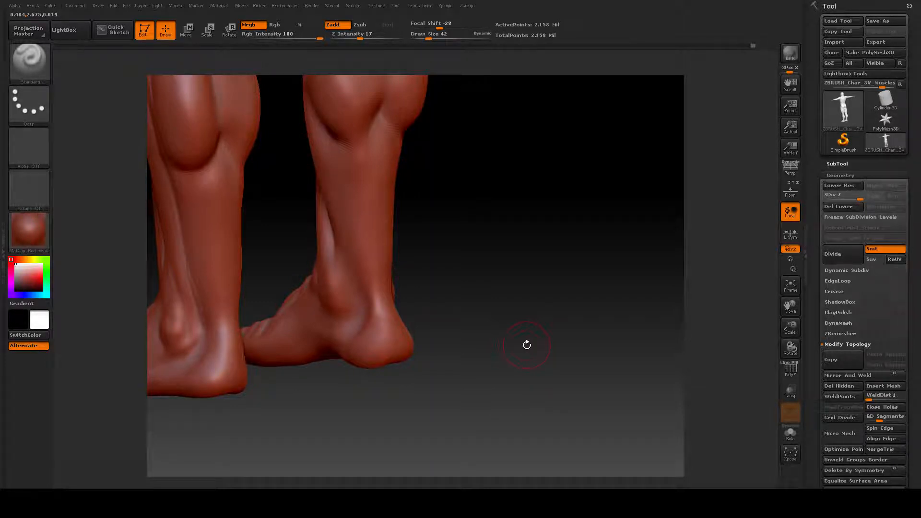
mouse_move(510, 257)
mouse_down()
mouse_move(541, 248)
mouse_move(526, 286)
mouse_move(532, 299)
mouse_move(536, 292)
mouse_move(497, 283)
mouse_up()
click(30, 64)
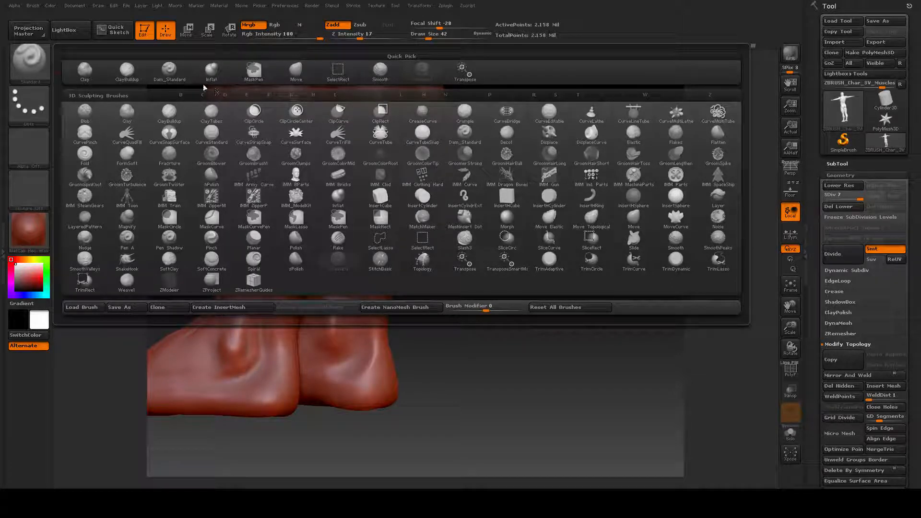
click(170, 70)
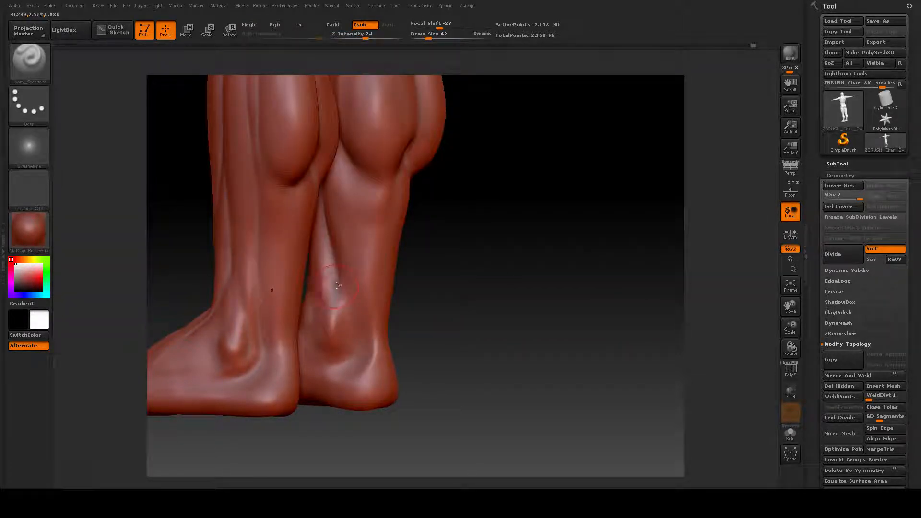
key(ctrl)
Step: Select the ClayBuildup brush at draw size 20, define the hollow behind the inner ankle bone and smooth it
click(27, 68)
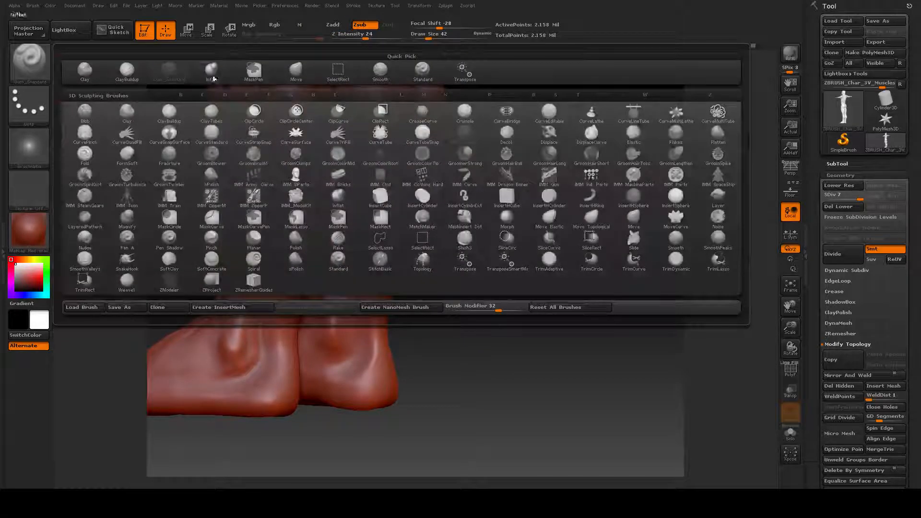
click(133, 75)
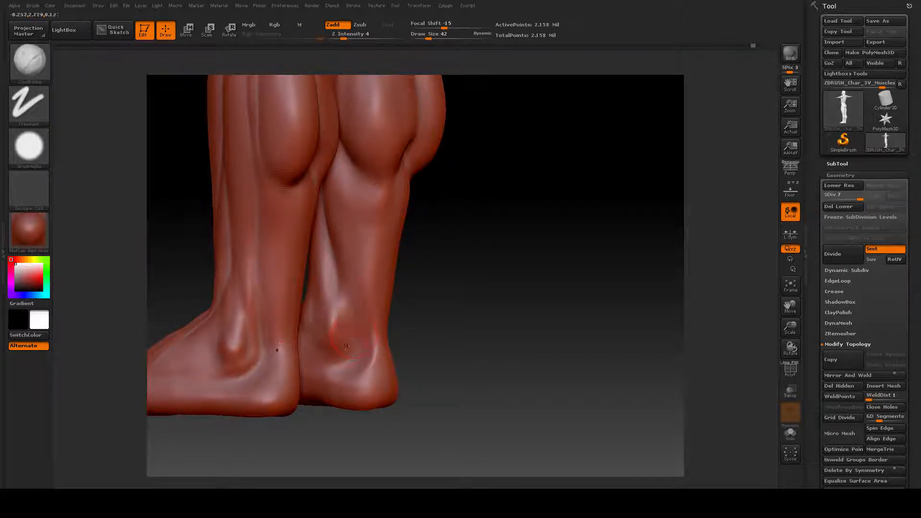
key(space)
drag(339, 329, 337, 319)
key(space)
drag(334, 267, 333, 269)
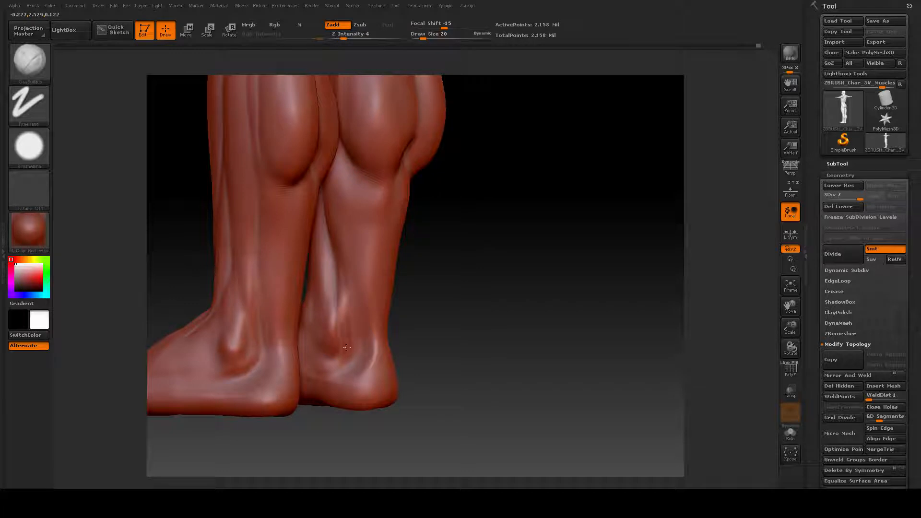
key(shift)
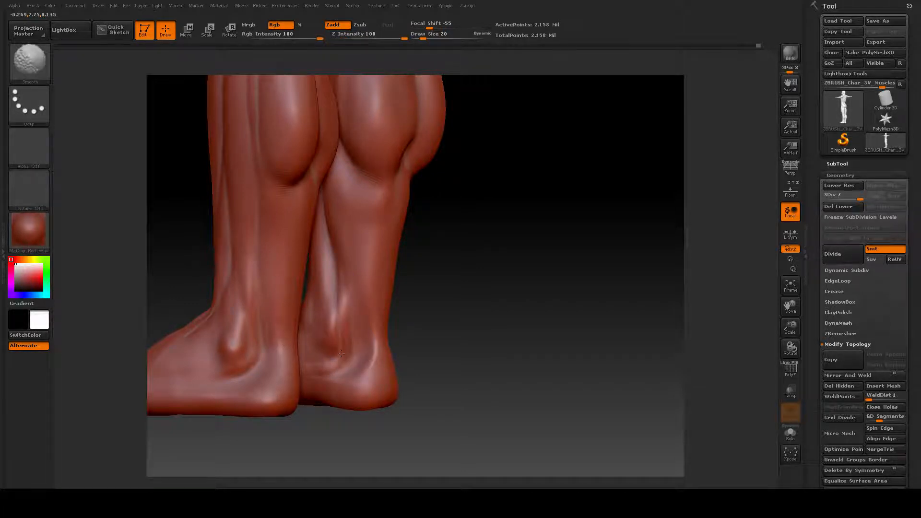
Step: Select the Dam_Standard brush at draw size 20 and carve a groove down the inner lower leg from the calf to behind the ankle bone
mouse_move(462, 330)
mouse_down()
mouse_move(518, 335)
mouse_move(498, 340)
mouse_move(248, 243)
mouse_up()
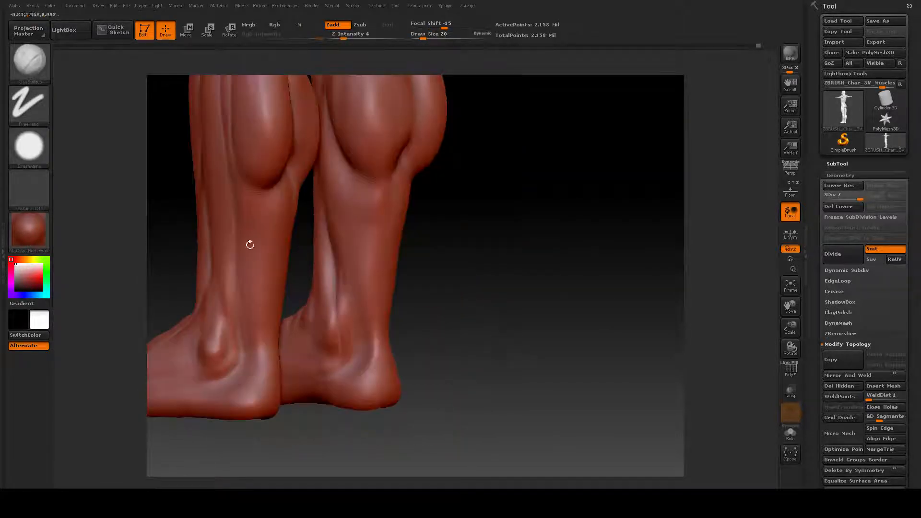
click(30, 62)
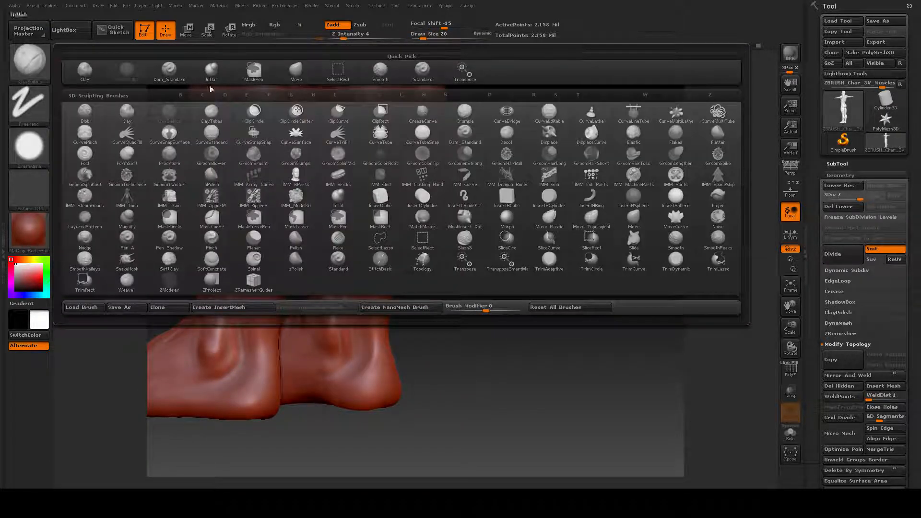
click(169, 72)
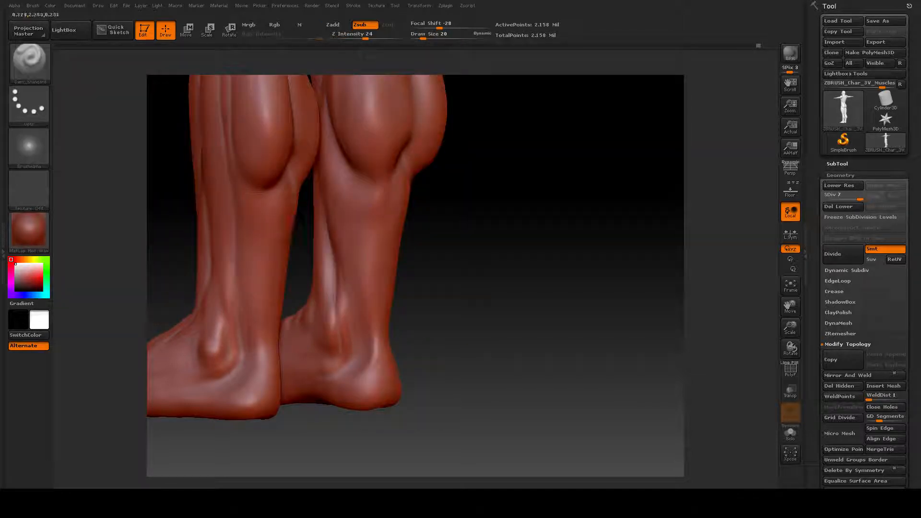
drag(479, 277, 432, 365)
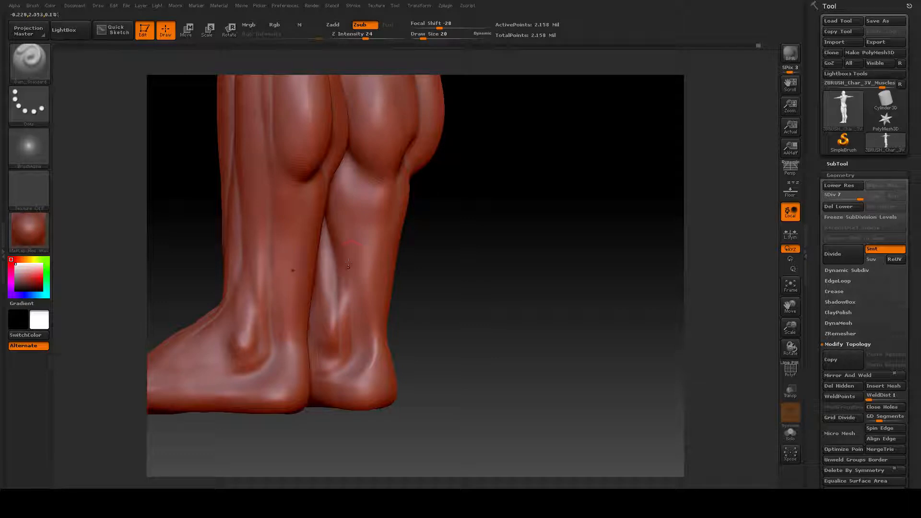
drag(443, 337, 445, 338)
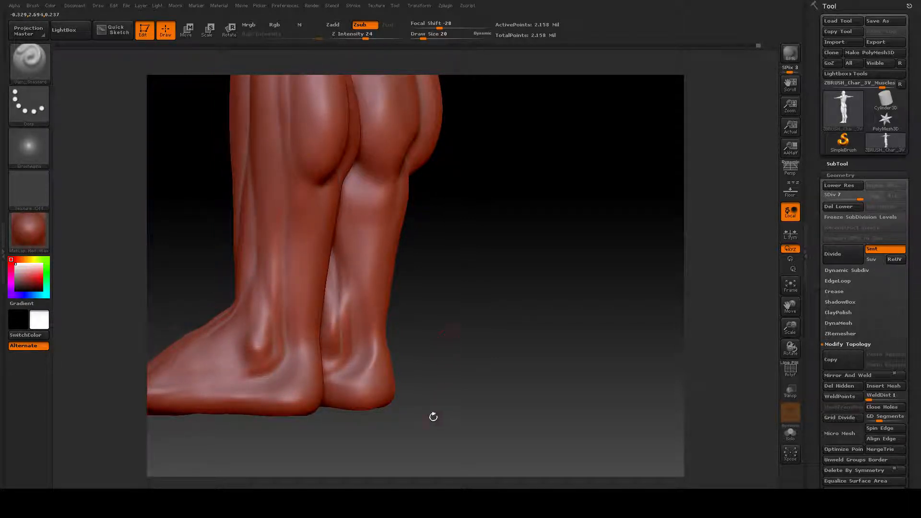
drag(444, 290, 405, 286)
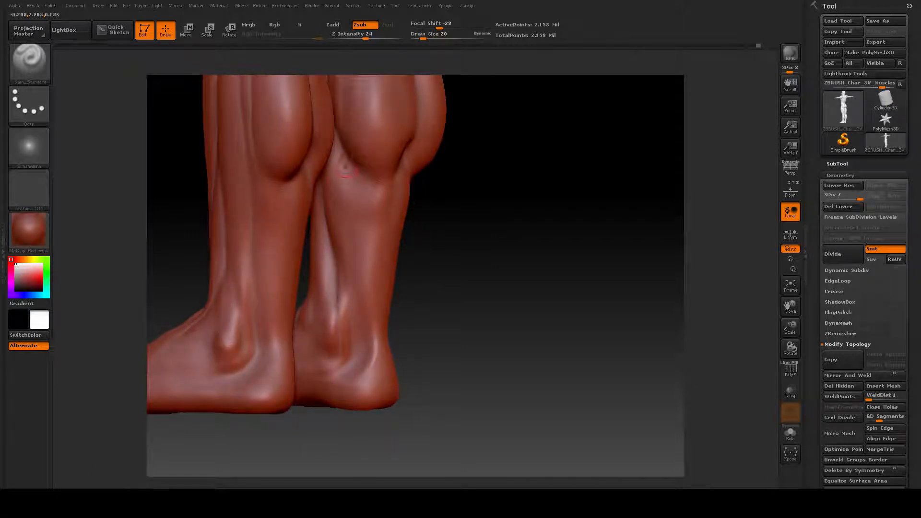
drag(349, 175, 350, 209)
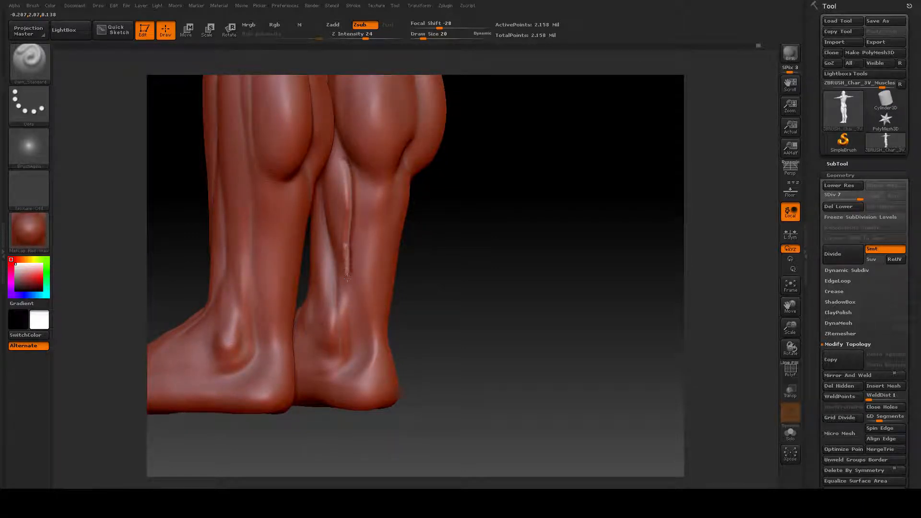
drag(347, 278, 347, 361)
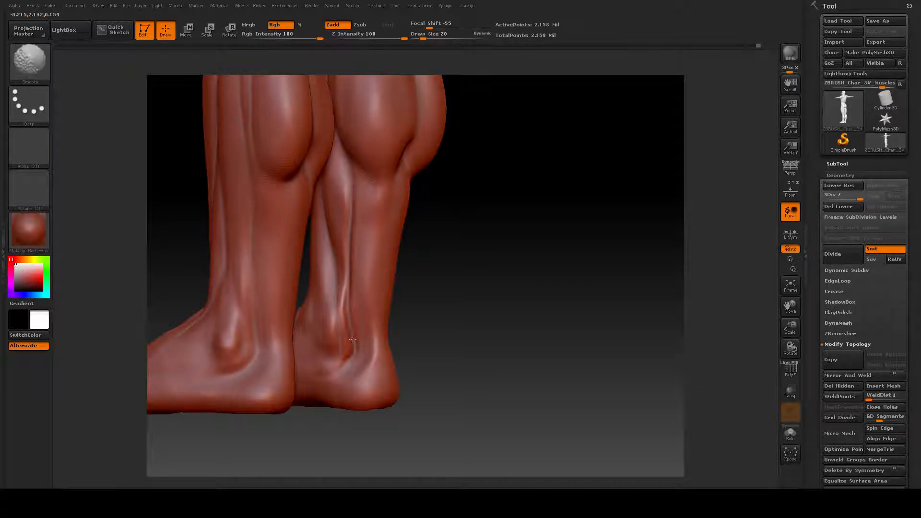
Step: Set the draw size to 35 and smooth the inner lower-leg groove at subdivision level 5, finishing it at level 7
mouse_move(523, 313)
mouse_down()
mouse_move(533, 312)
mouse_move(509, 311)
mouse_move(506, 294)
mouse_up()
key(space)
drag(856, 197, 849, 200)
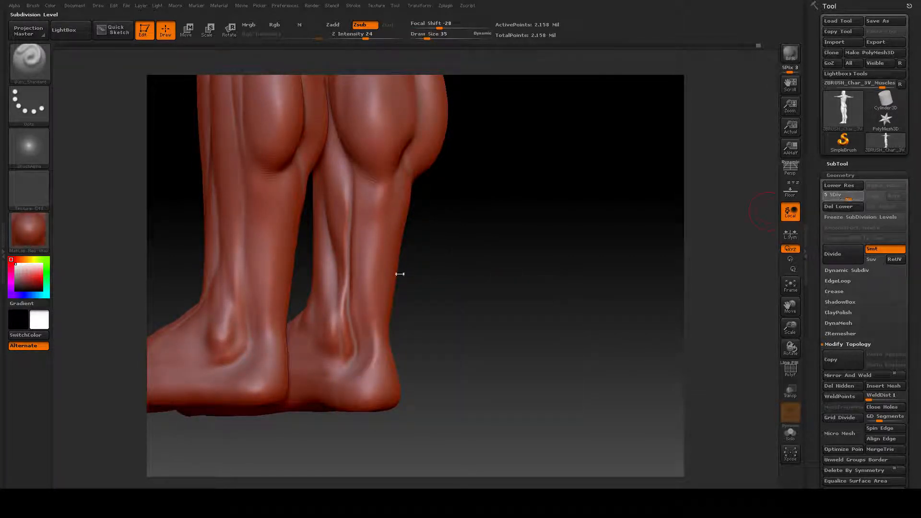
mouse_move(350, 180)
shift+mouse_down()
mouse_move(355, 220)
mouse_move(338, 303)
mouse_move(353, 321)
mouse_move(350, 305)
mouse_move(347, 314)
shift+mouse_up()
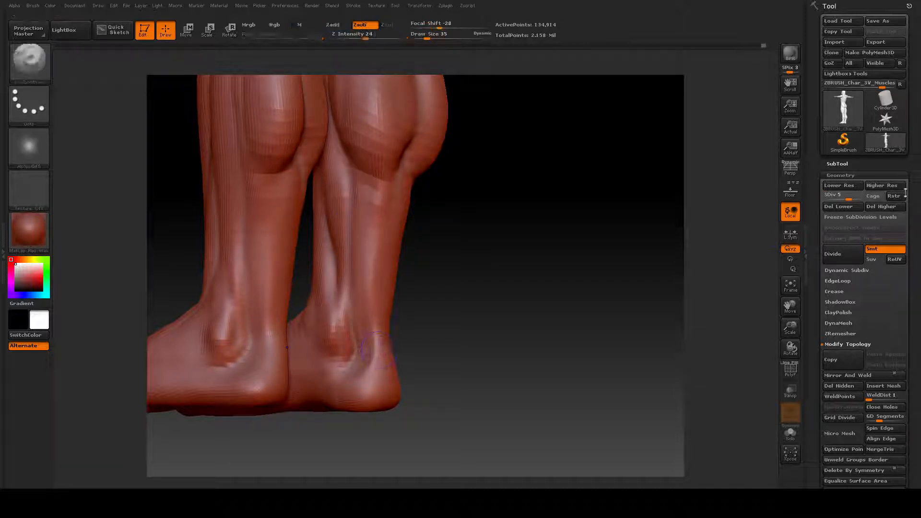
drag(848, 197, 864, 198)
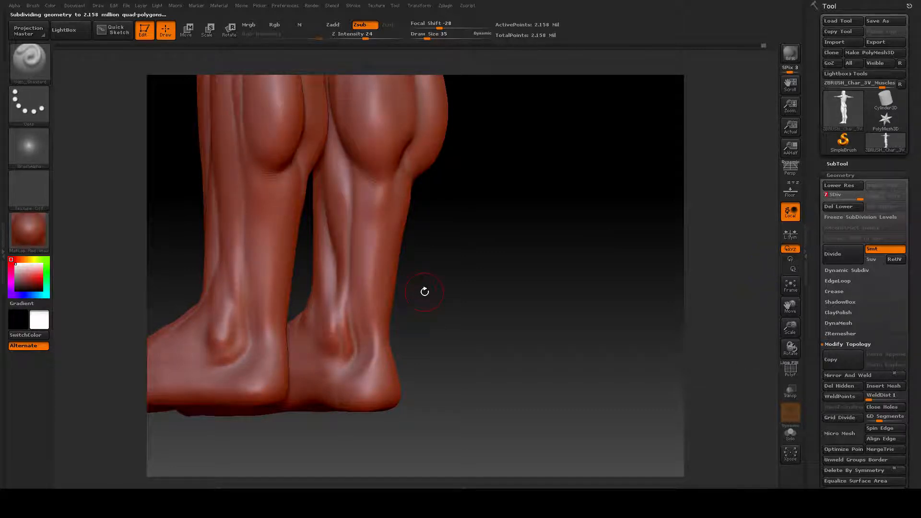
shift+drag(349, 222, 353, 229)
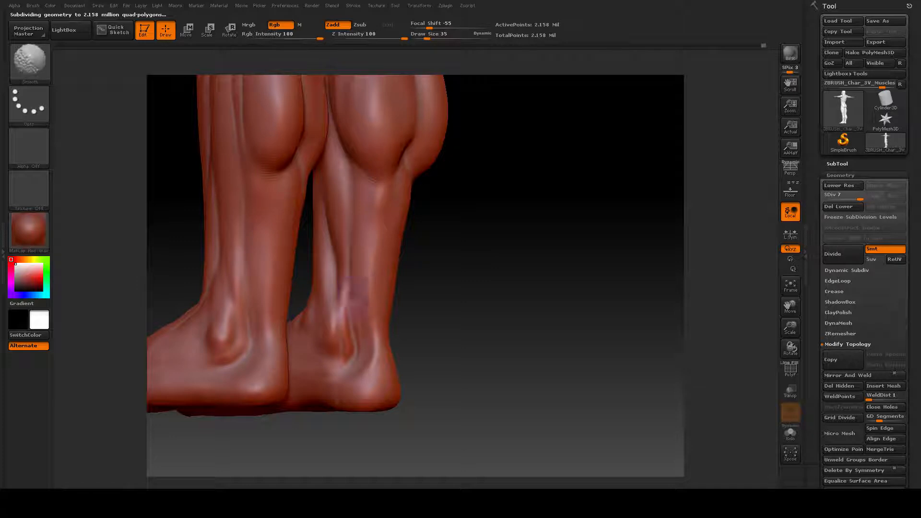
drag(472, 321, 479, 320)
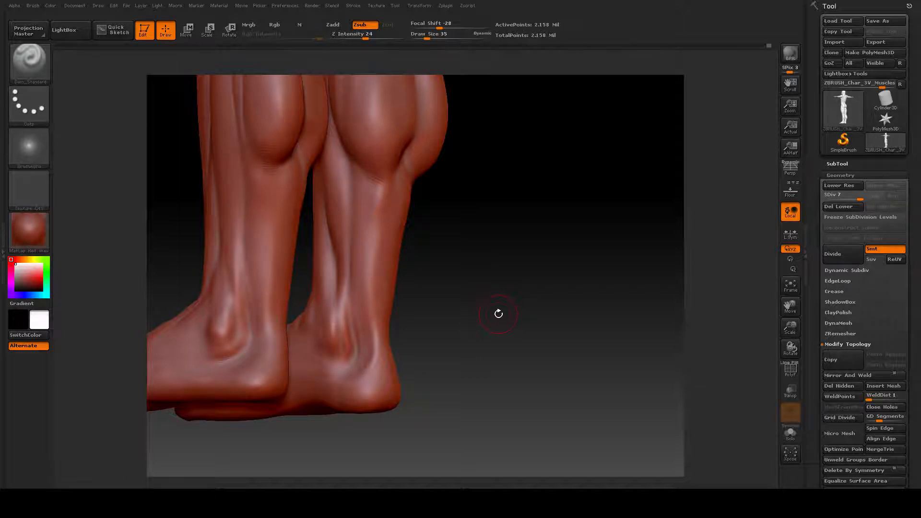
Step: Frame the whole figure and examine its front and feet, briefly showing the polygon wireframe
drag(479, 260, 714, 318)
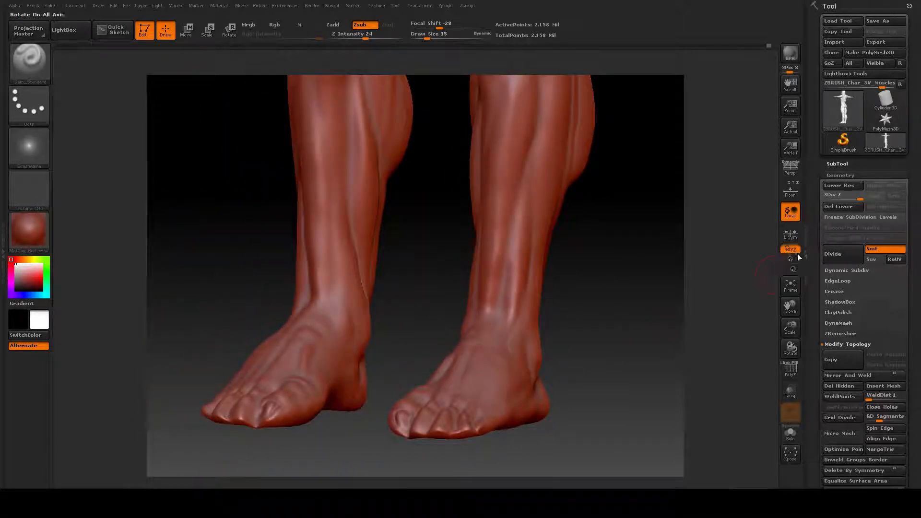
click(791, 285)
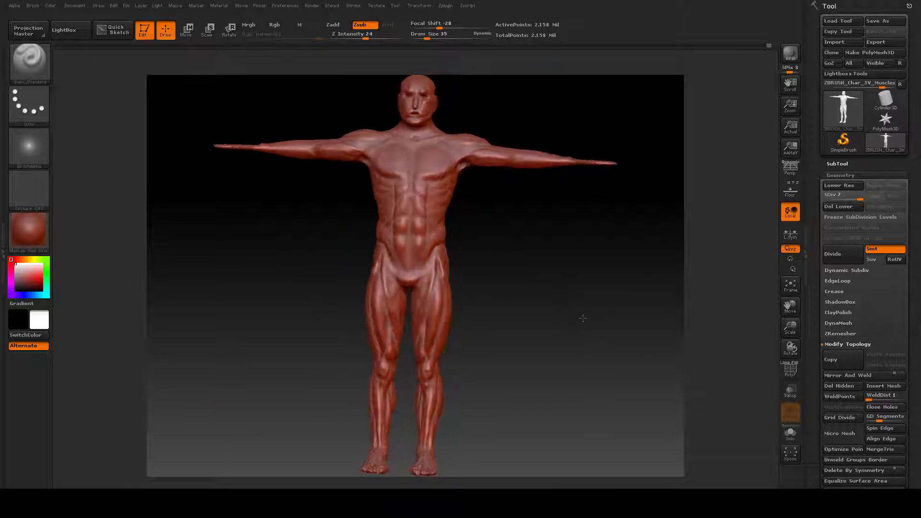
drag(551, 339, 517, 372)
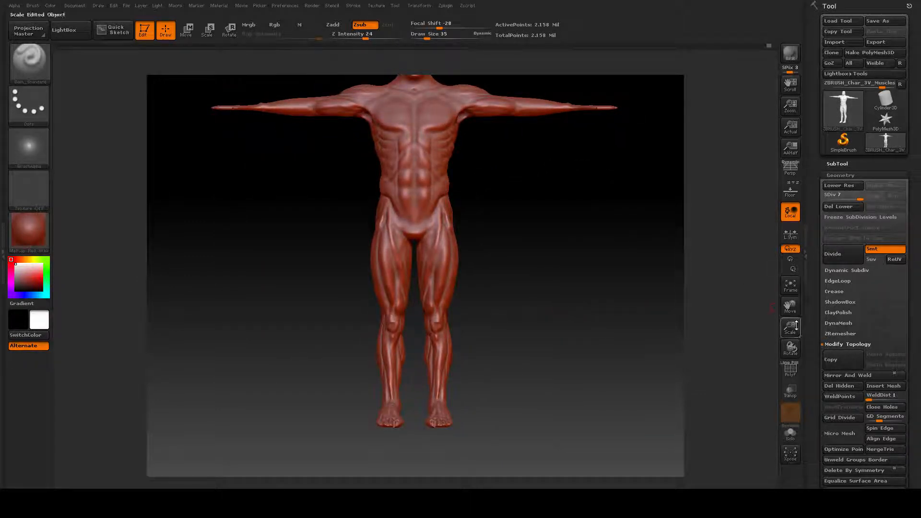
drag(563, 403, 545, 369)
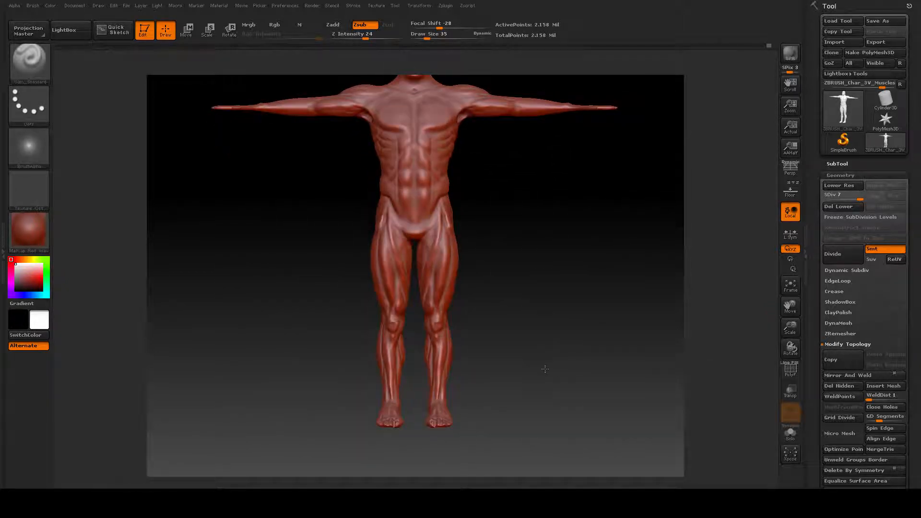
drag(533, 317, 533, 347)
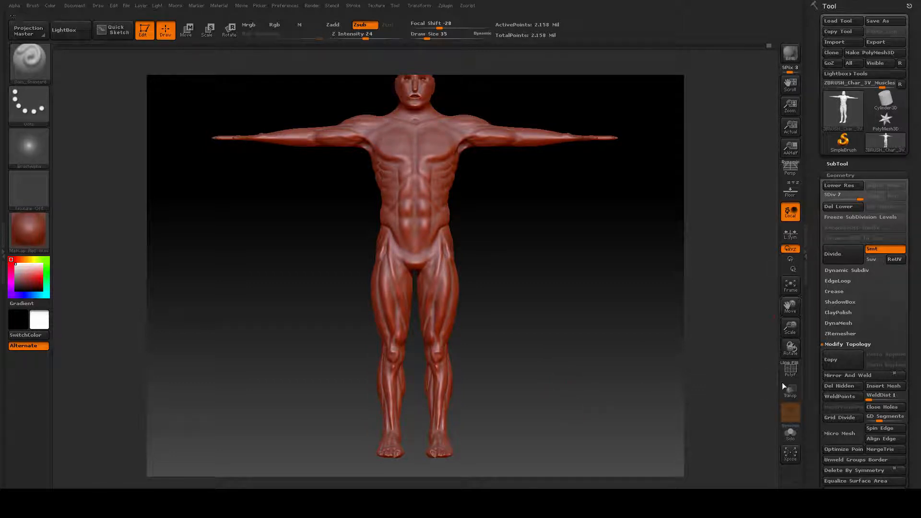
click(790, 369)
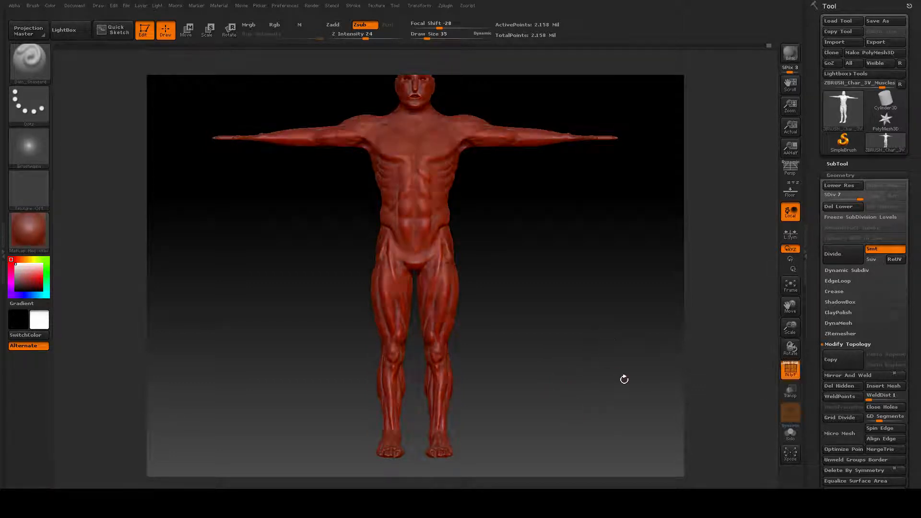
click(790, 369)
Step: Show the floor grid and examine the figure, lower leg and foot against it from the side and above
click(786, 197)
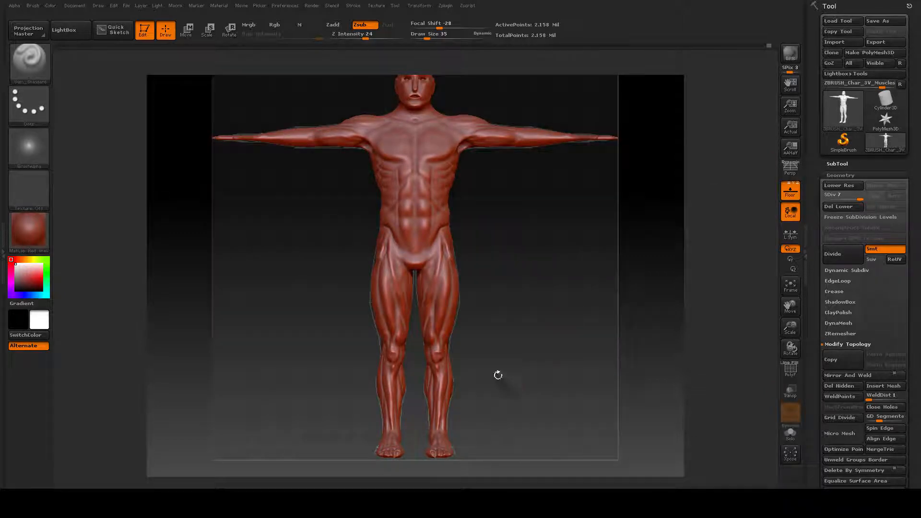
drag(639, 324, 594, 330)
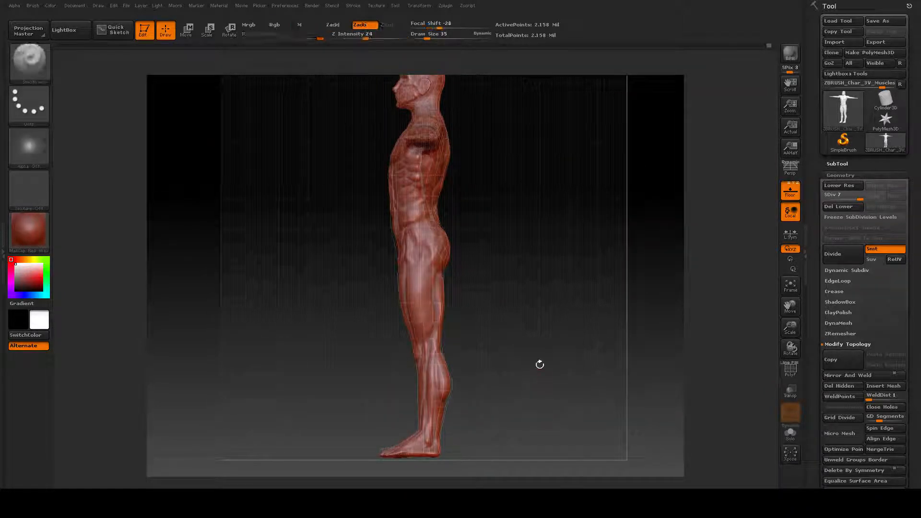
drag(538, 364, 532, 345)
mouse_move(486, 473)
alt+right_down()
mouse_move(485, 407)
mouse_move(535, 393)
mouse_move(509, 396)
mouse_move(505, 376)
mouse_move(511, 401)
alt+right_up()
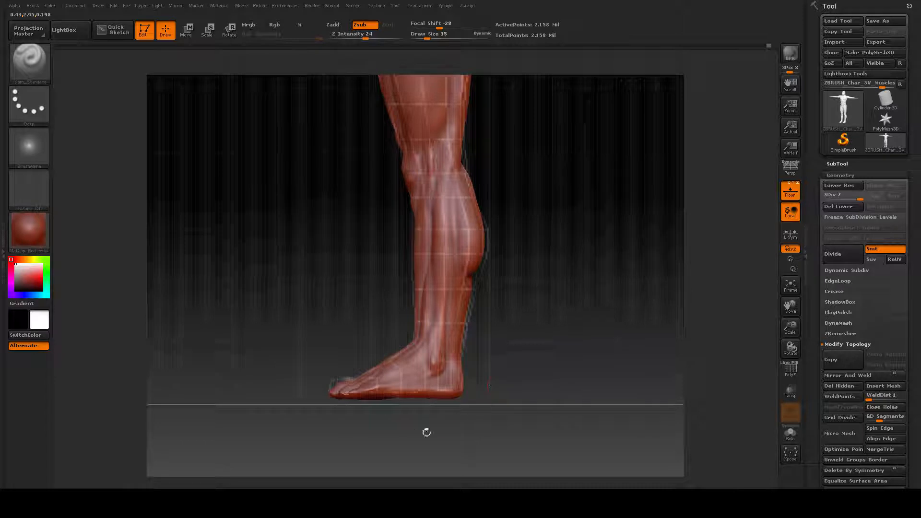
mouse_move(383, 434)
right_down()
mouse_move(517, 437)
mouse_move(576, 416)
mouse_move(534, 278)
mouse_move(554, 400)
mouse_move(522, 410)
mouse_move(517, 433)
right_up()
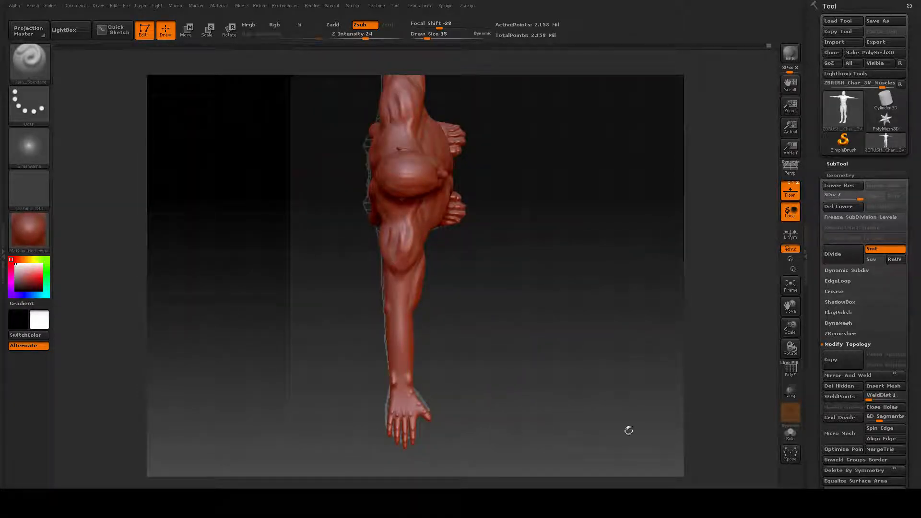